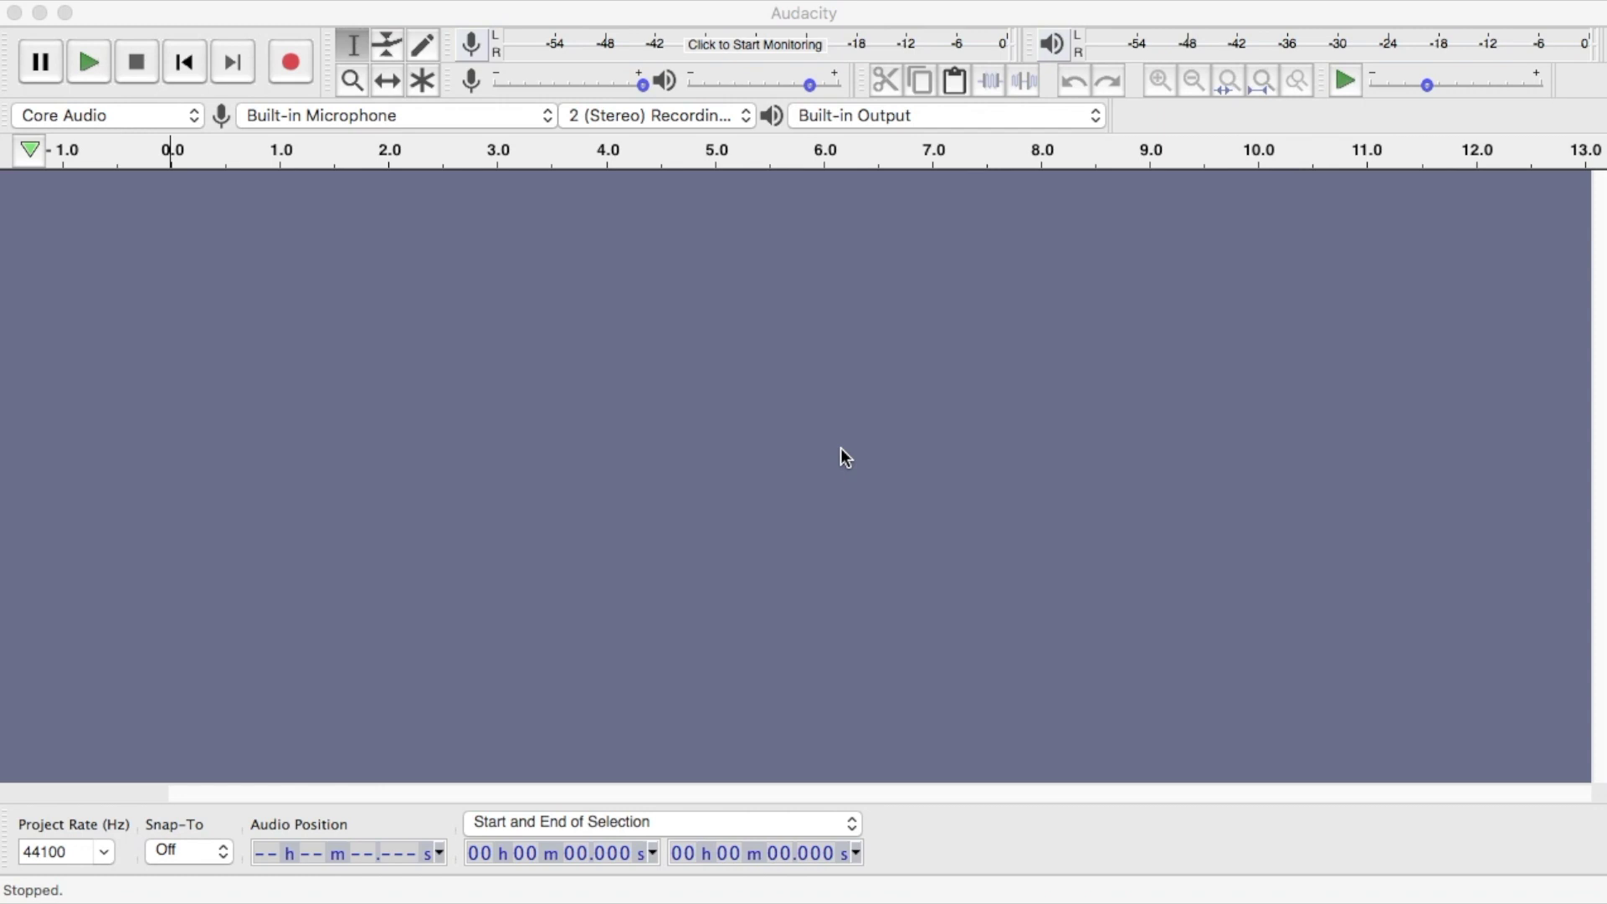
Record about 20 seconds of speech from the built-in microphone onto a new stereo track.
left_click(420, 398)
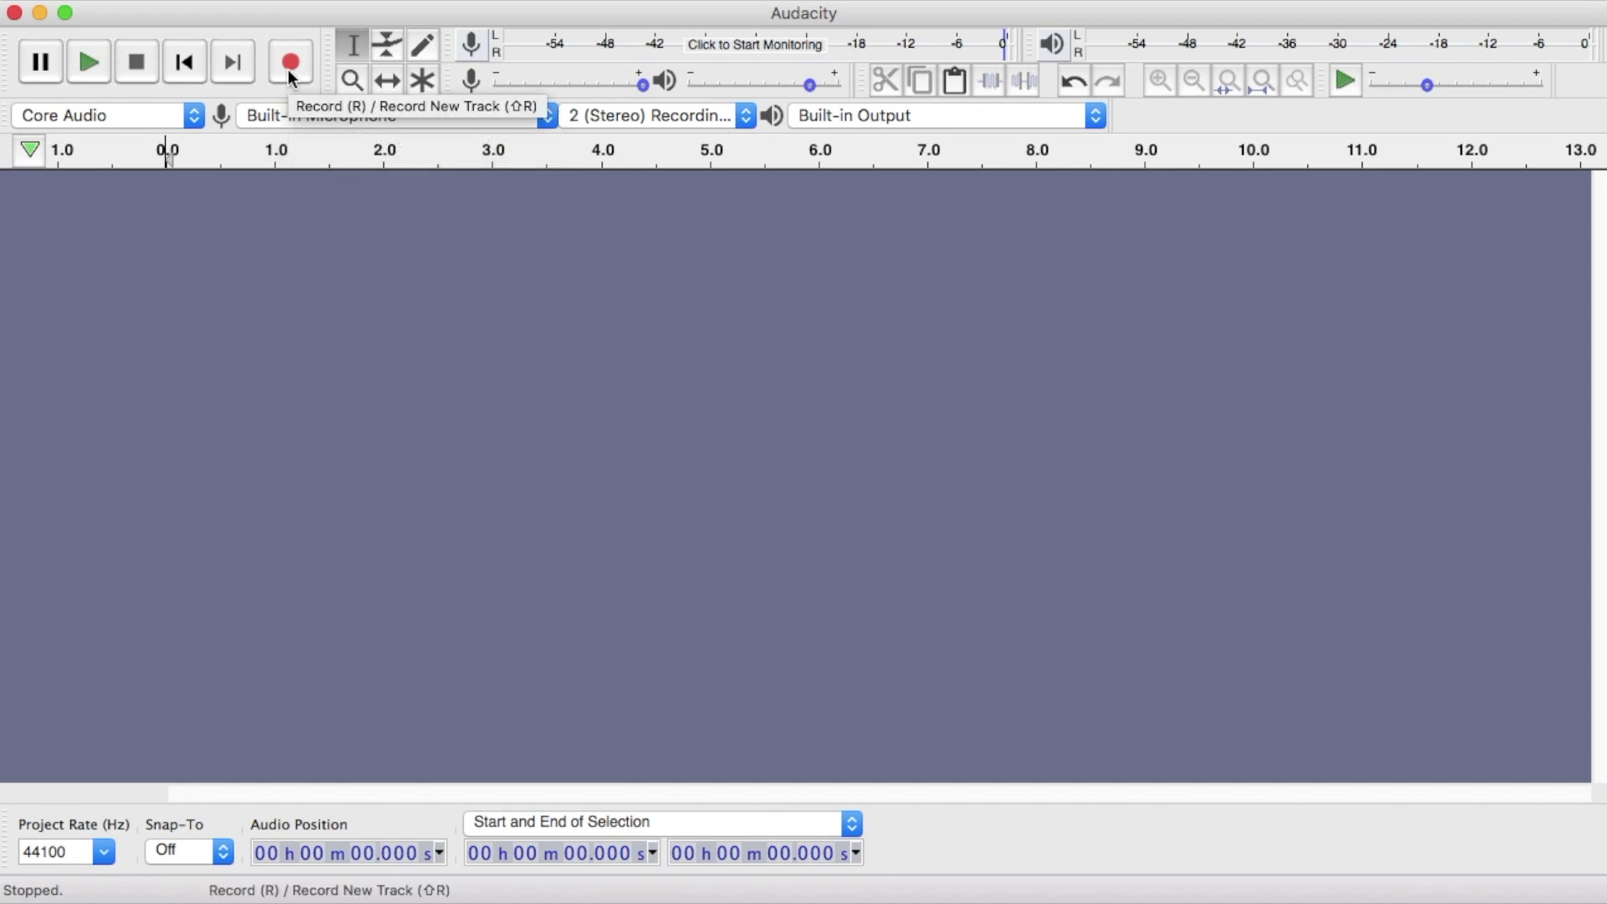
left_click(291, 65)
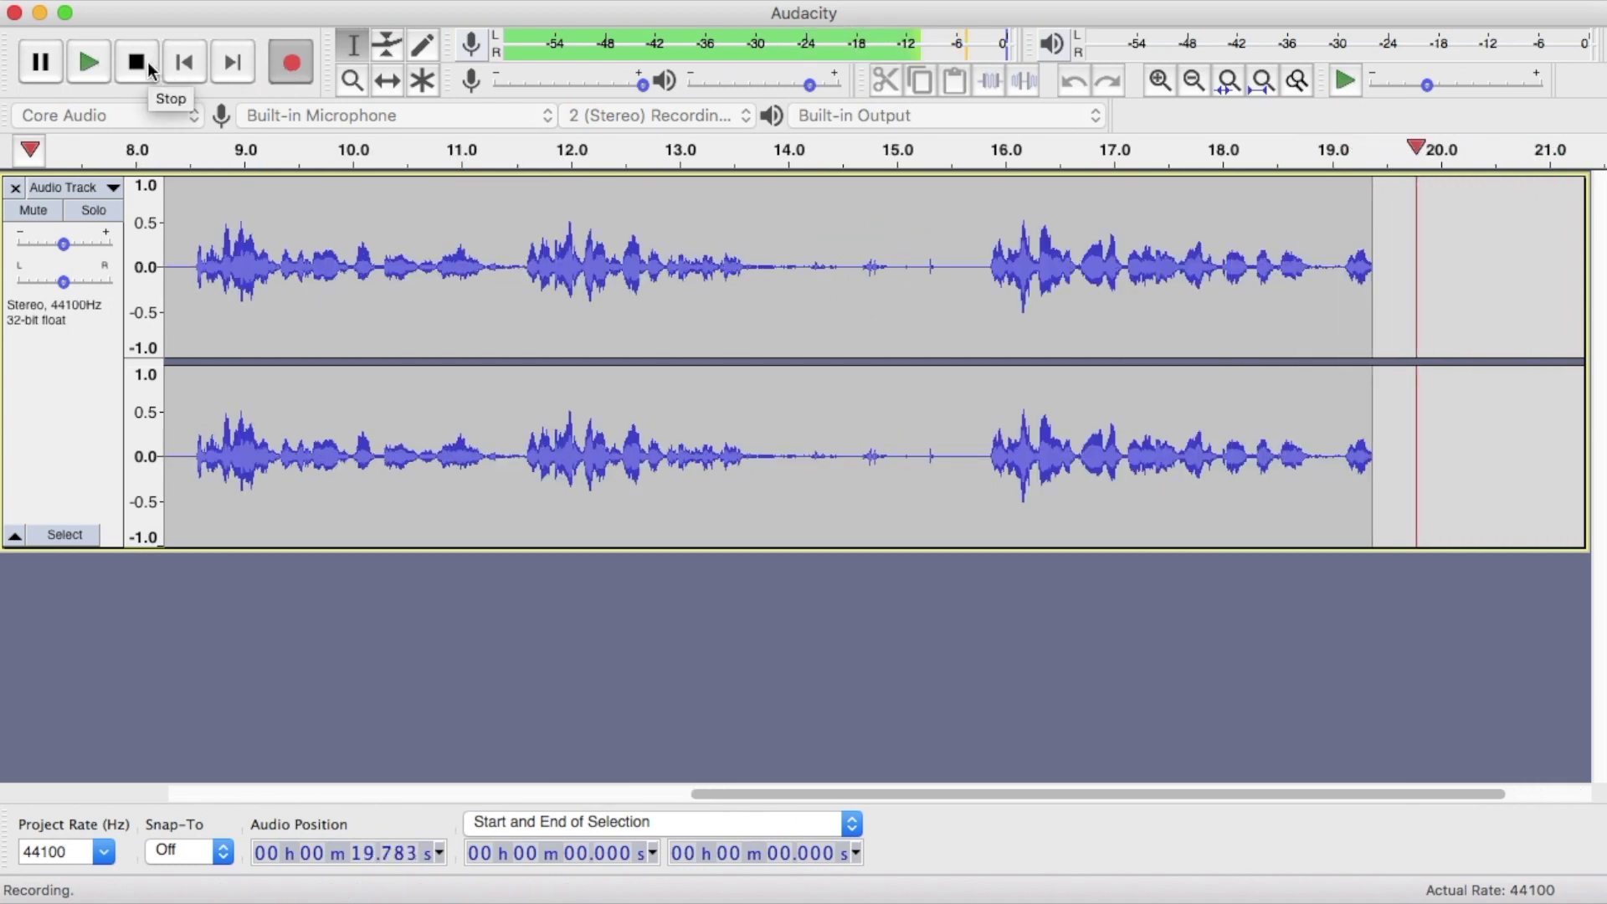
left_click(148, 62)
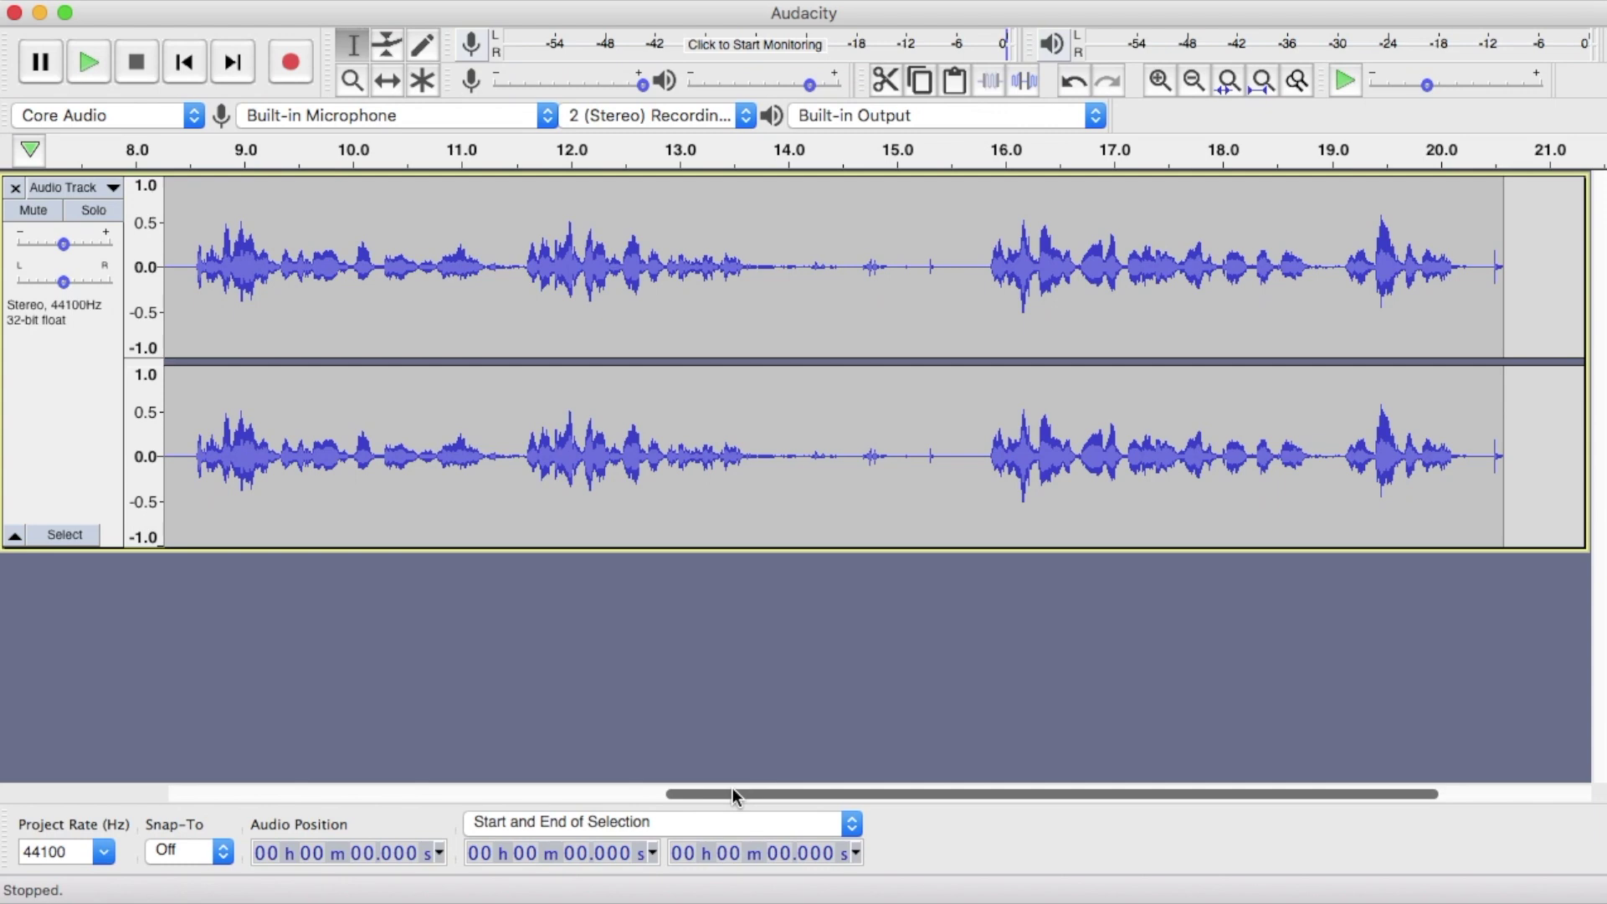
Play back the recording from about 0.3 seconds, near its beginning, and stop playback.
left_click_drag(729, 794, 43, 761)
left_click(198, 347)
key("space")
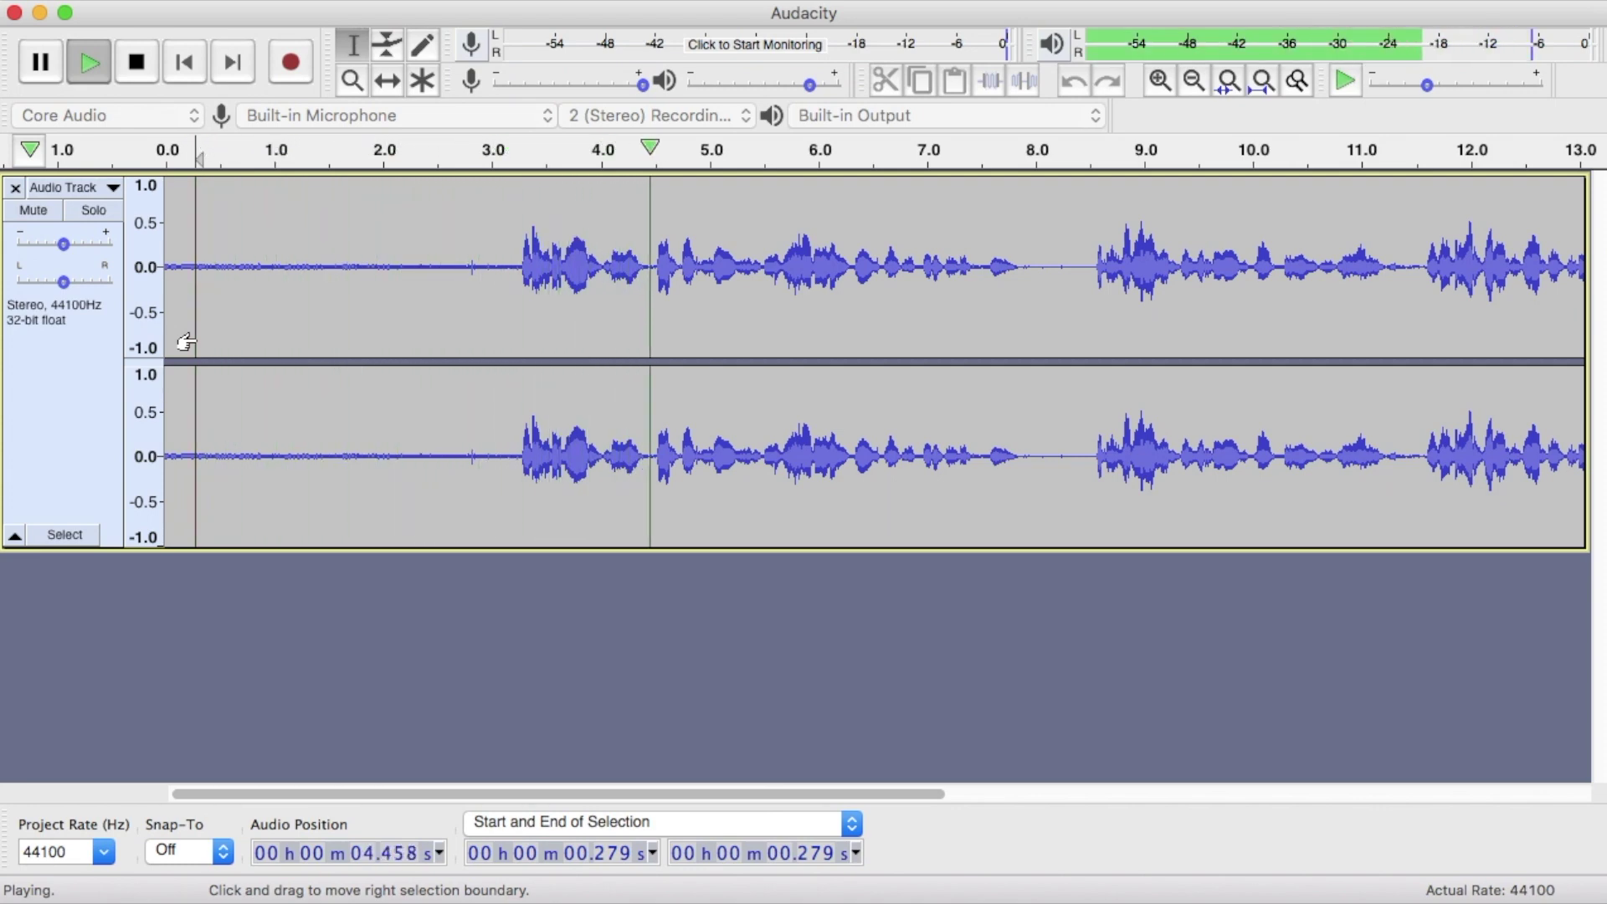
key("space")
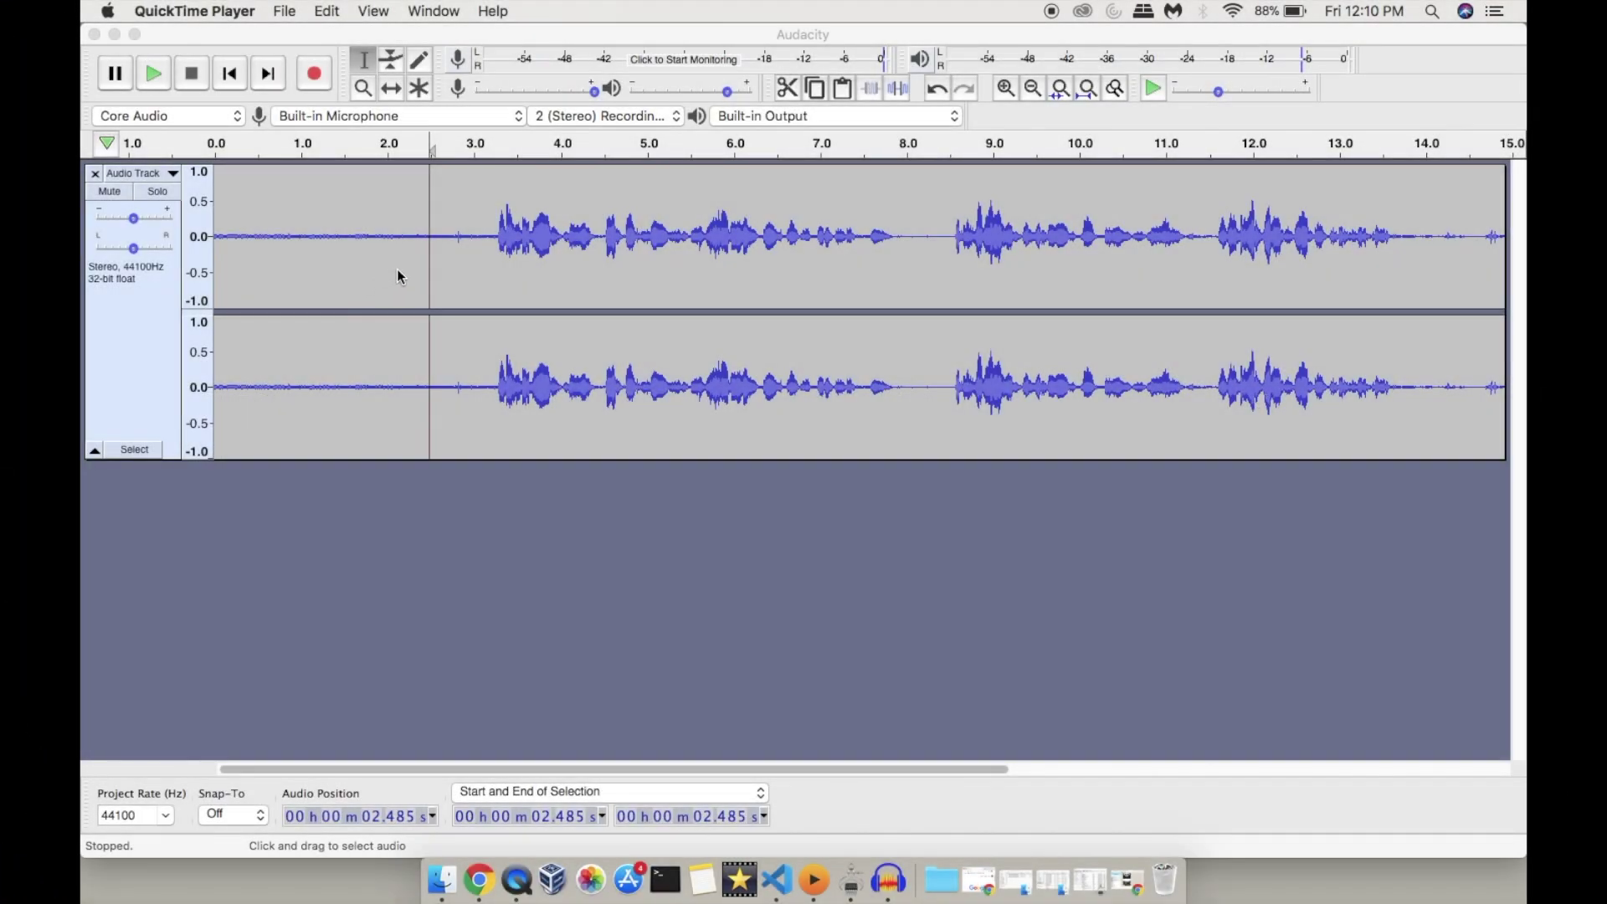
left_click_drag(397, 272, 300, 272)
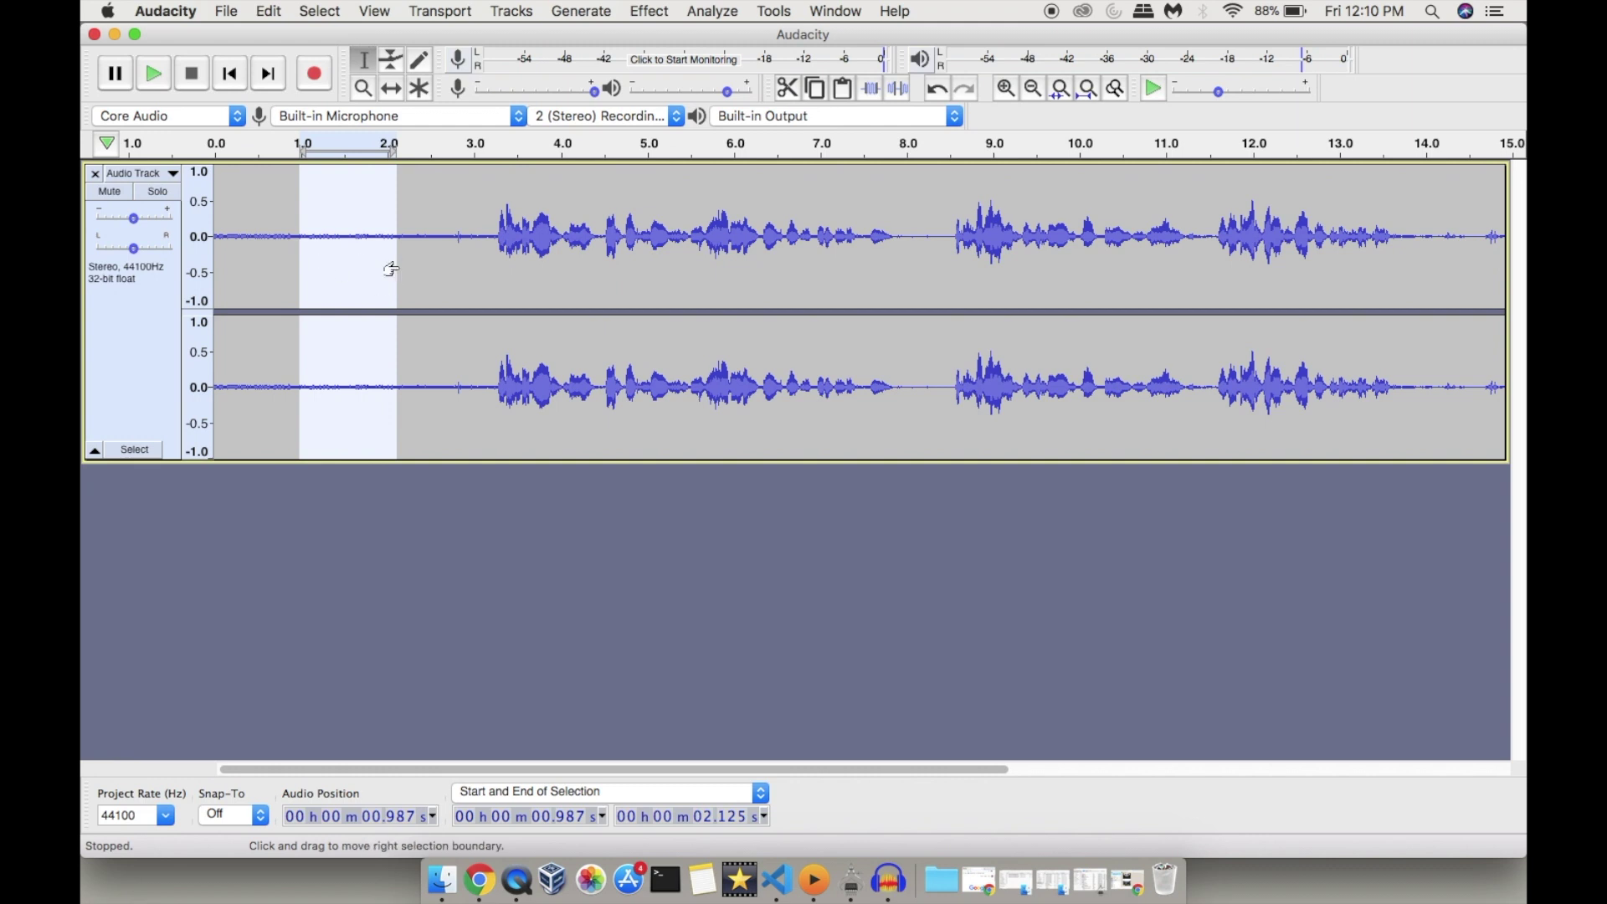
left_click(490, 262)
left_click_drag(495, 254, 894, 288)
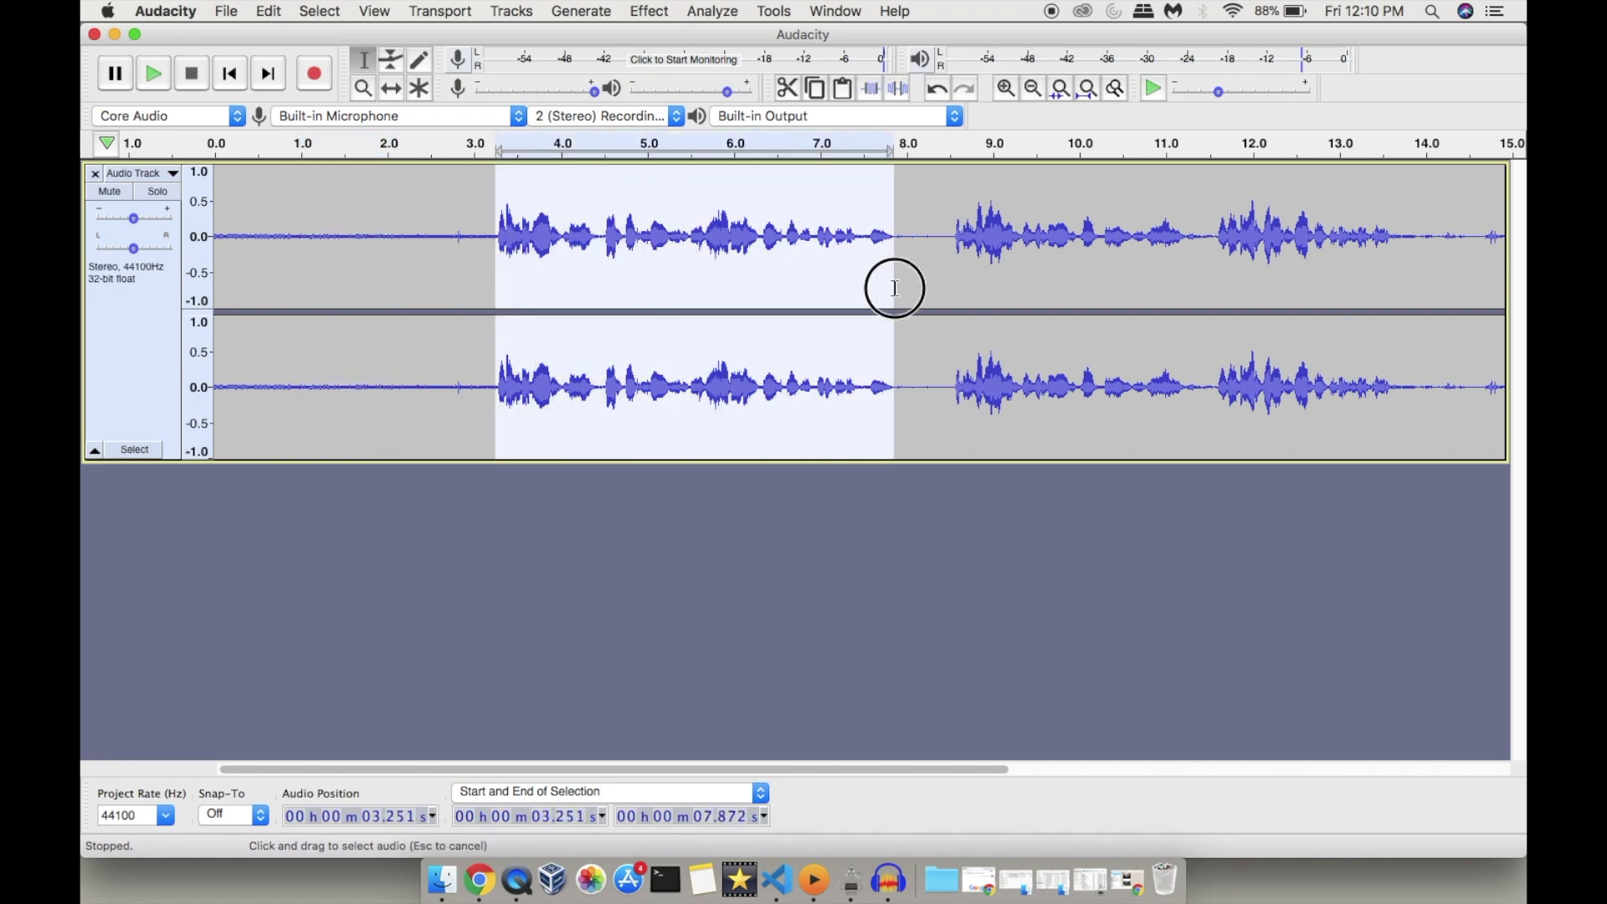
left_click(406, 287)
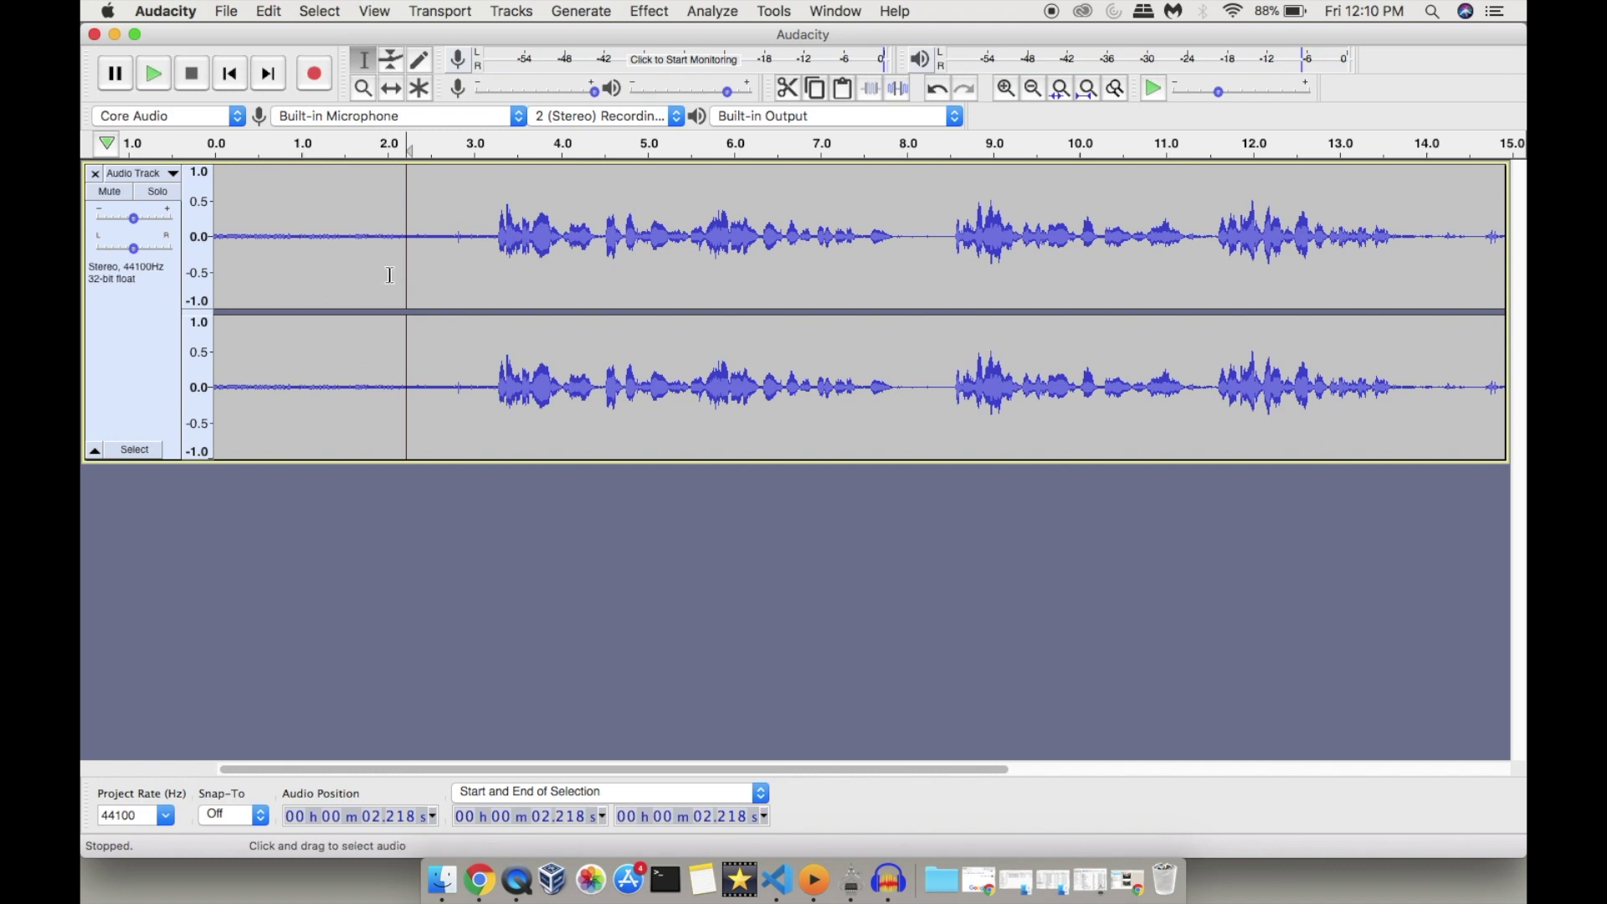
mouse_move(350, 274)
left_mouse_down()
mouse_move(432, 271)
mouse_move(379, 274)
left_mouse_up()
left_click(418, 274)
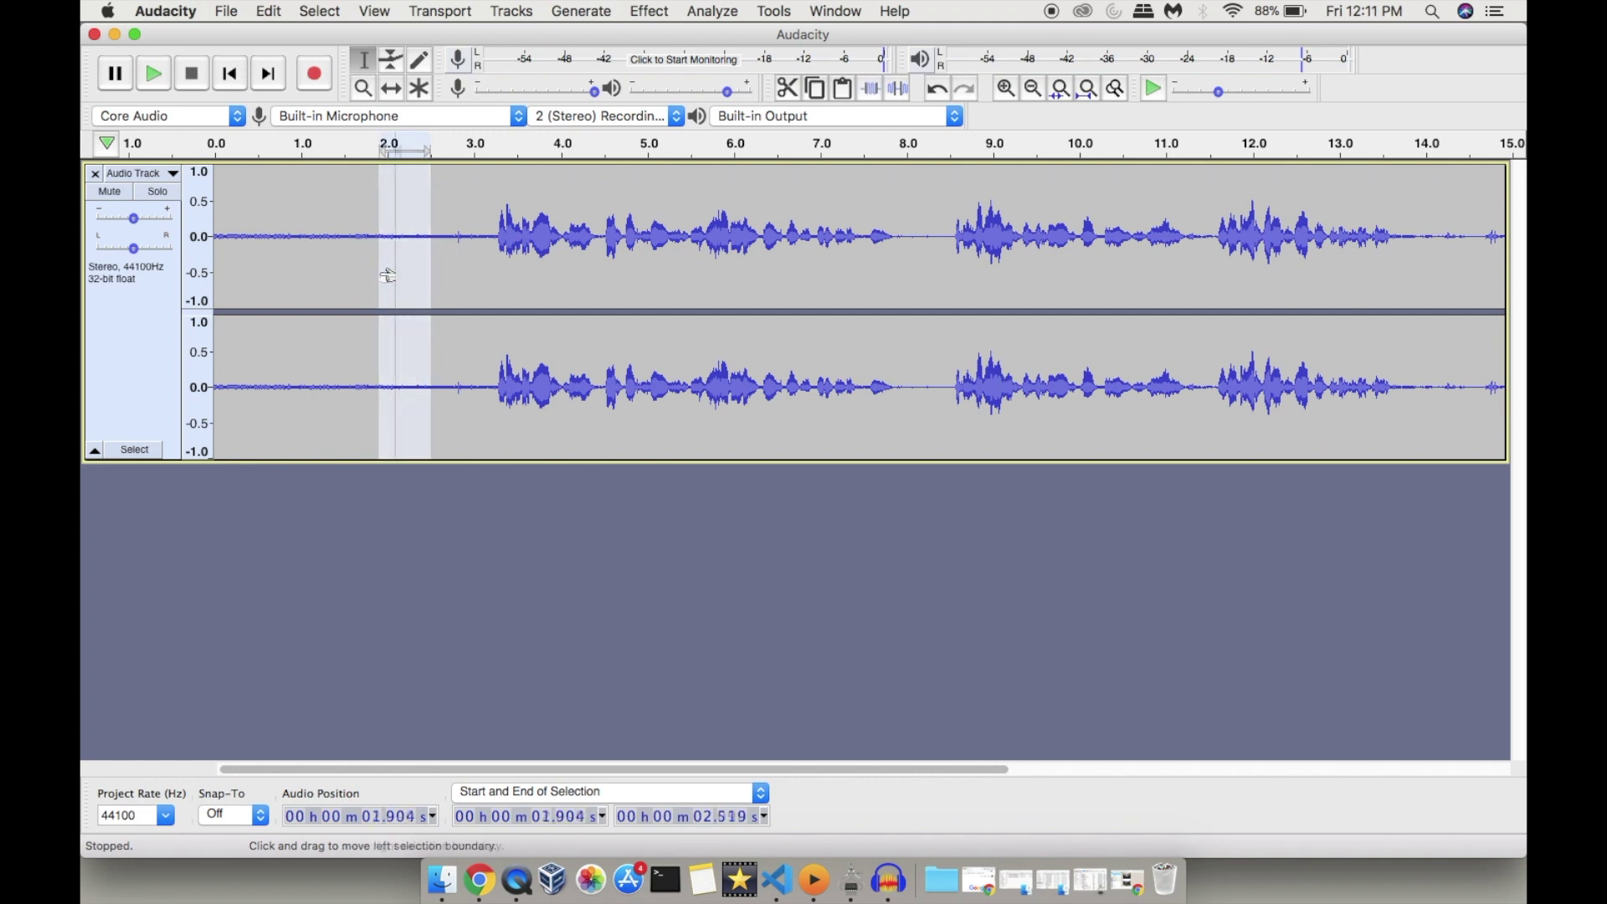
left_click(395, 275)
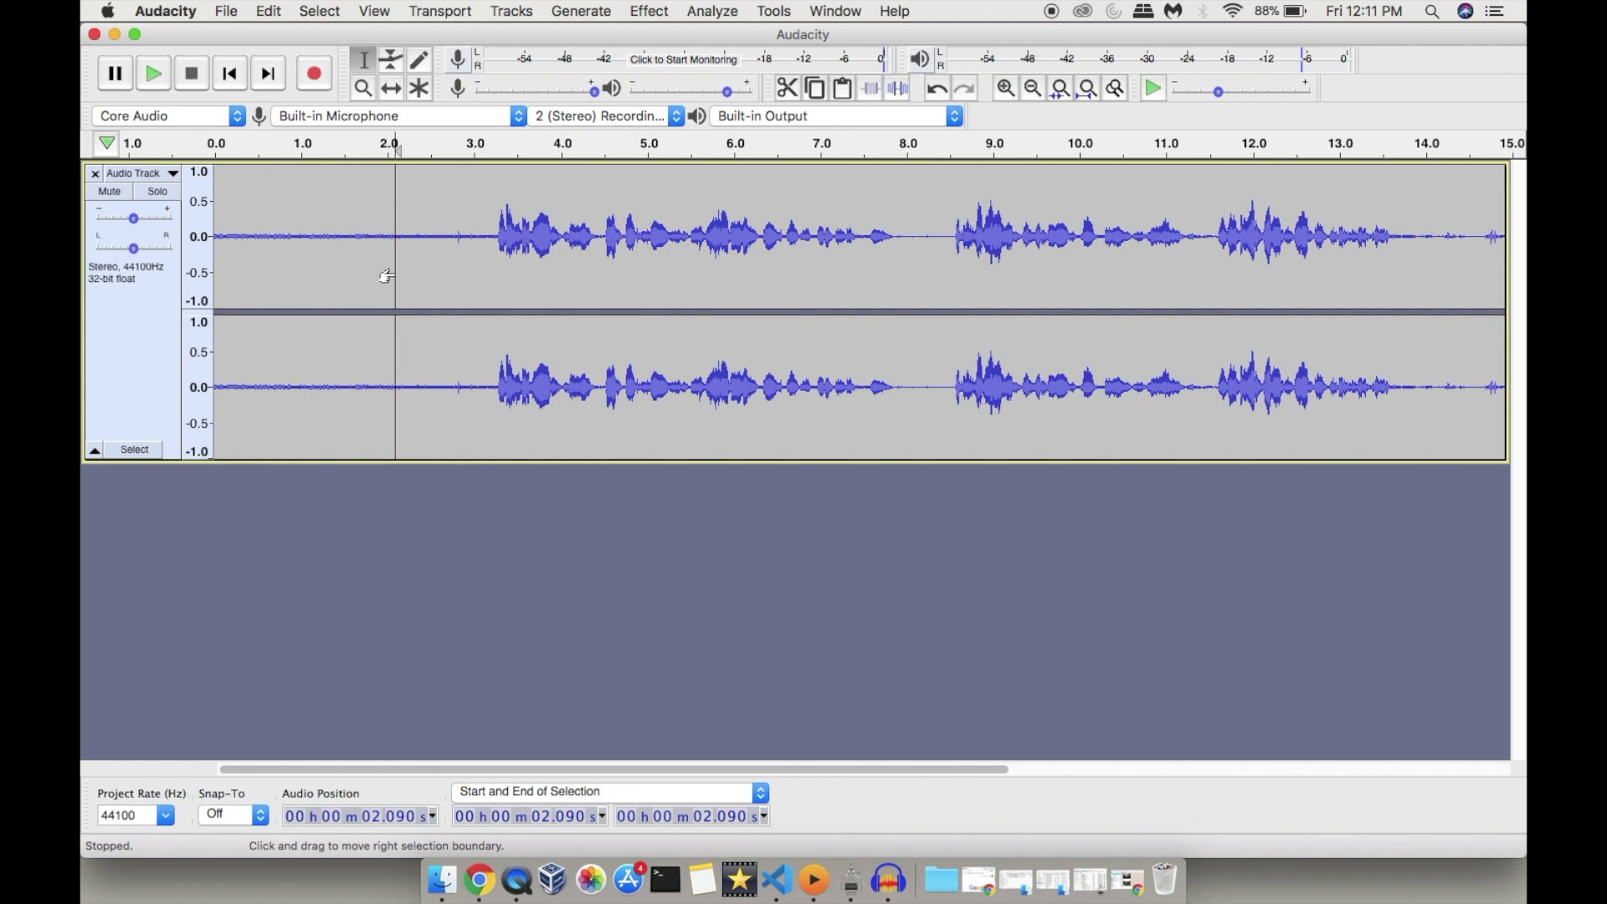
Capture a noise profile for Noise Reduction from the silent stretch between about 1.3 and 2.0 seconds.
left_click_drag(387, 274, 326, 274)
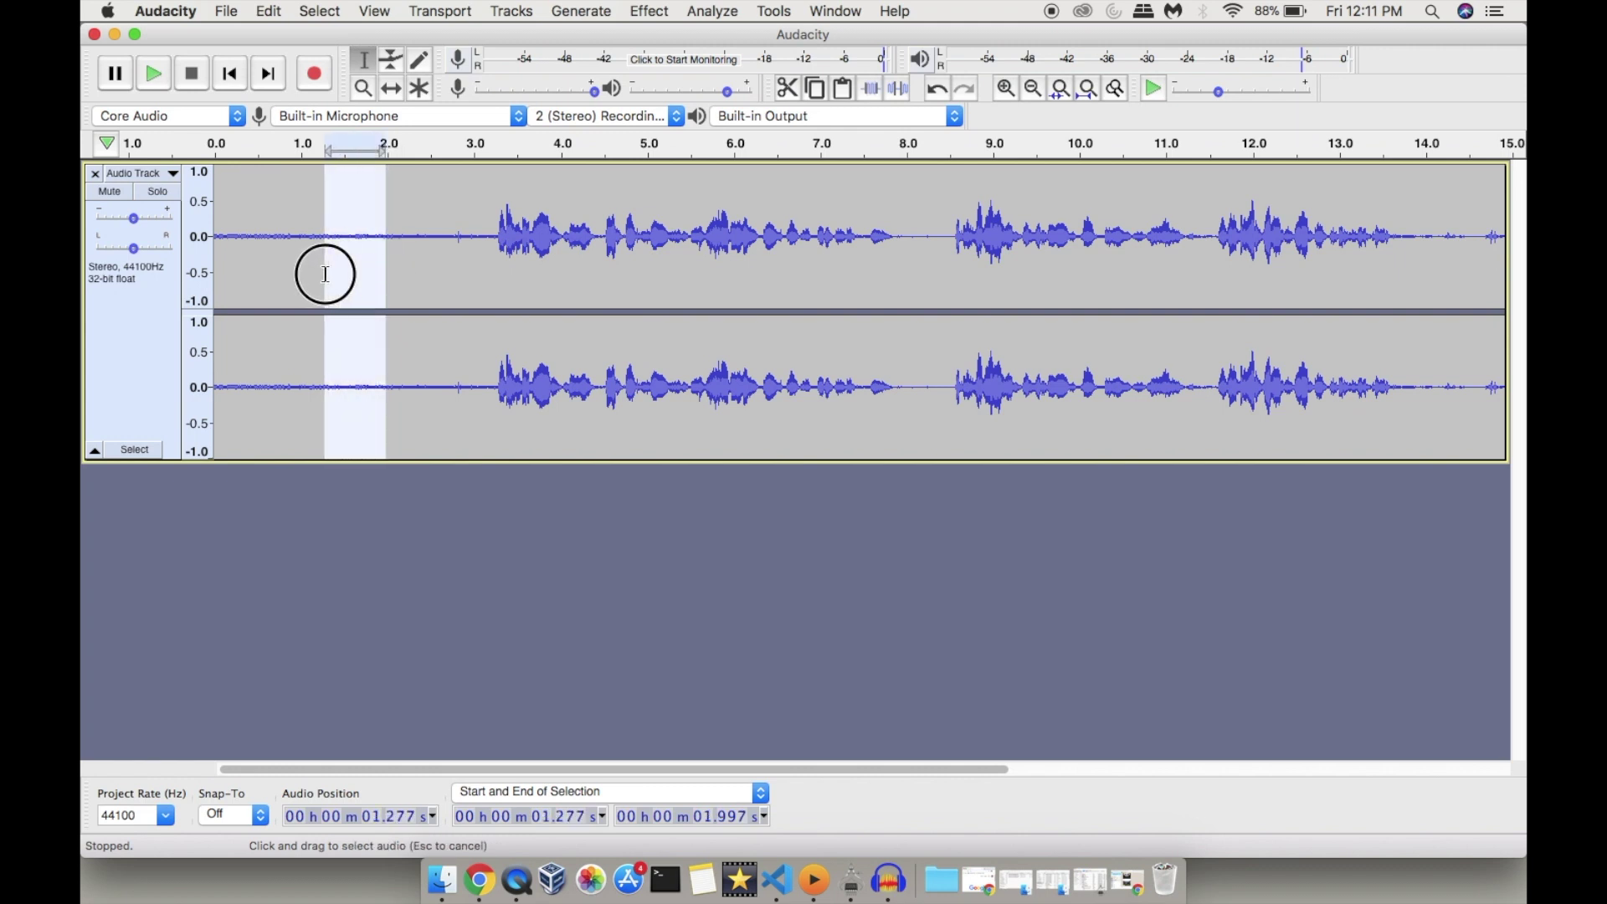
left_click(660, 13)
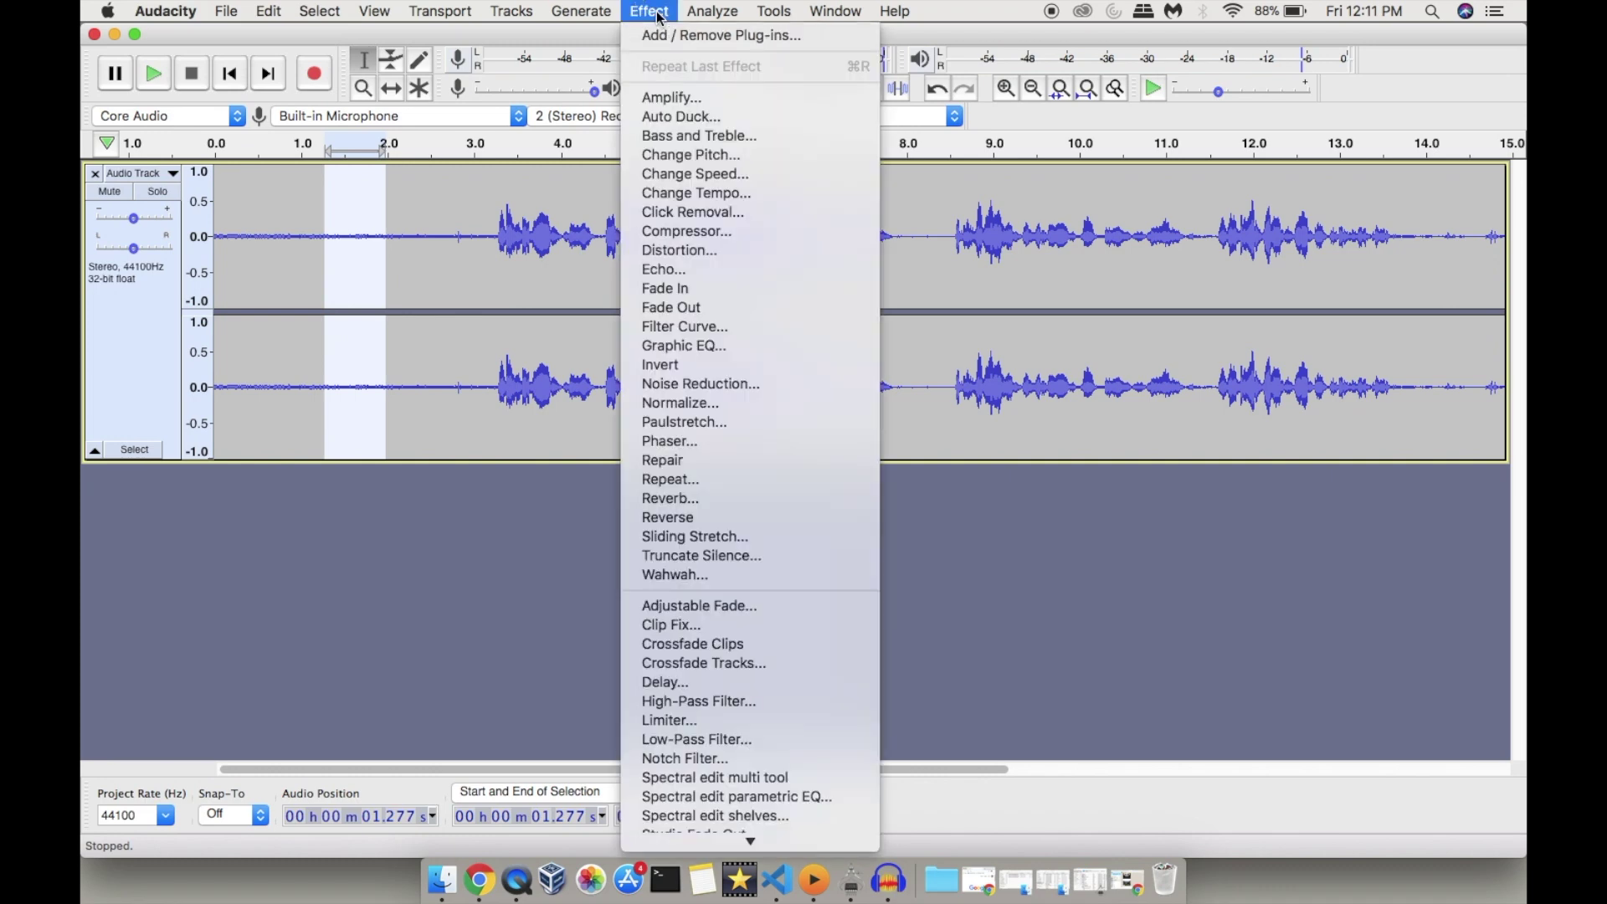
left_click(702, 384)
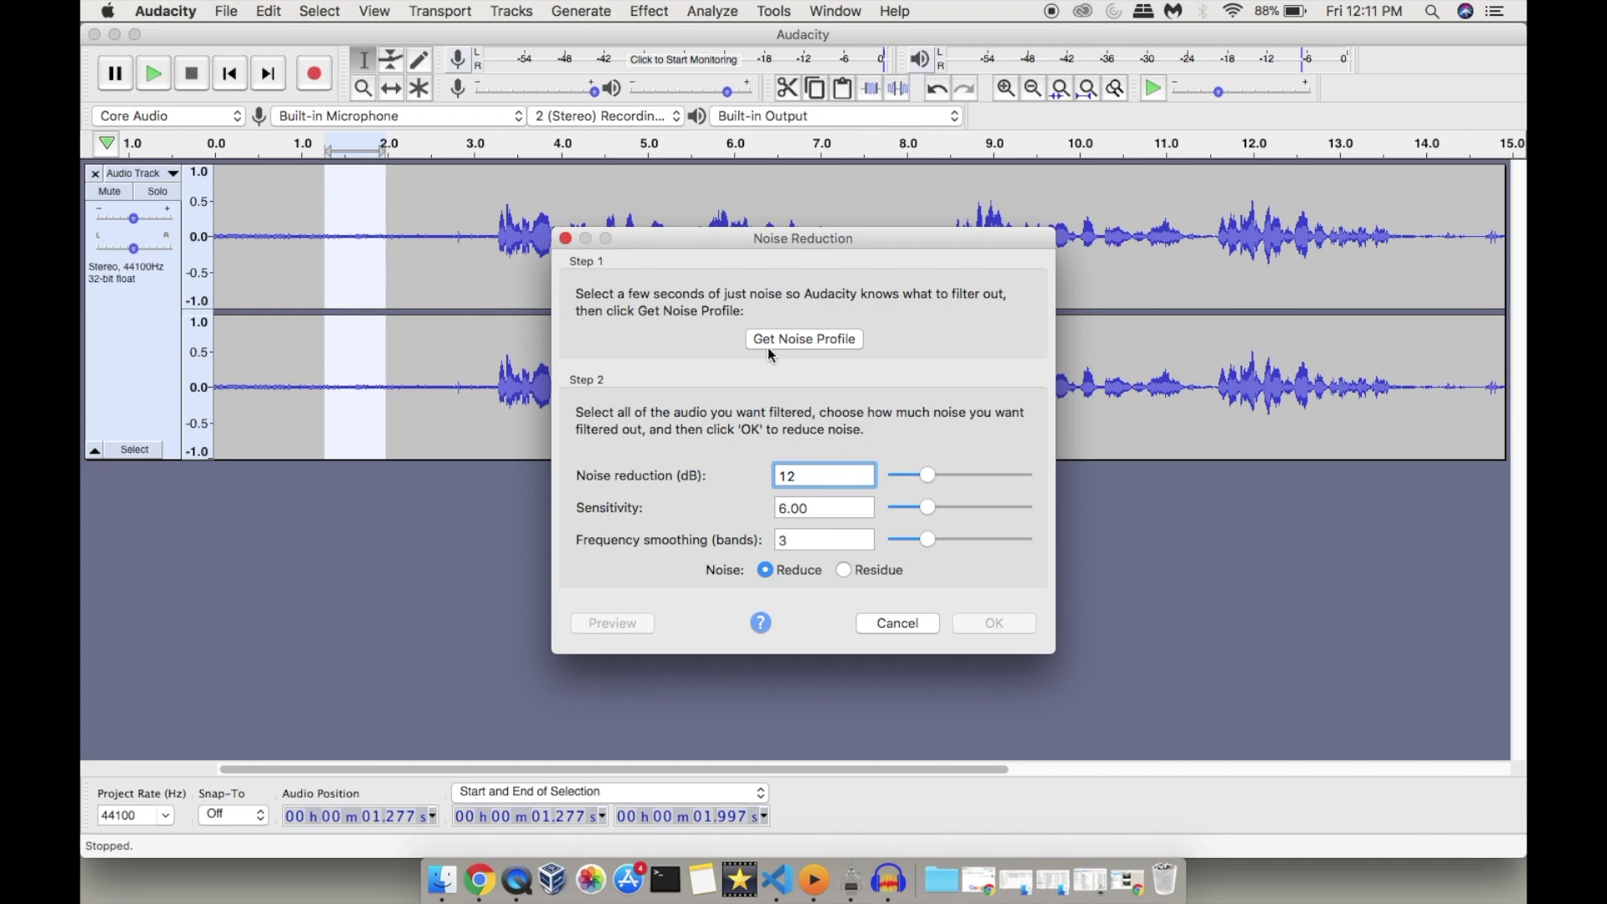
left_click(790, 339)
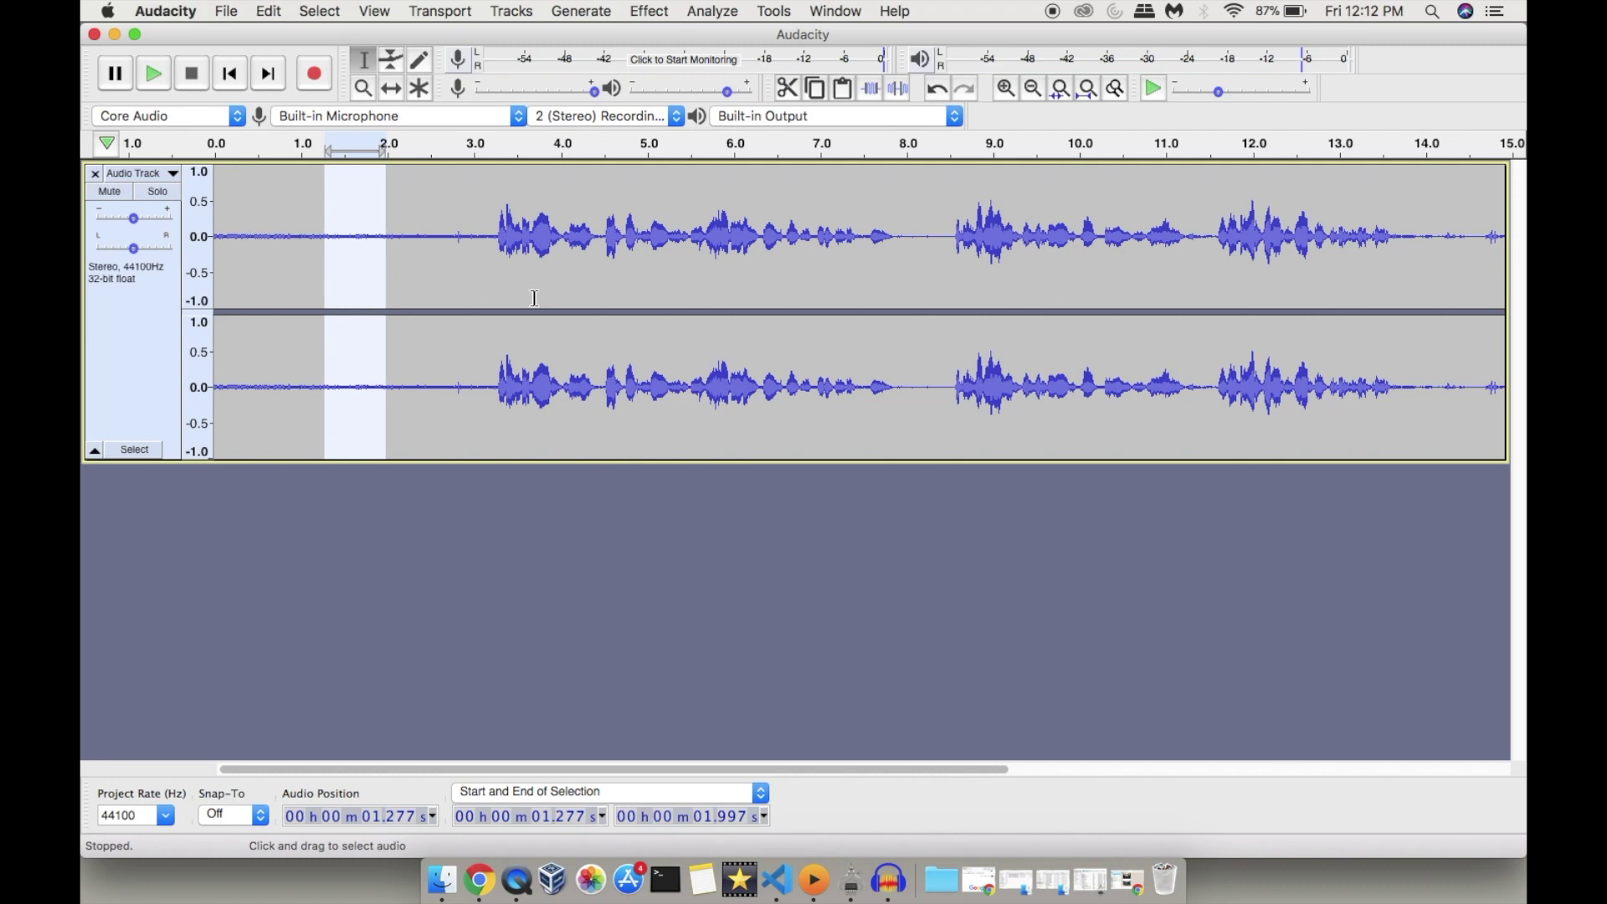
Apply Noise Reduction to the entire track with 12 dB reduction, sensitivity 6.00 and 3 frequency smoothing bands.
left_click(455, 268)
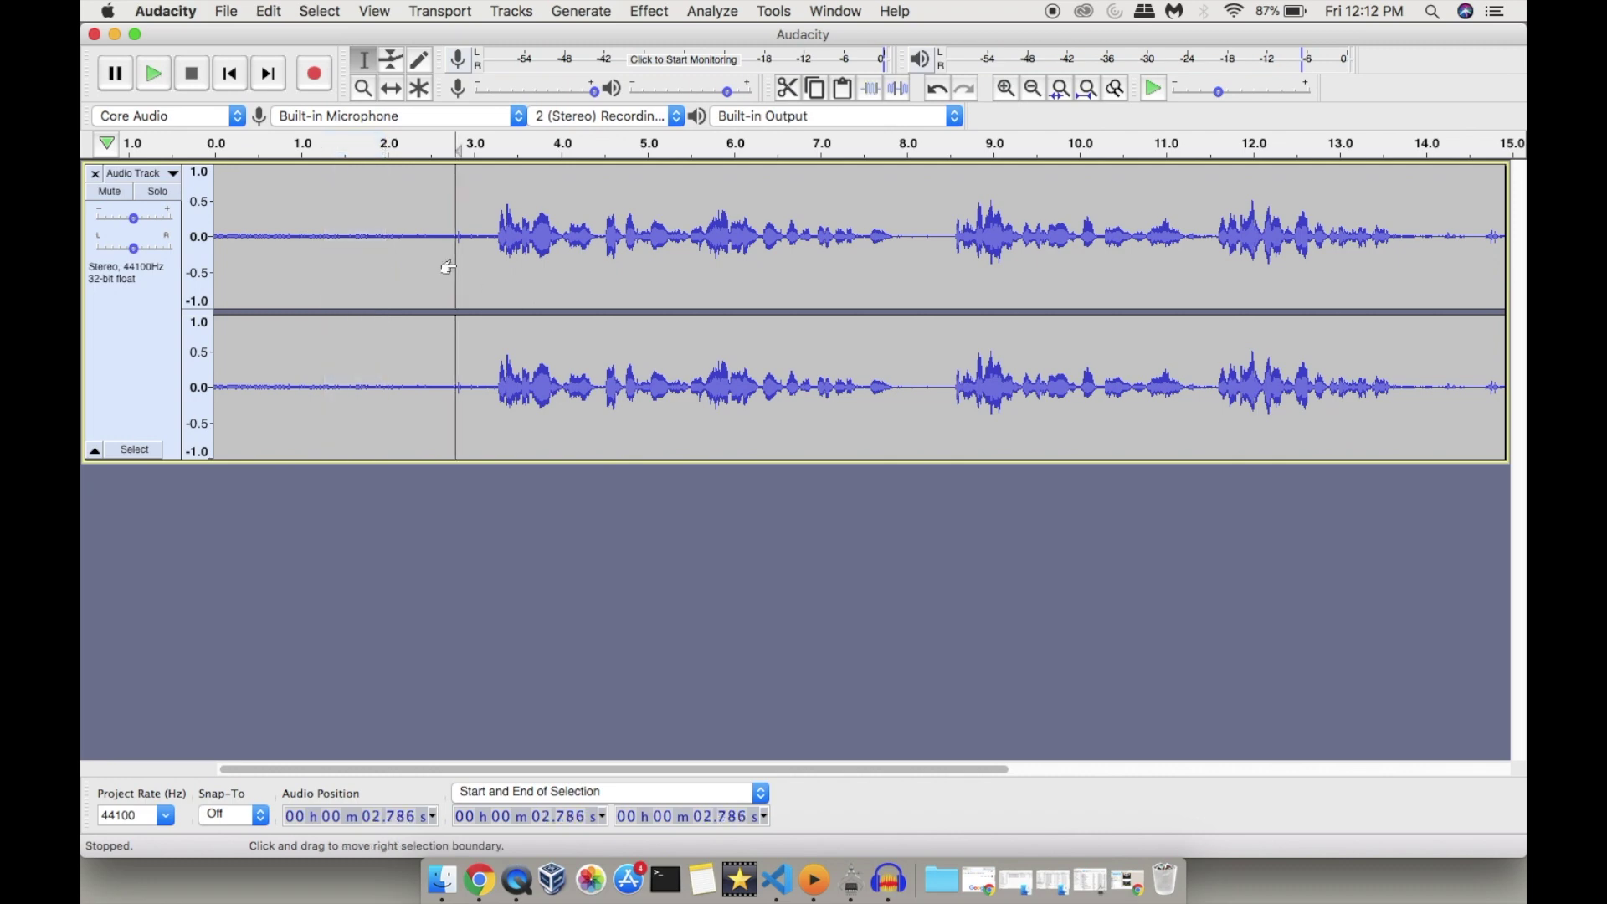
key("super+a")
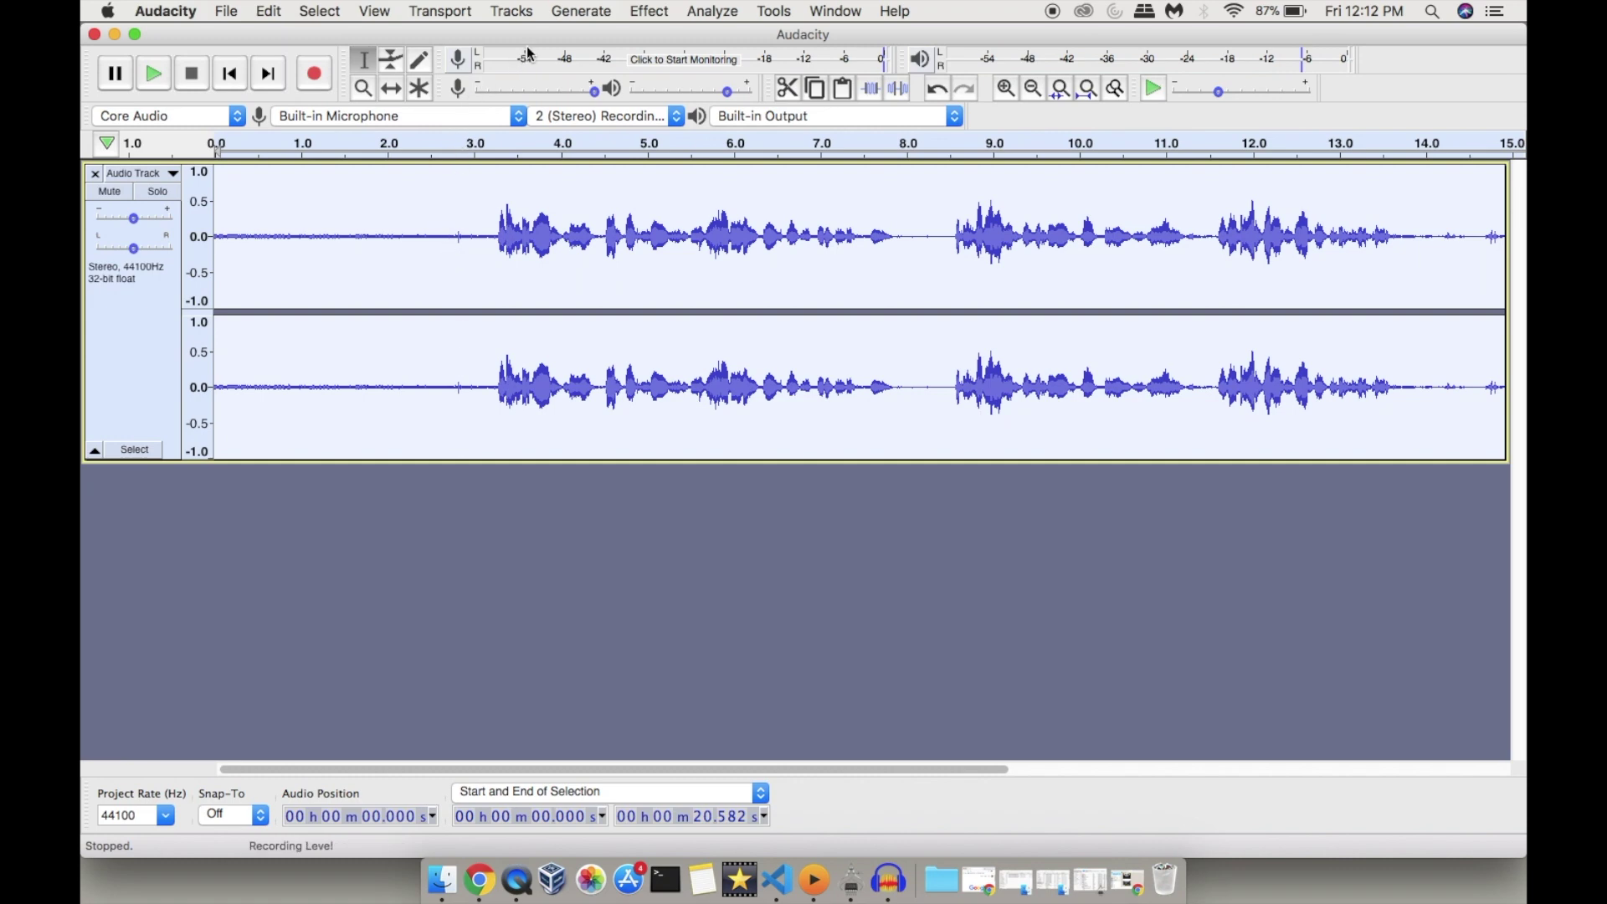
left_click(633, 11)
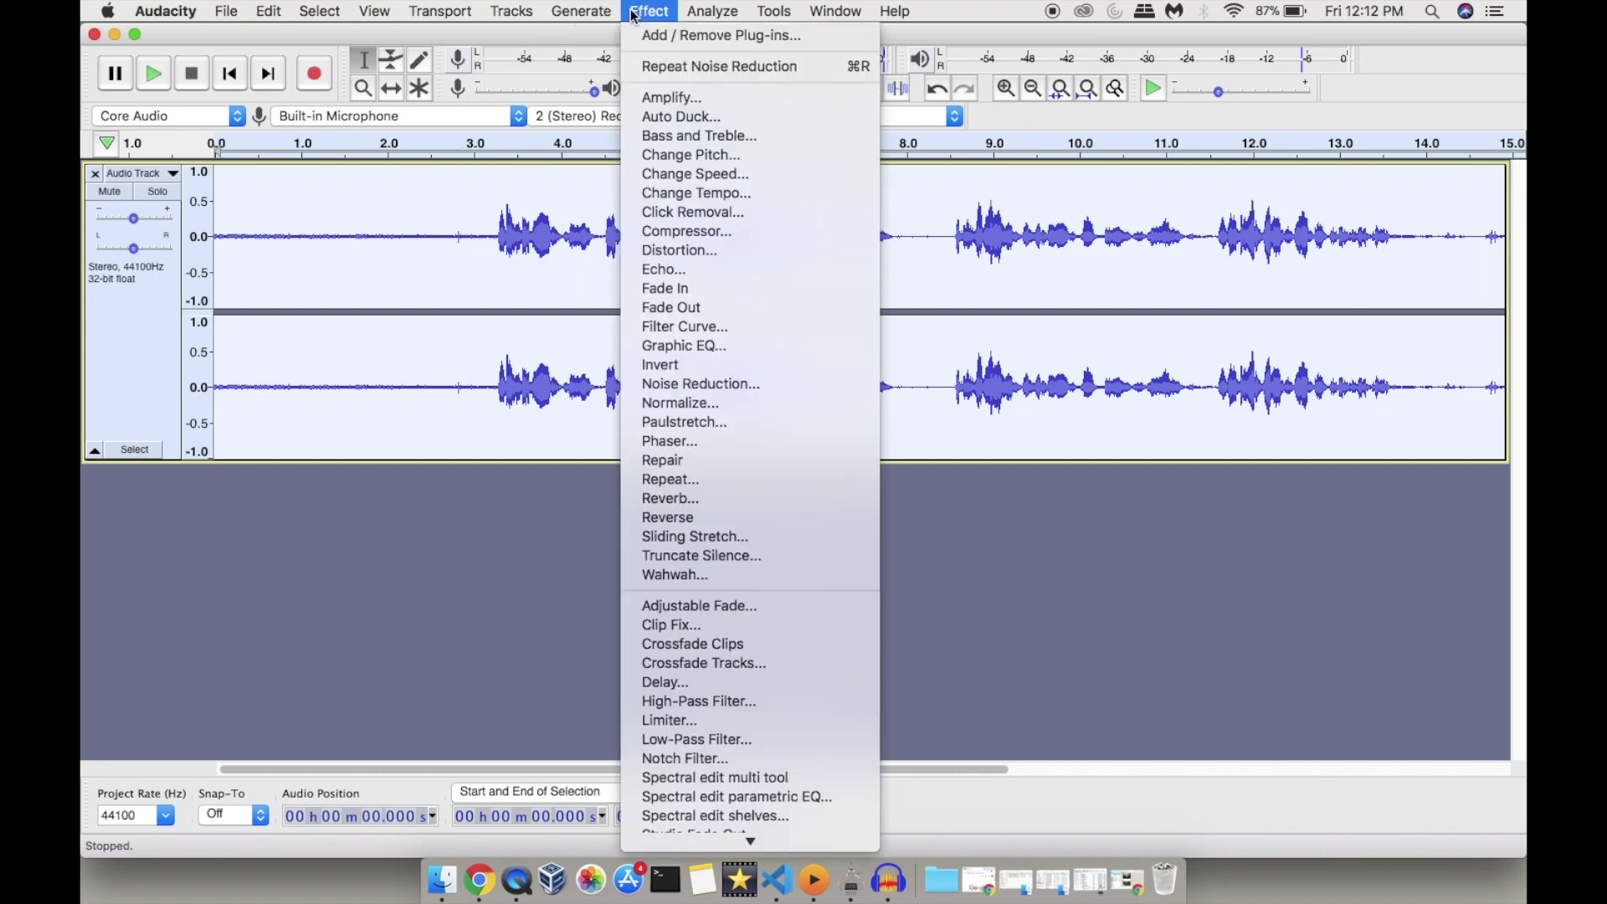
left_click(700, 383)
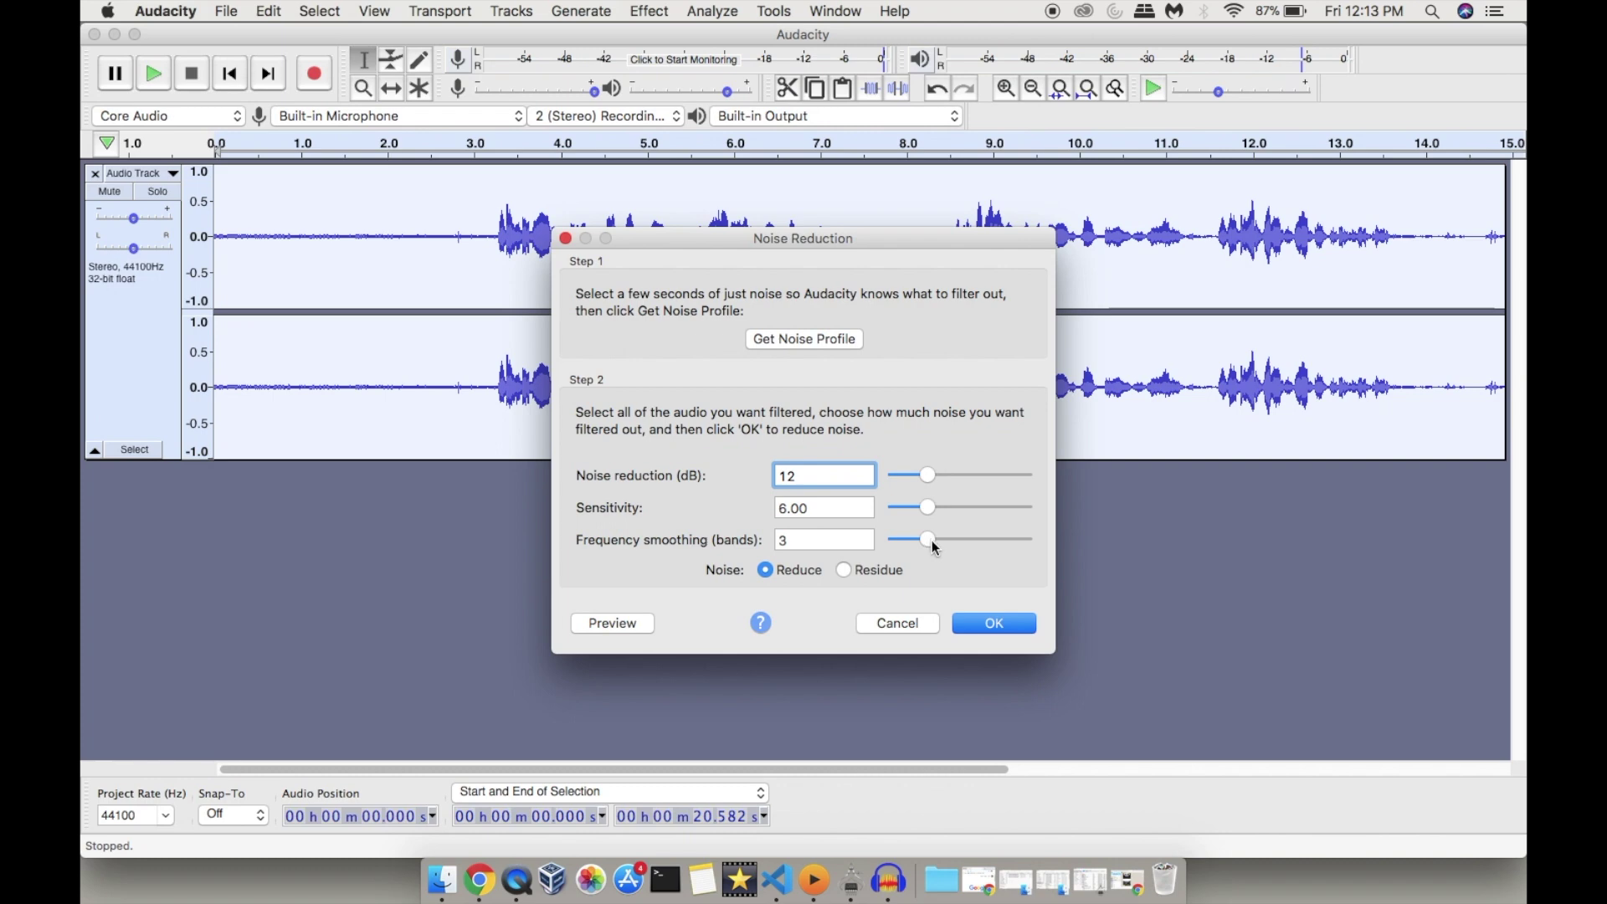
left_click(995, 624)
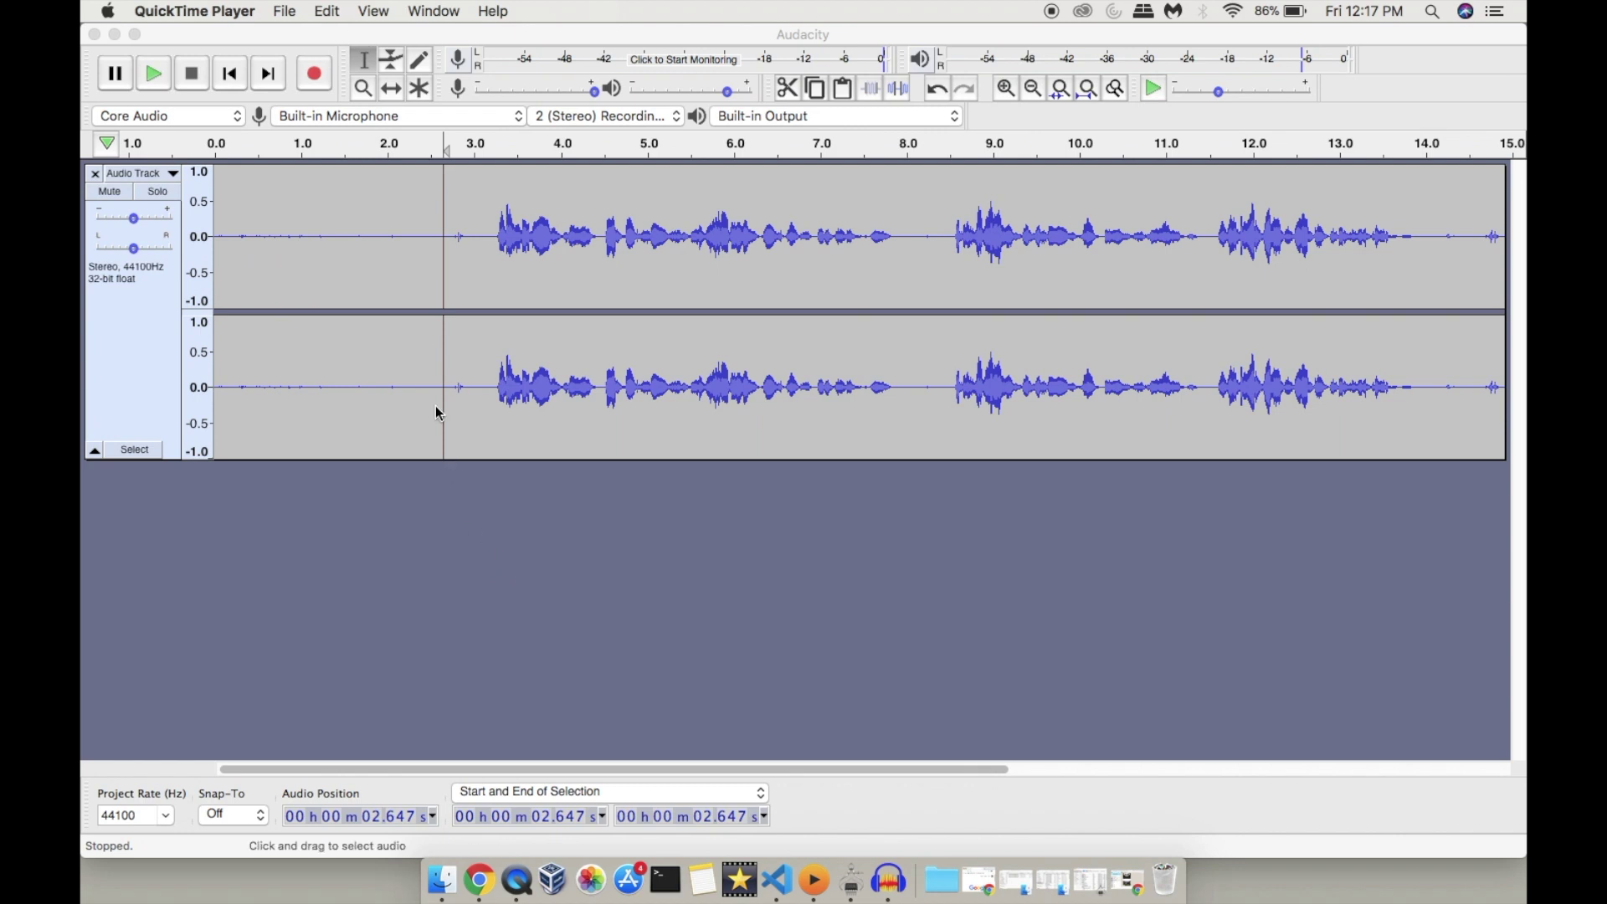
Play back the noise-reduced recording, including the speech from about 3.2 seconds onward, and stop playback.
left_click(340, 284)
key("space")
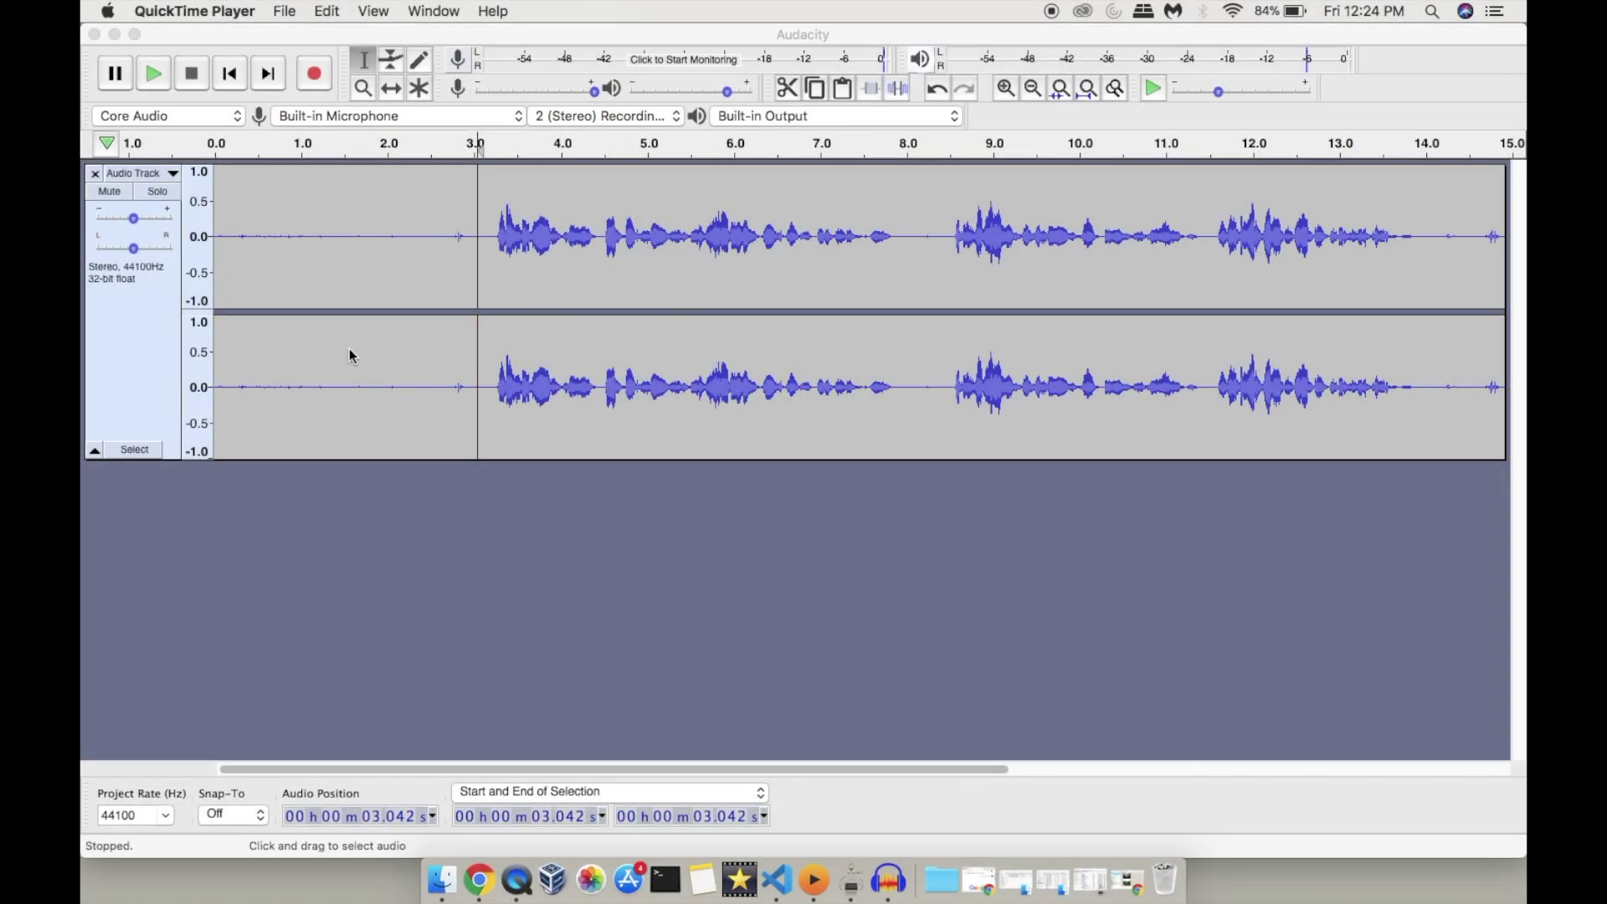
left_click(489, 243)
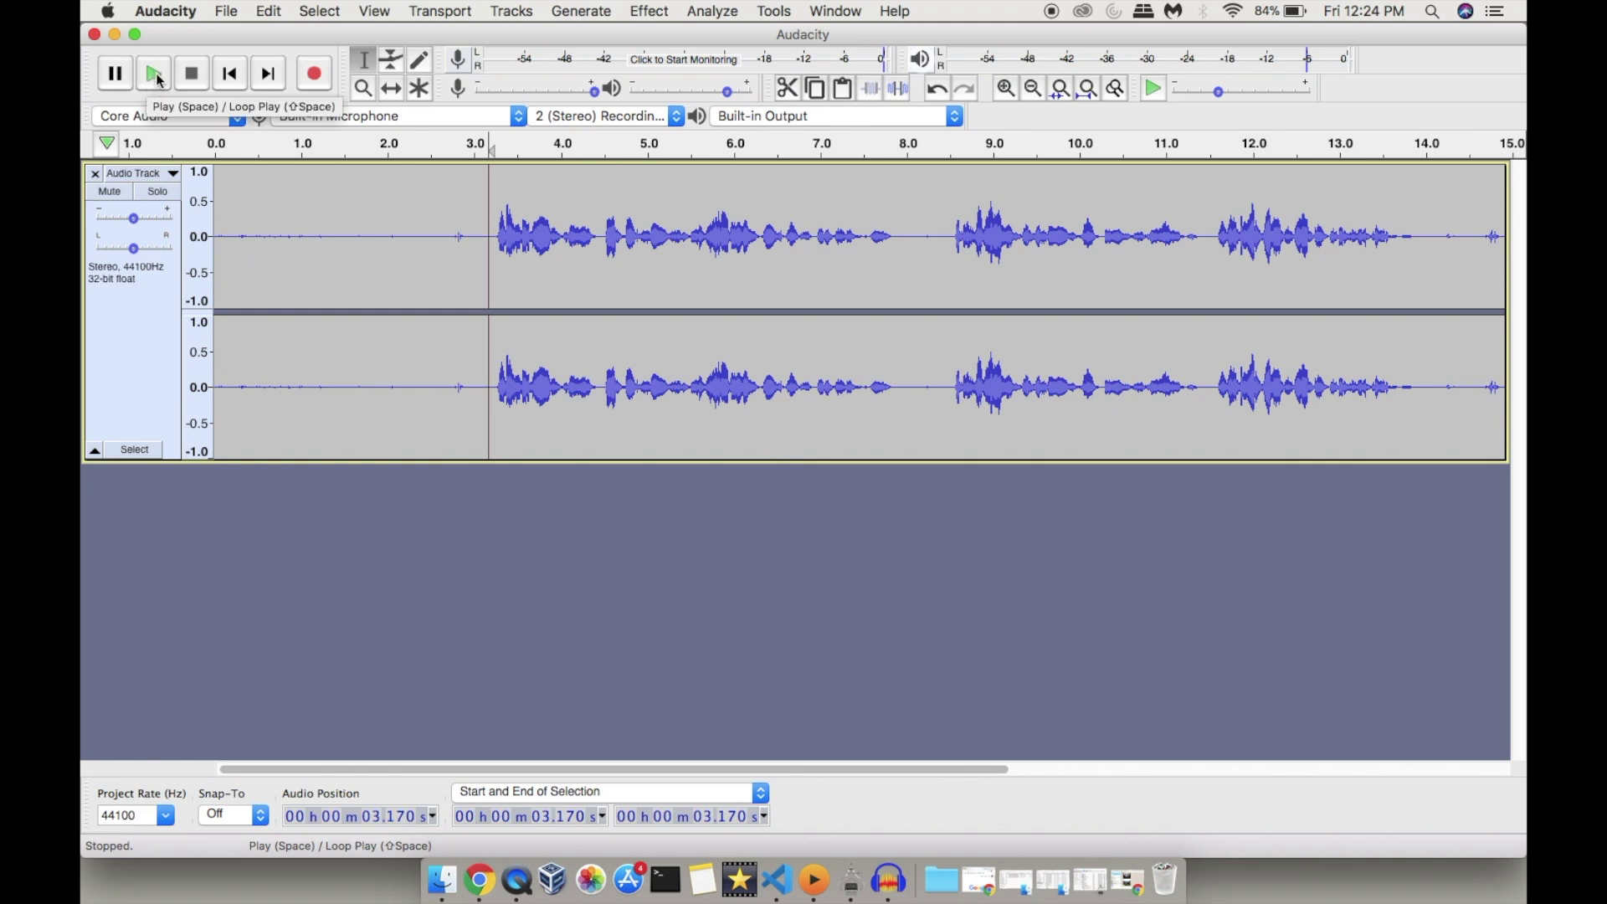
left_click(156, 73)
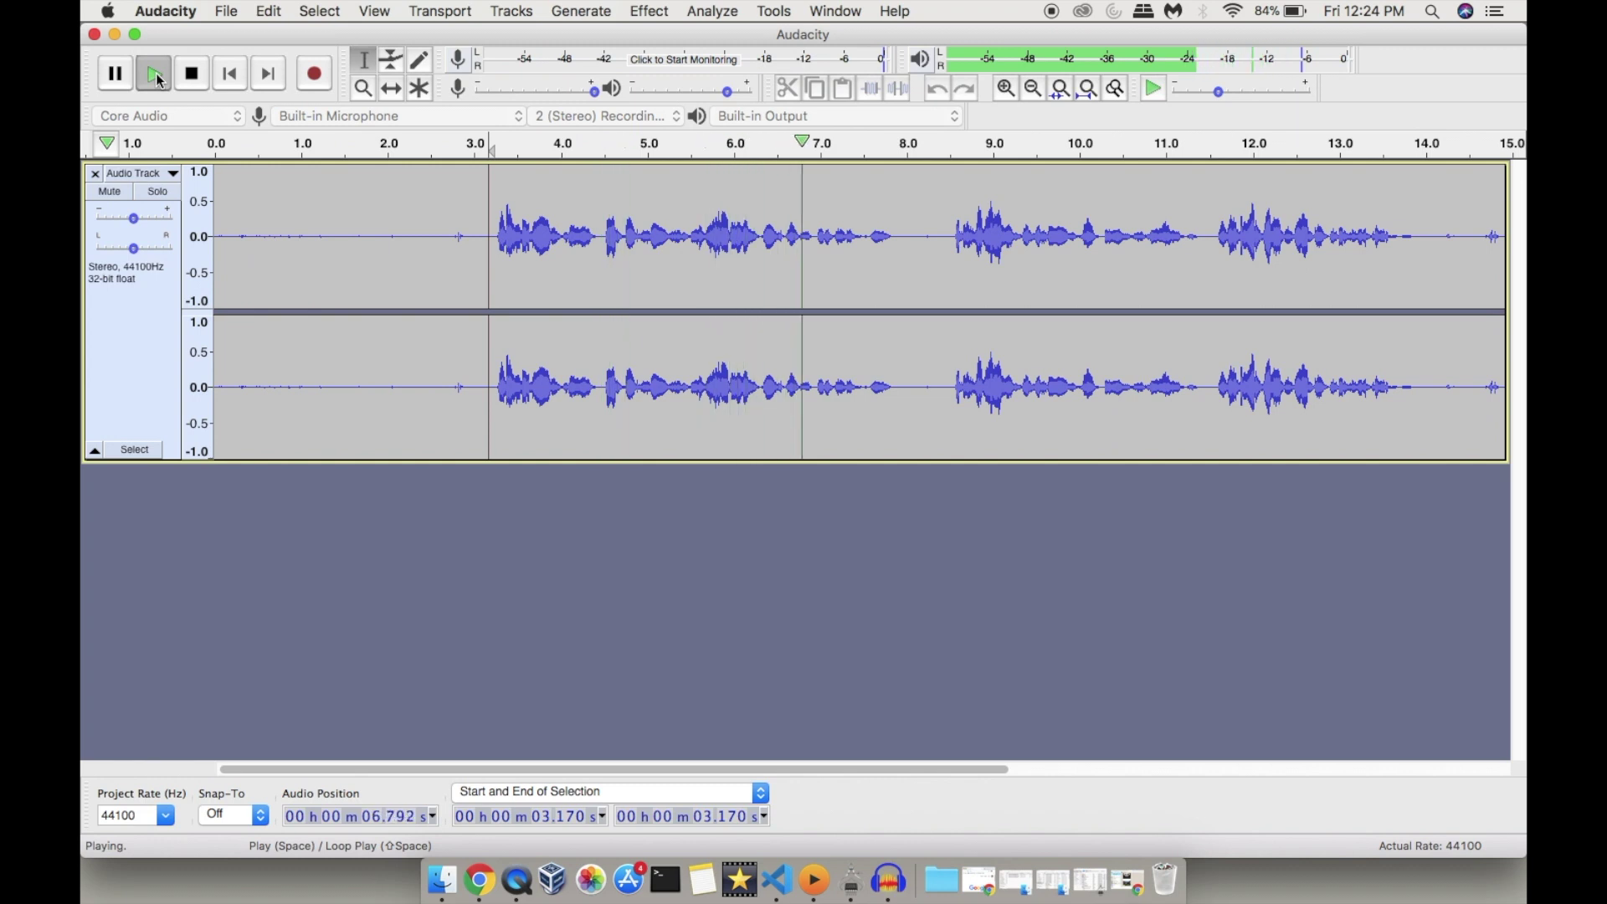
key("bracketleft")
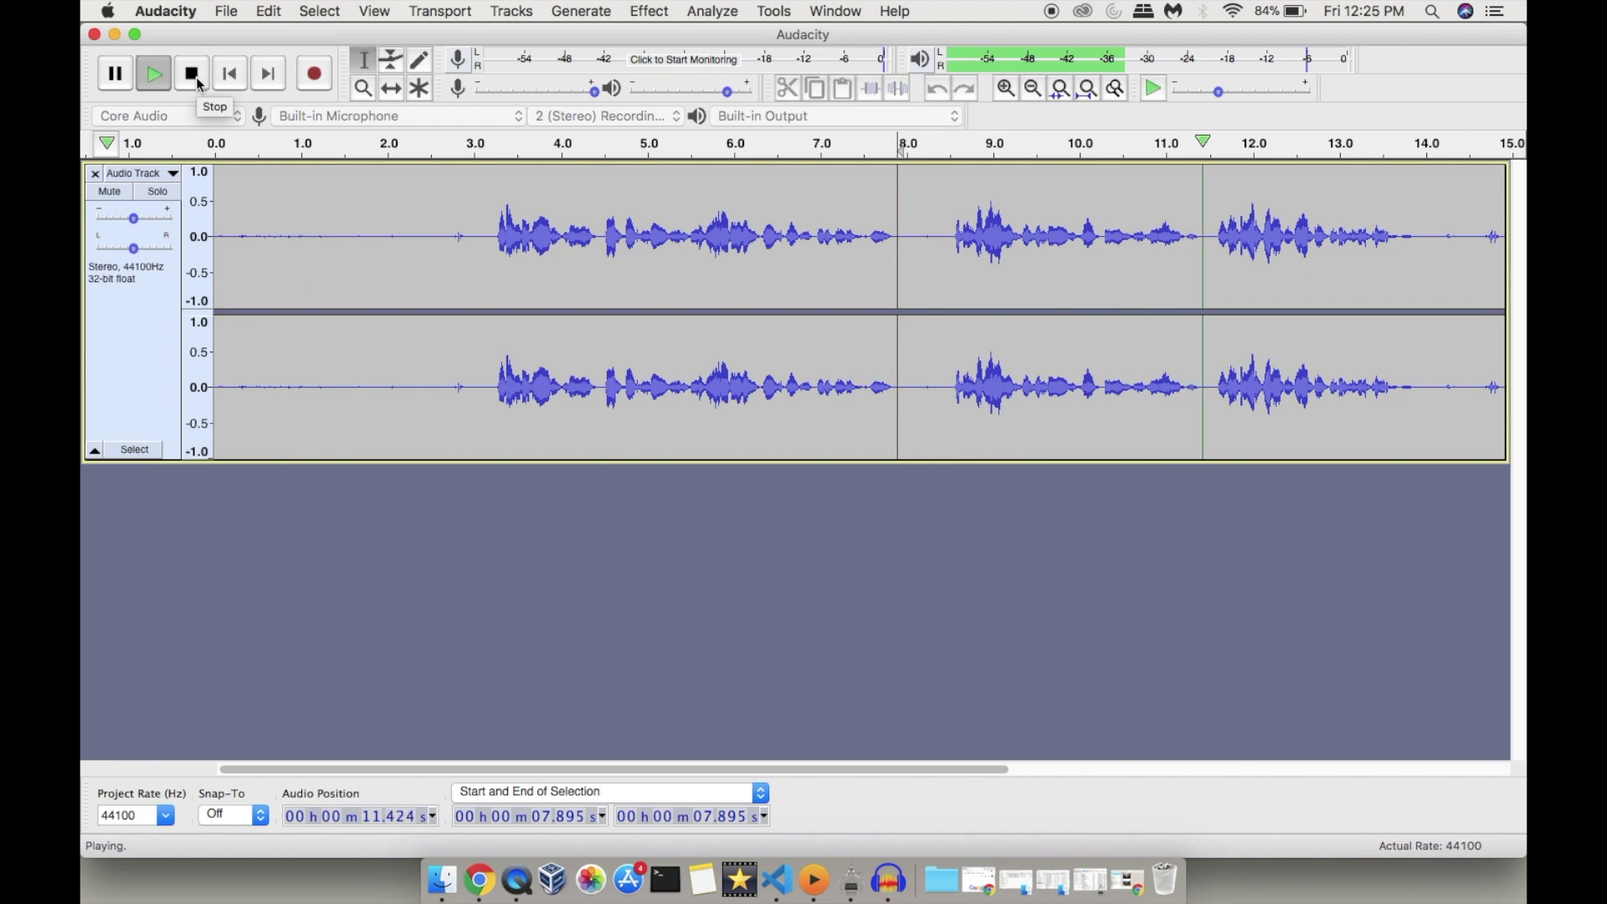
left_click(197, 81)
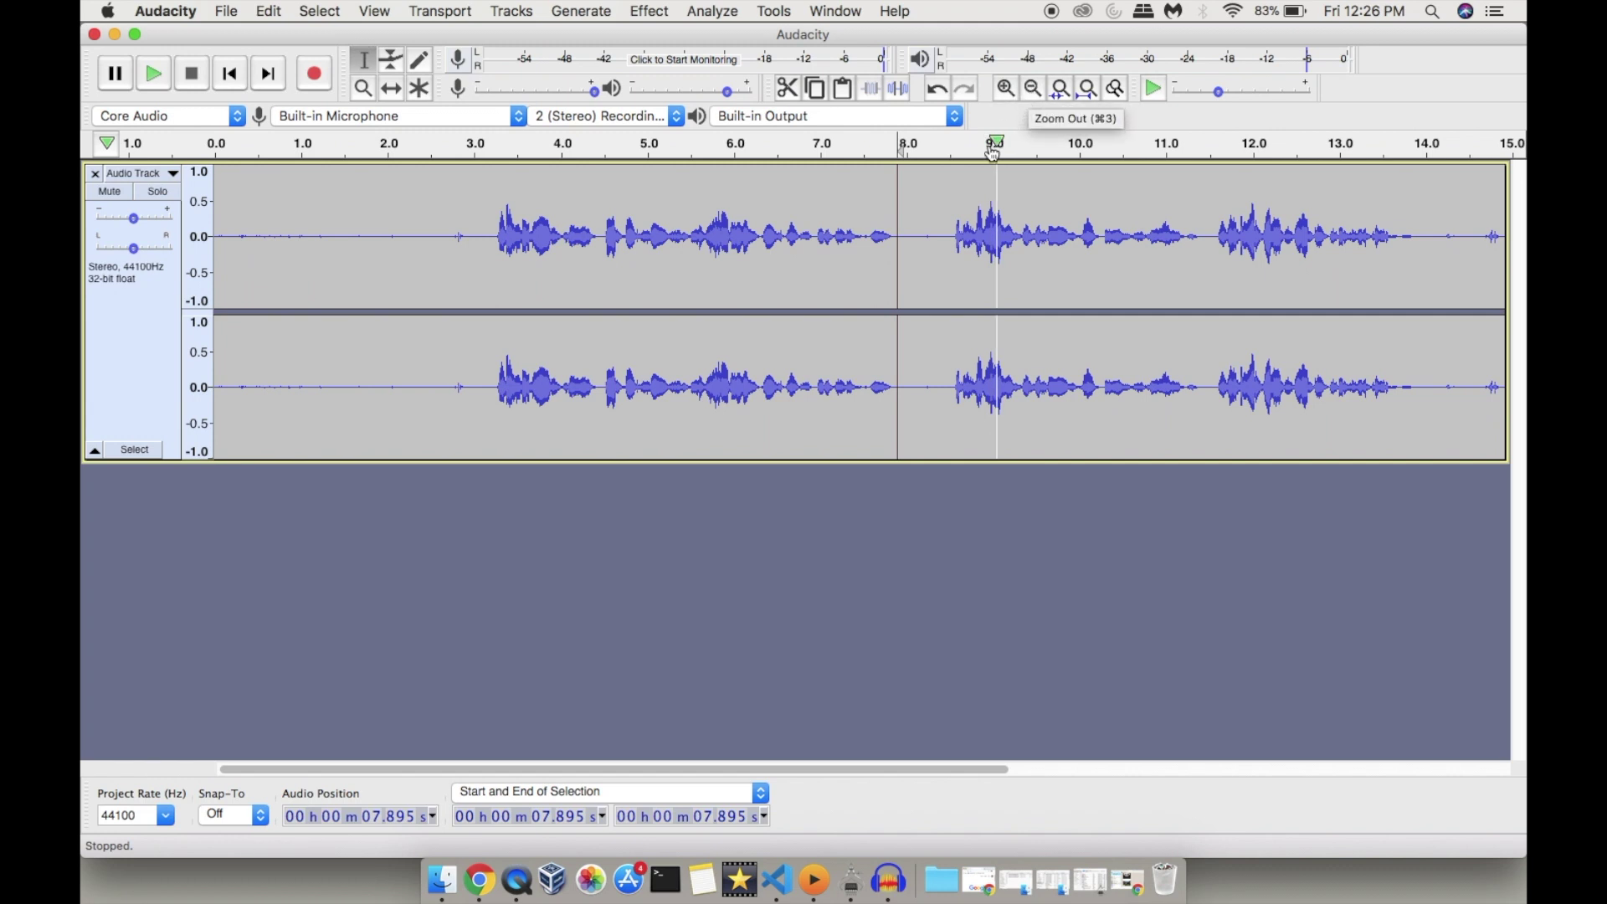
Examine the waveform around the pause at about 8.3 seconds at closer and wider zooms, ending with the whole project fitted to the window.
left_click(926, 223)
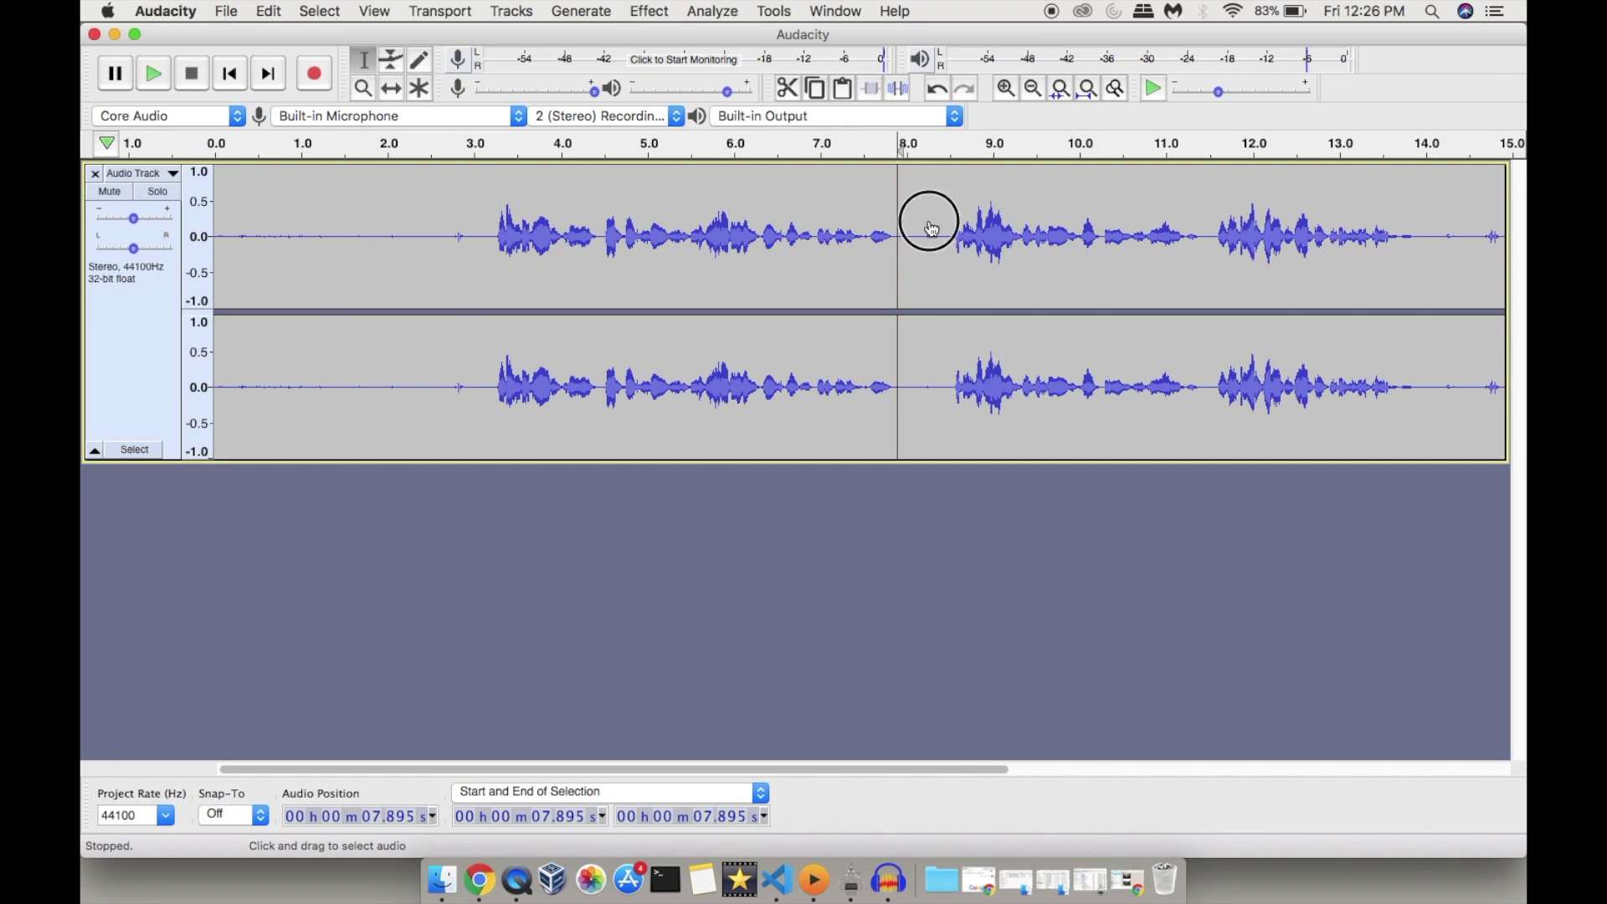
left_click(1032, 89)
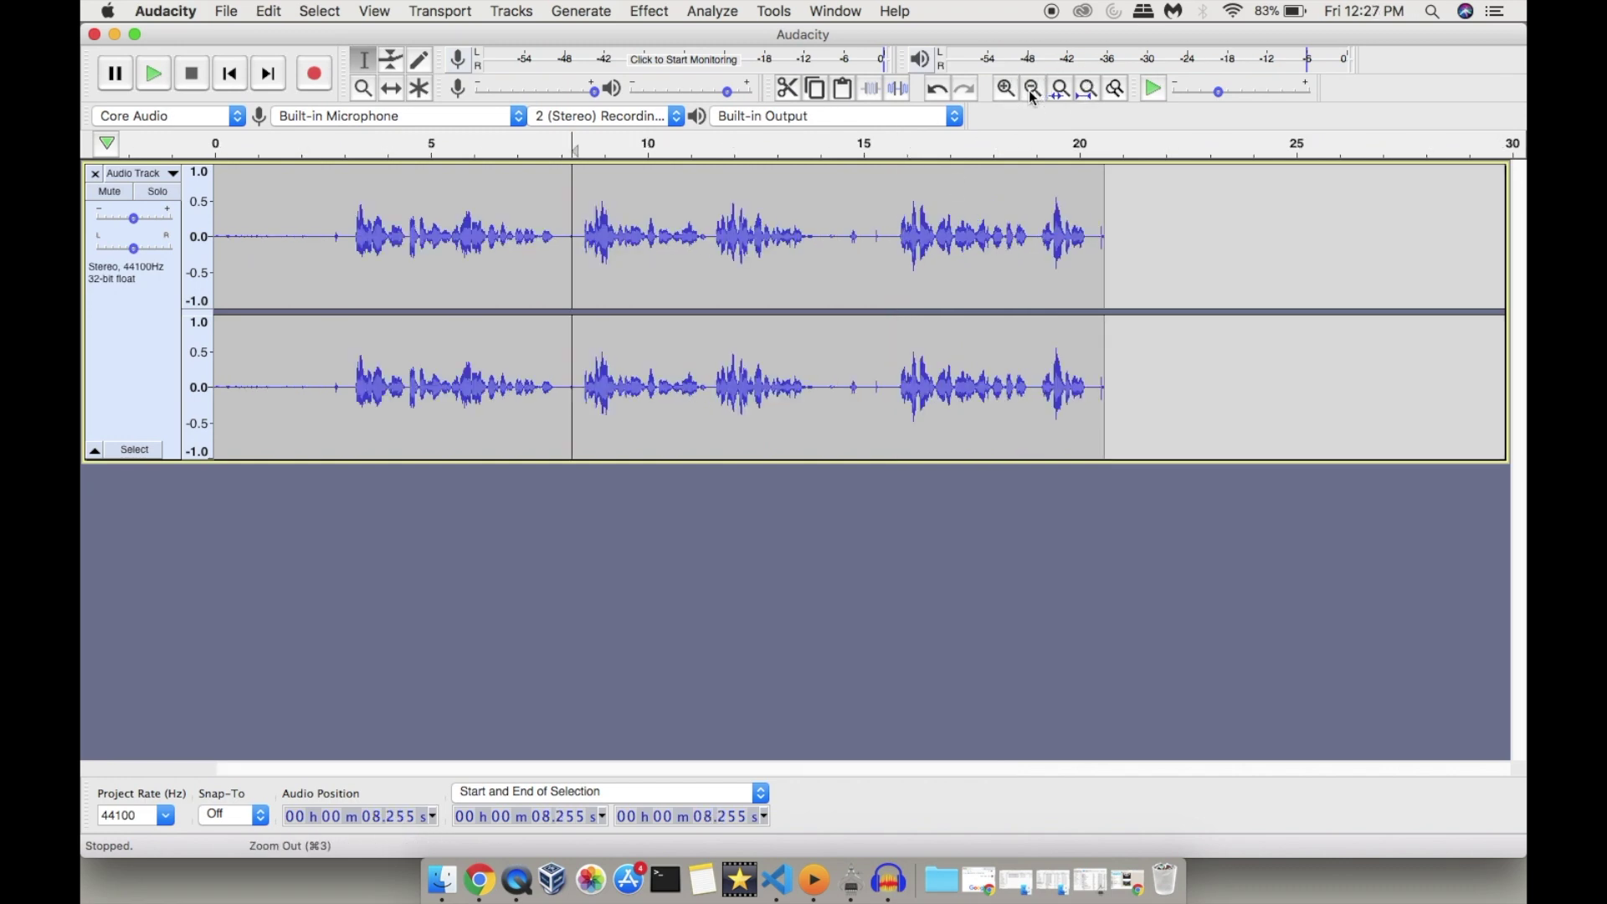
left_click(1007, 88)
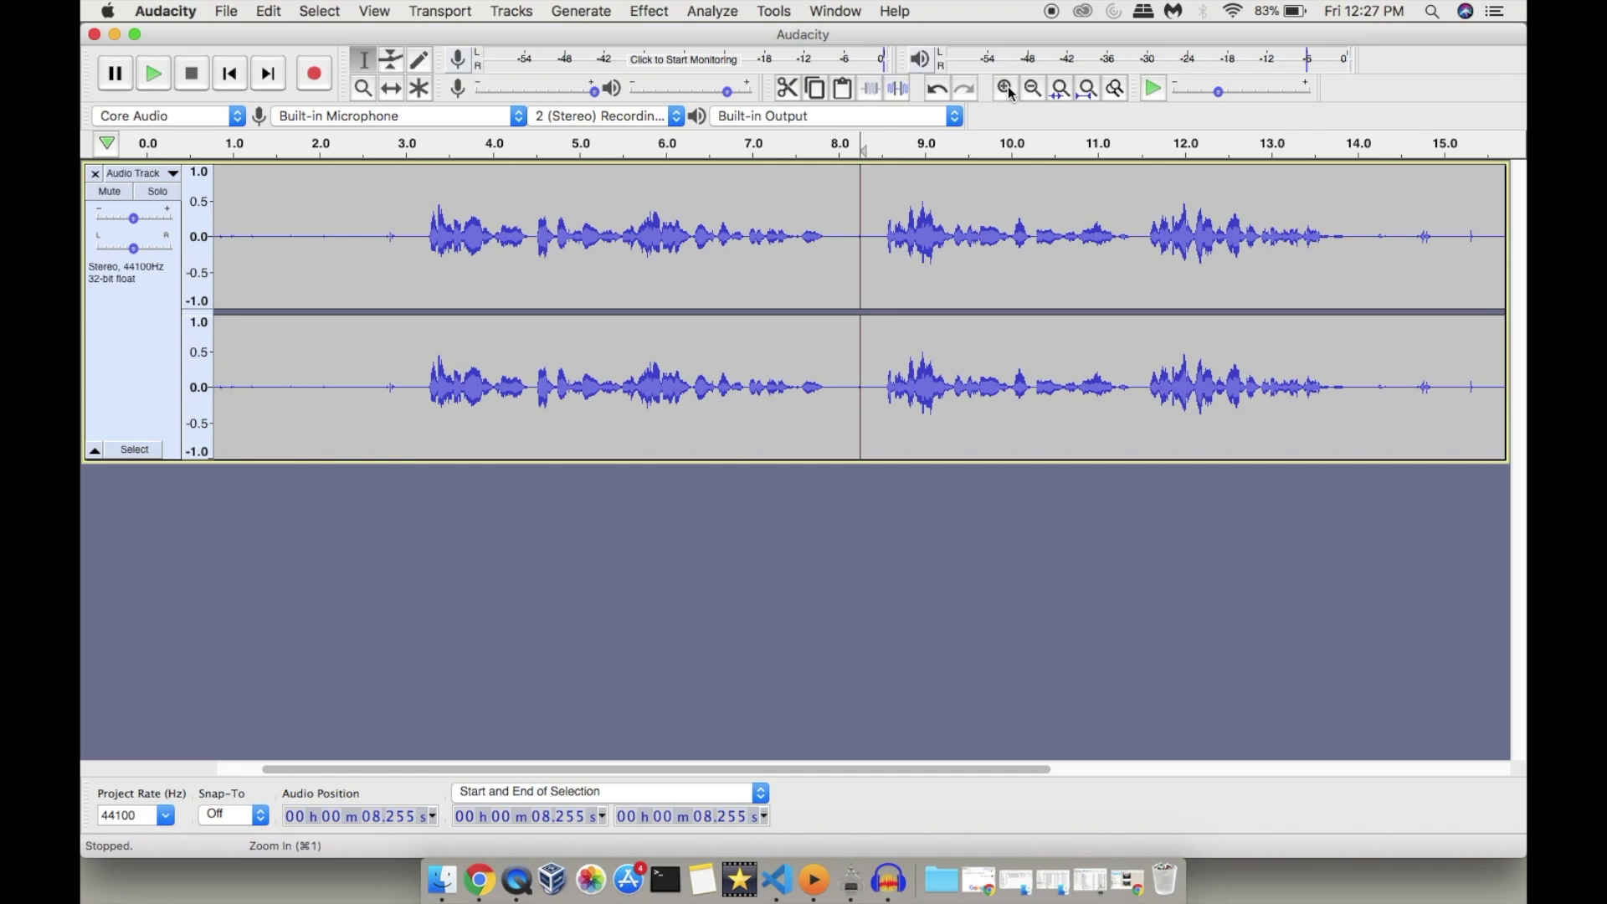
left_click(1007, 89)
left_click(1006, 89)
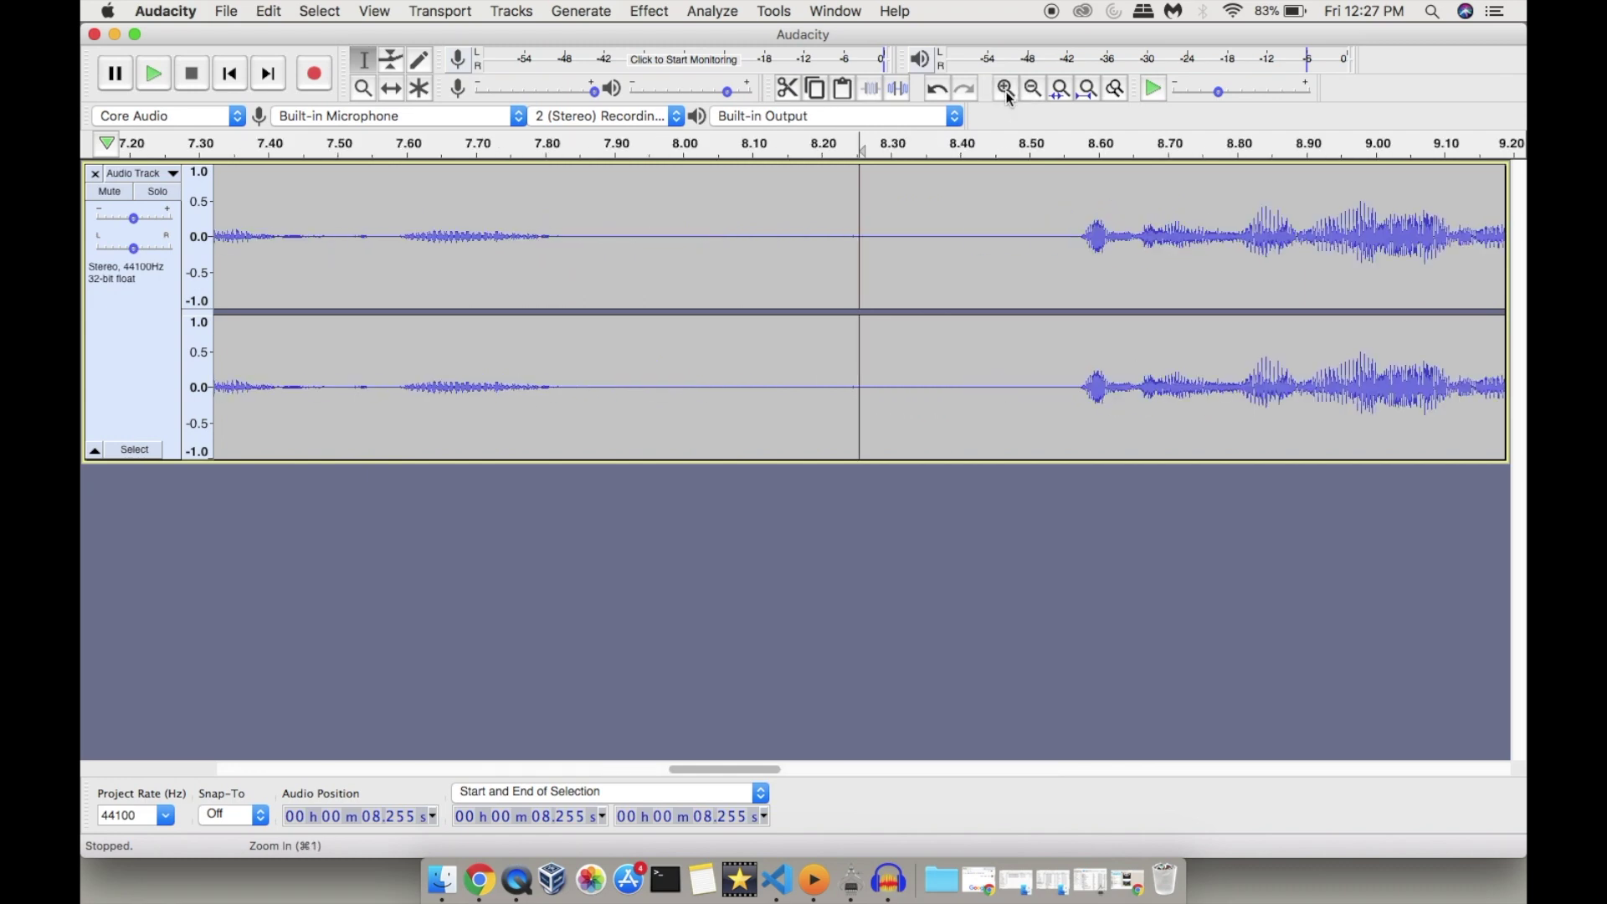
left_click(1033, 89)
left_click(1033, 88)
left_click(1033, 88)
left_click(1033, 89)
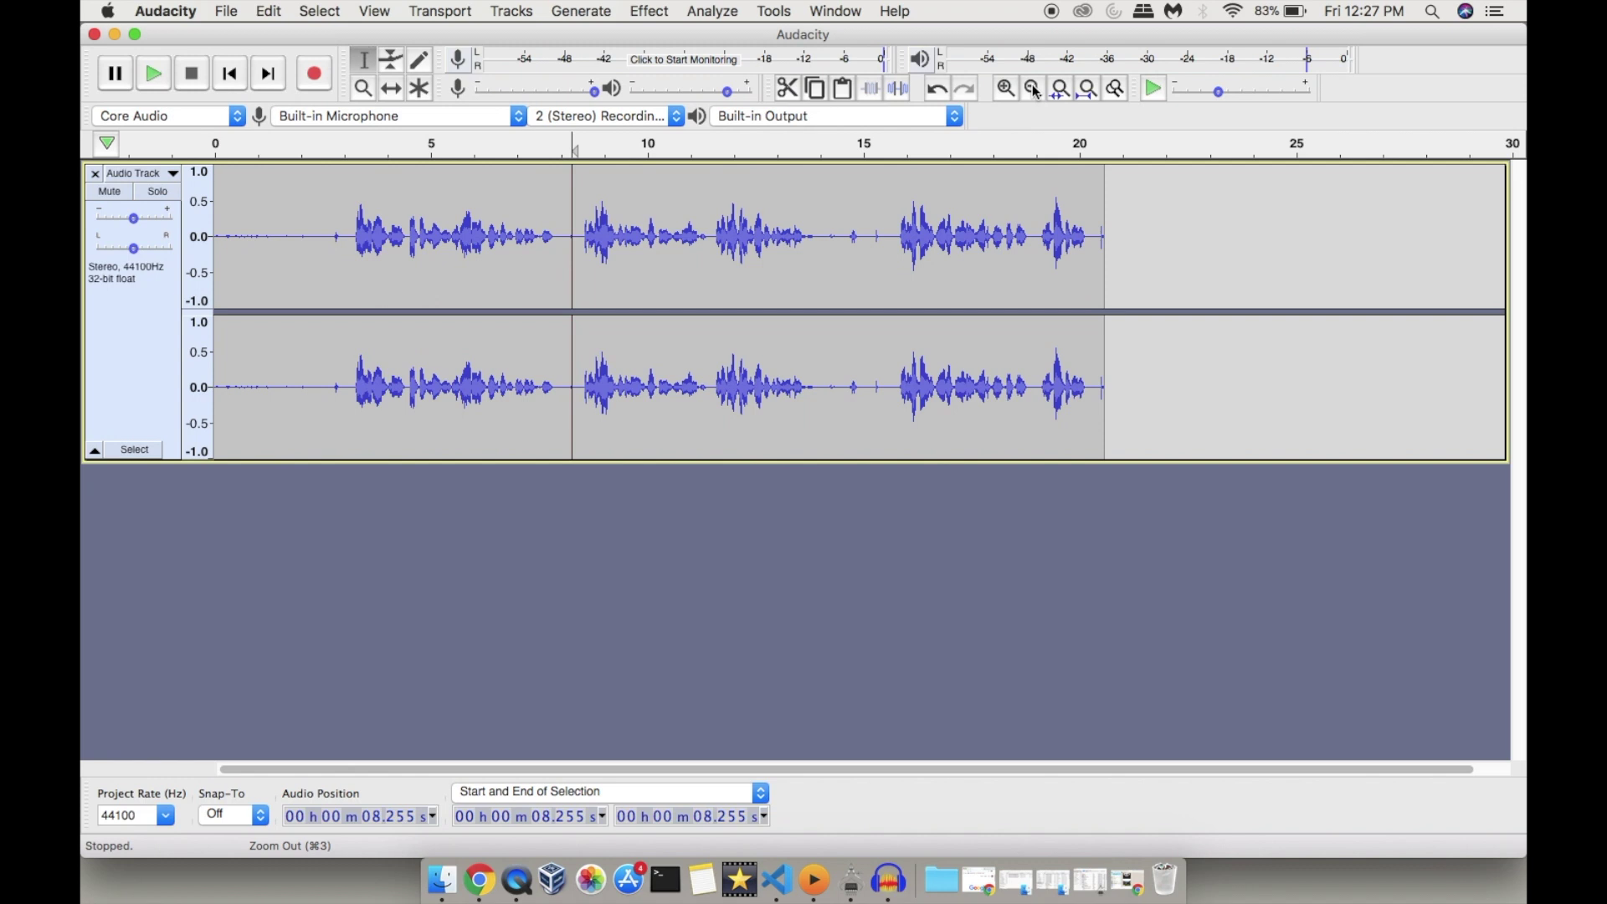
left_click(1090, 96)
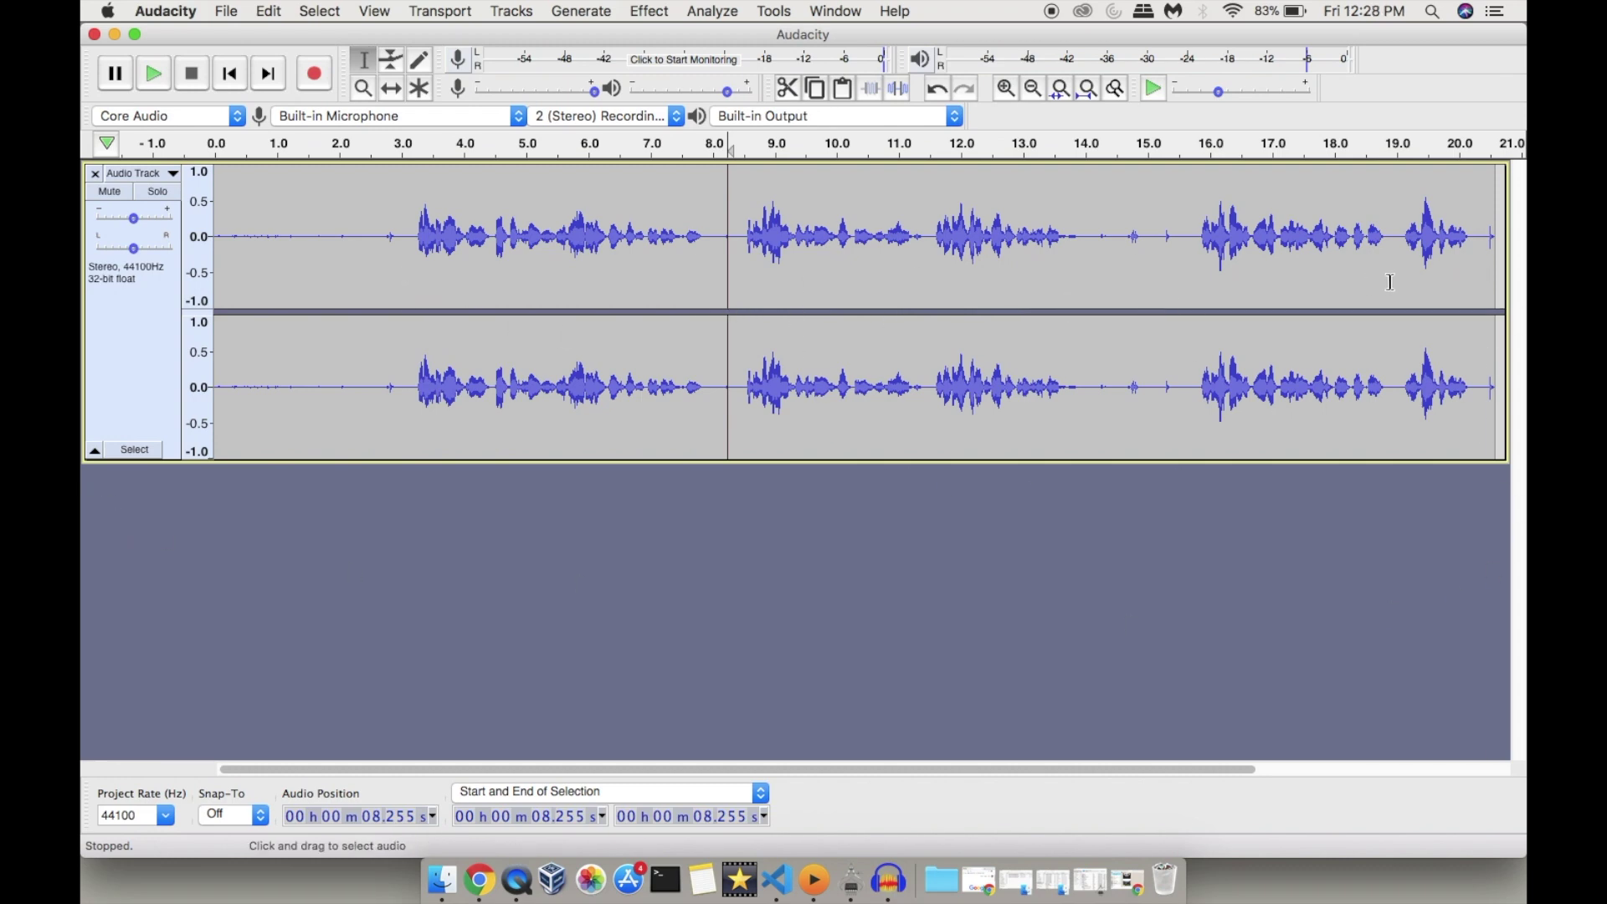
Select the first spoken phrase from about 3.1 to 8.0 seconds and view it fitted to the window width before refitting the whole project.
left_click_drag(1483, 263, 393, 253)
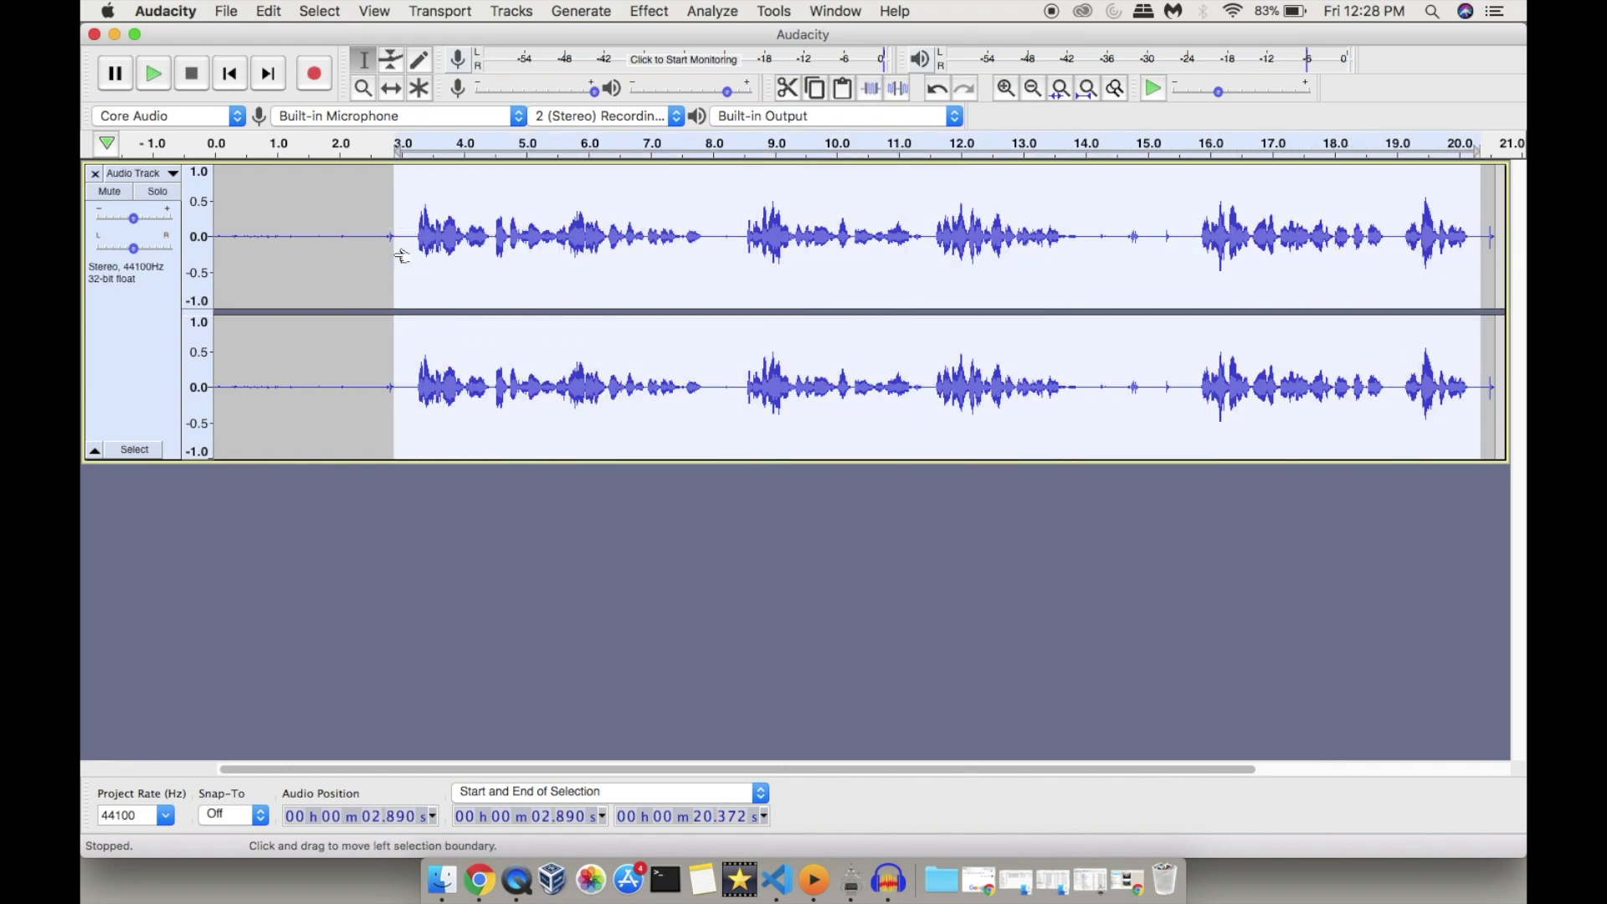
left_click(405, 255)
left_click_drag(402, 255, 709, 272)
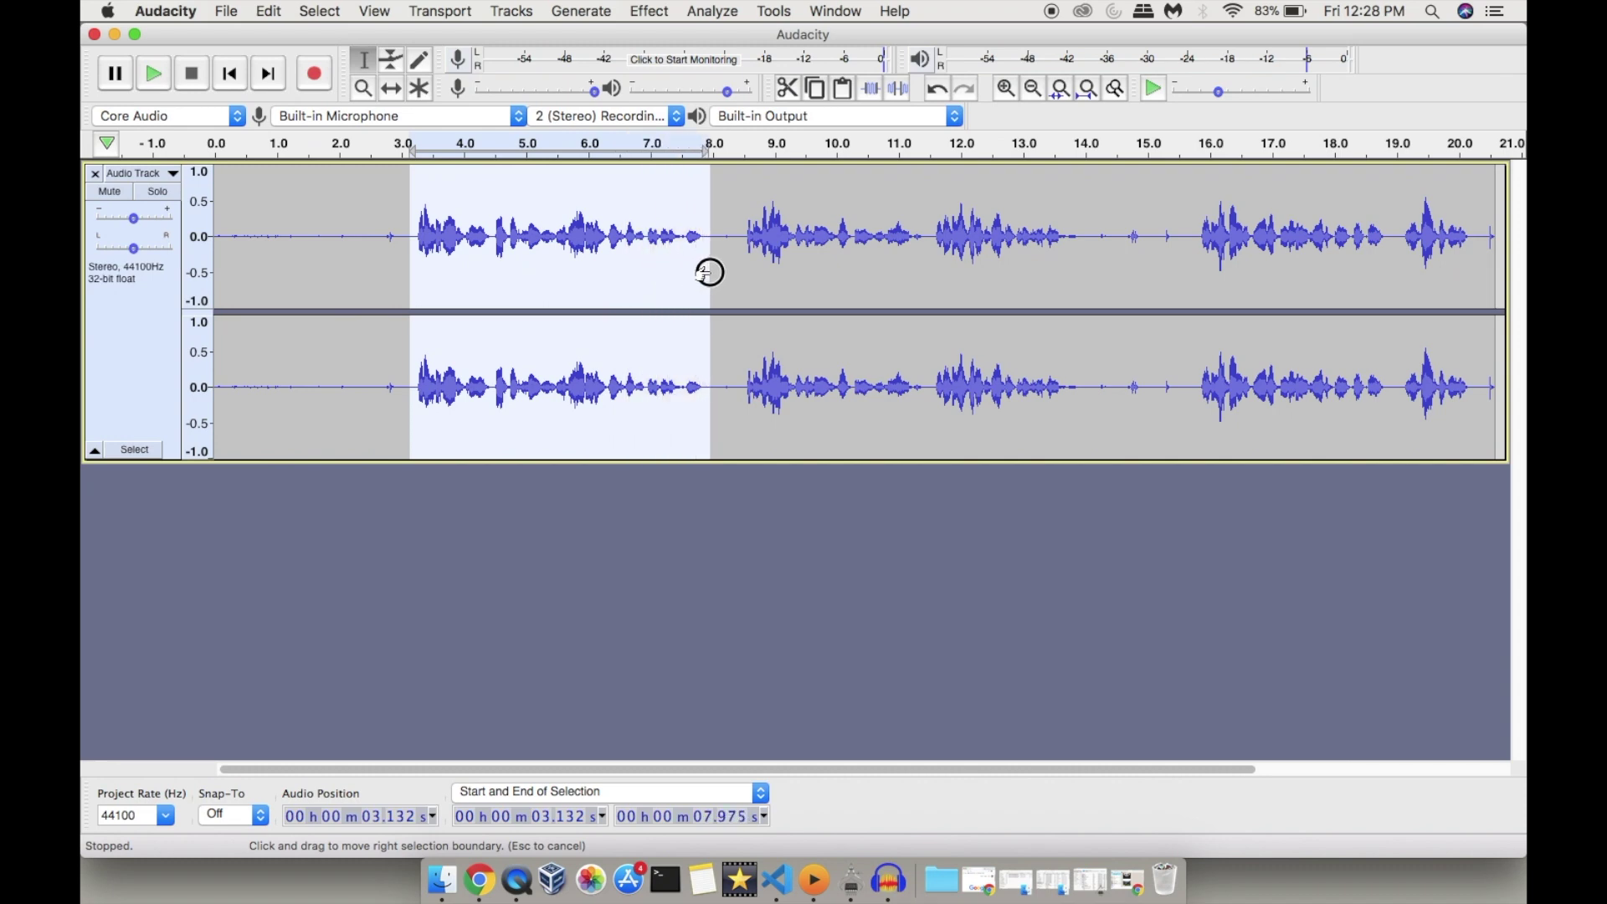
left_click_drag(709, 272, 709, 272)
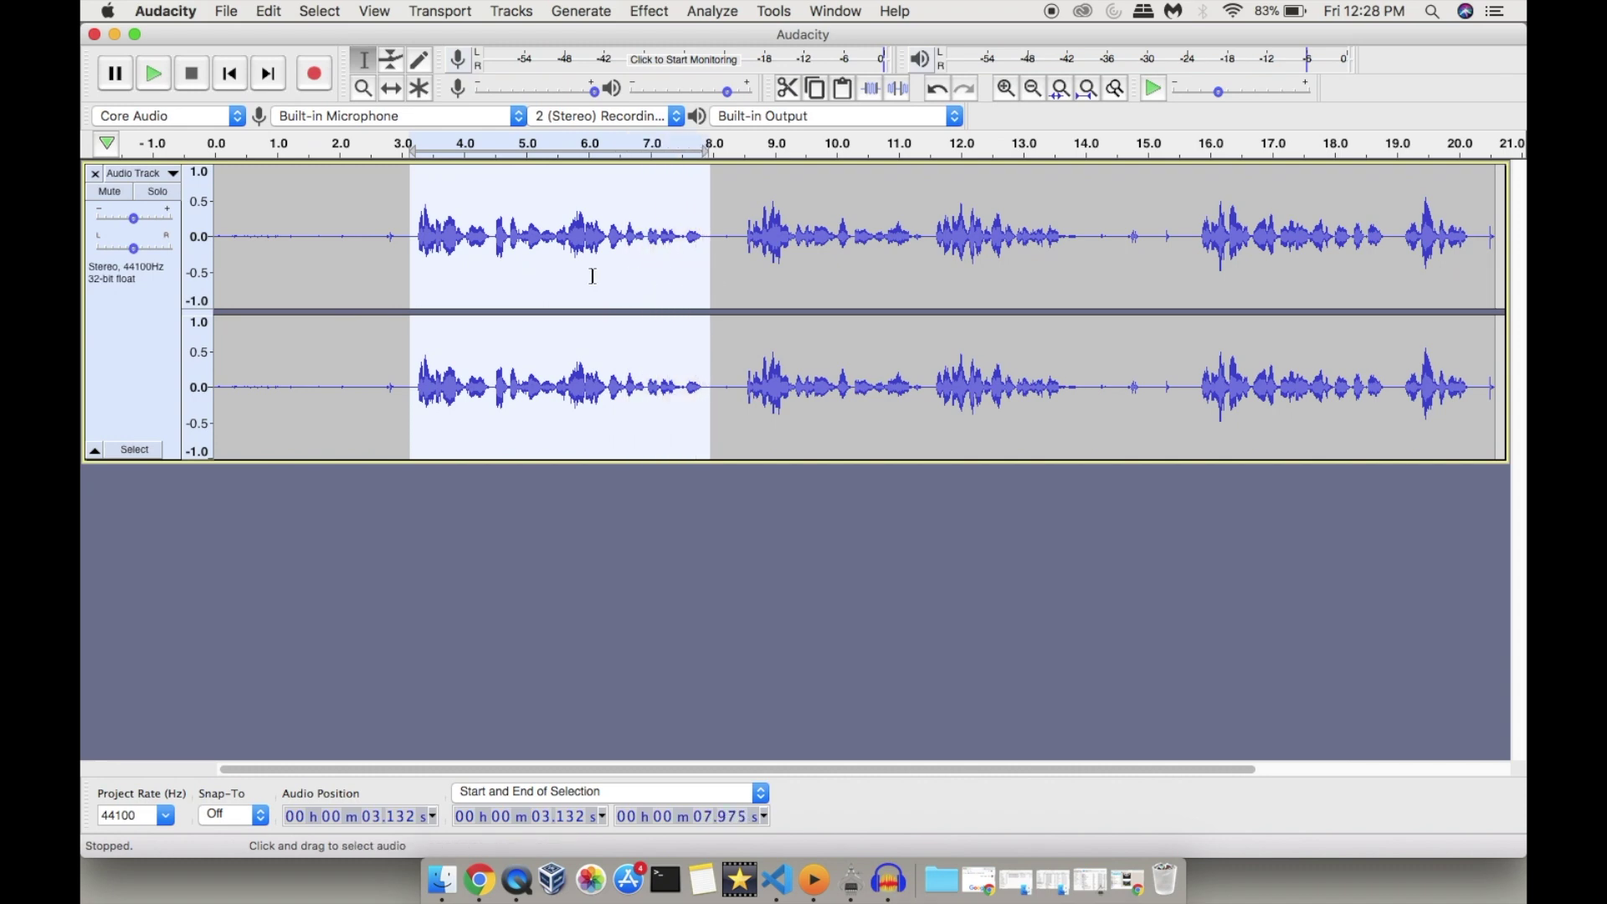
left_click(1061, 90)
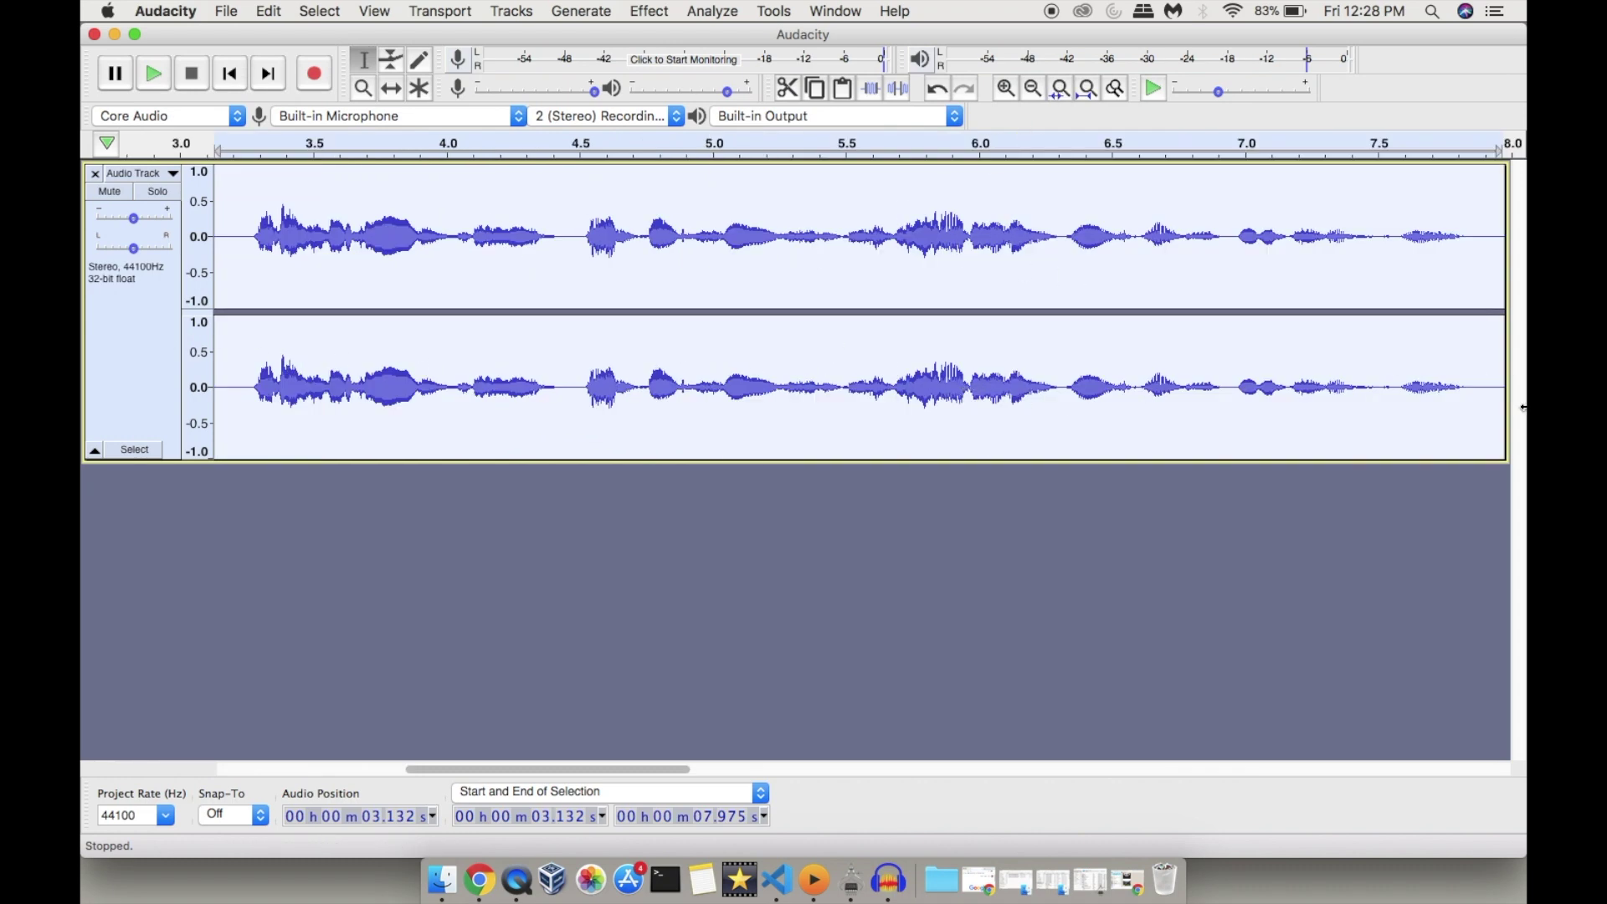
left_click(1088, 92)
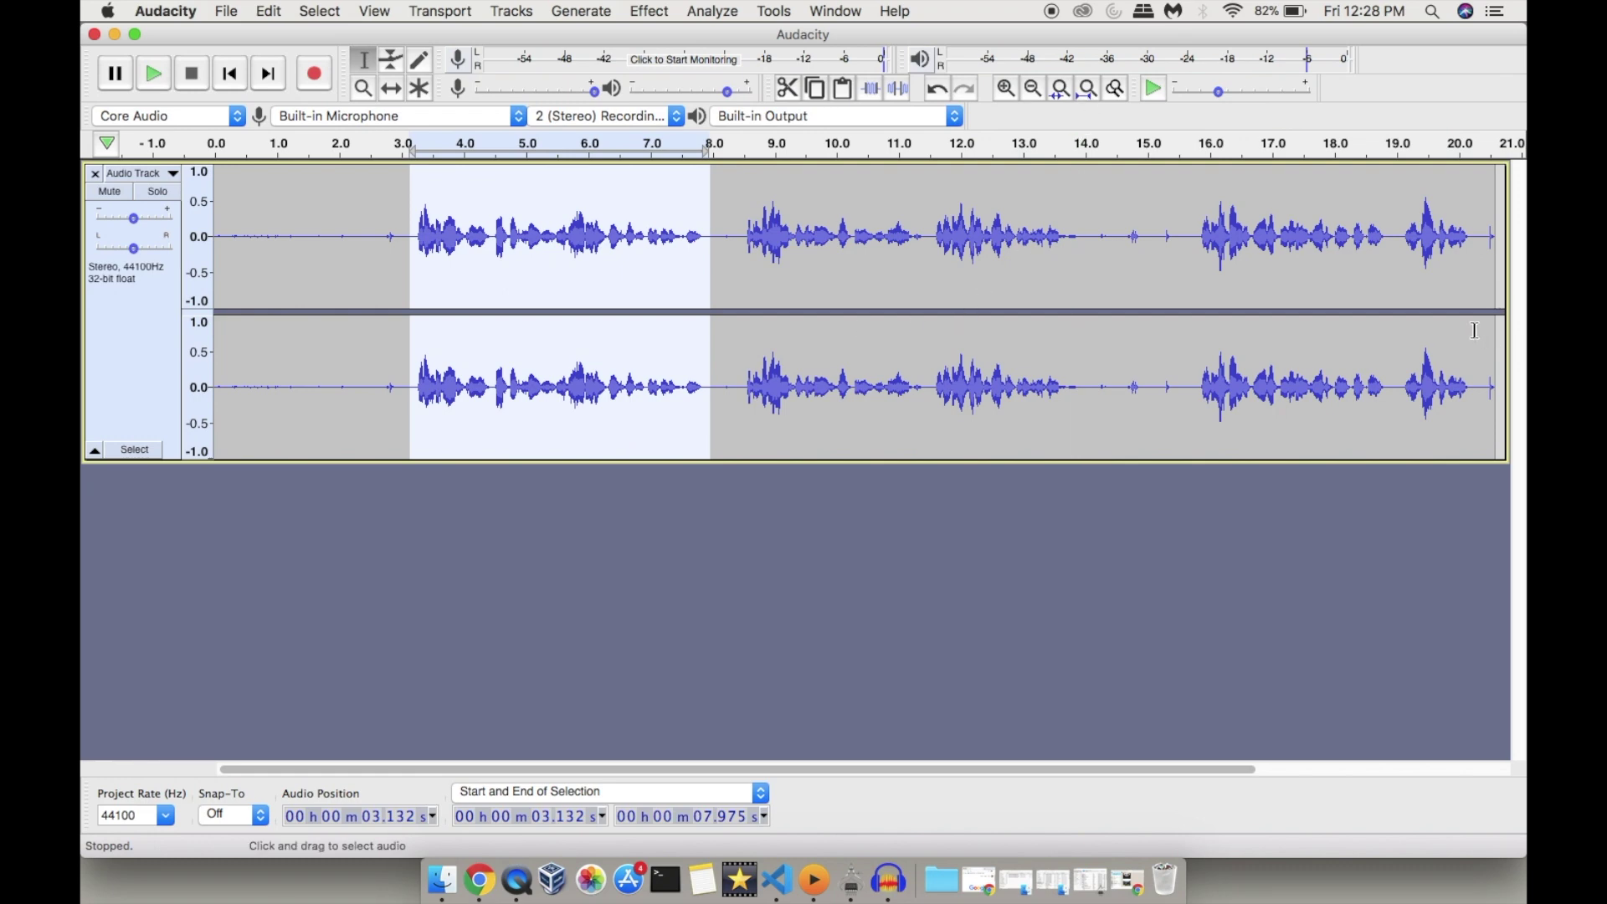
Try silencing the pause from about 14.2 to 15.7 seconds, undo it, and cut that section out of the recording instead.
left_click(1056, 288)
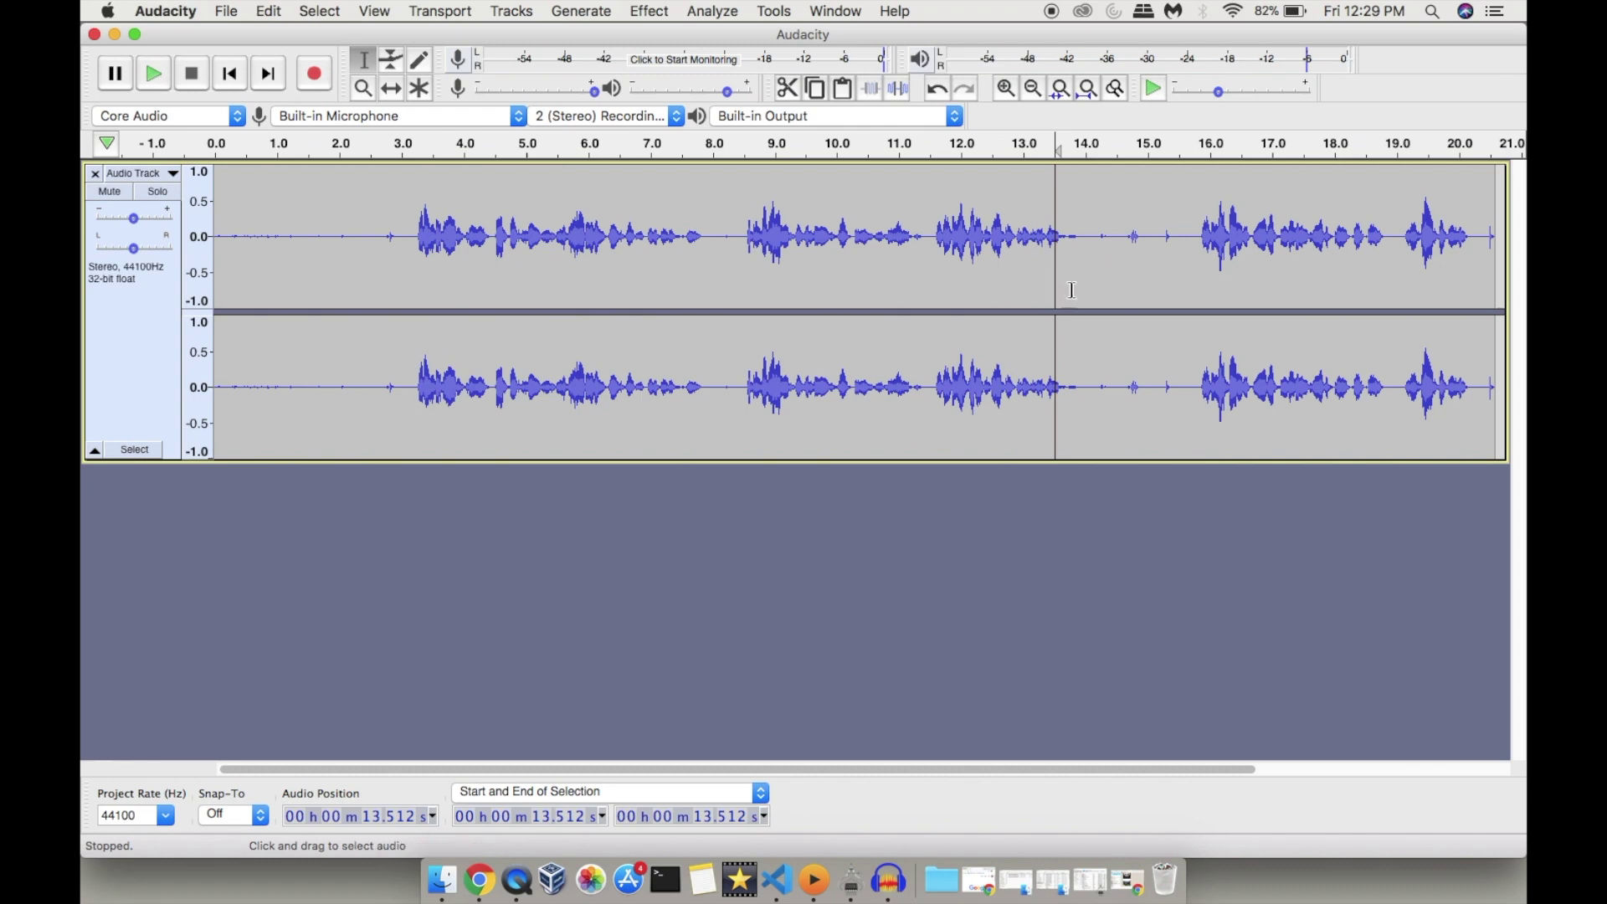
left_click_drag(1099, 284, 1190, 280)
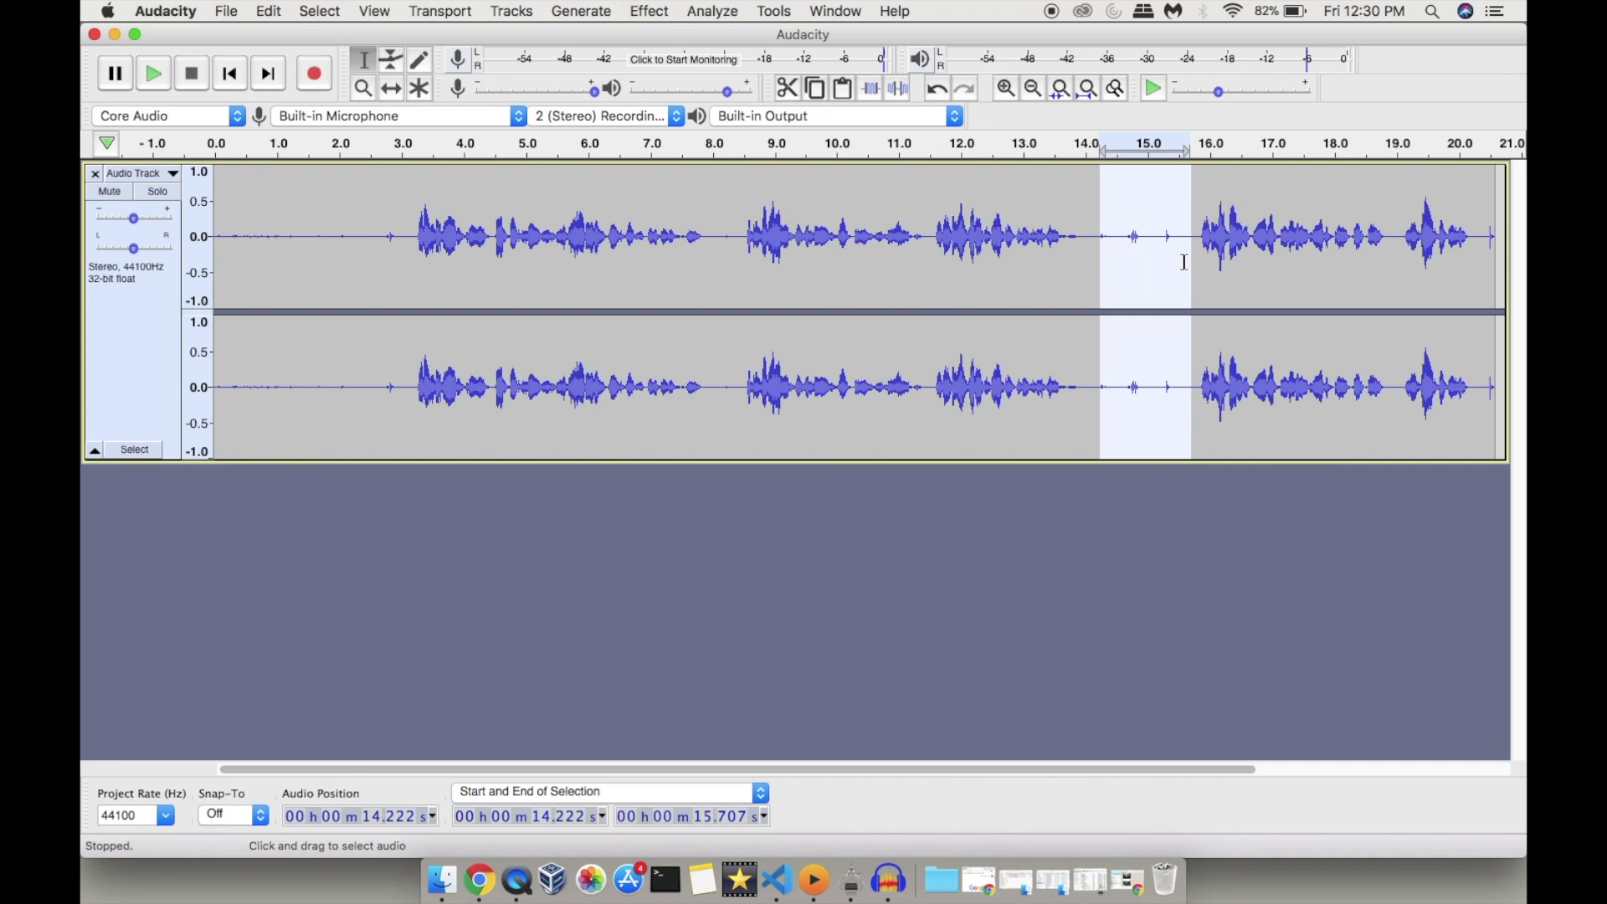
left_click(900, 92)
key("super+z")
left_click(270, 12)
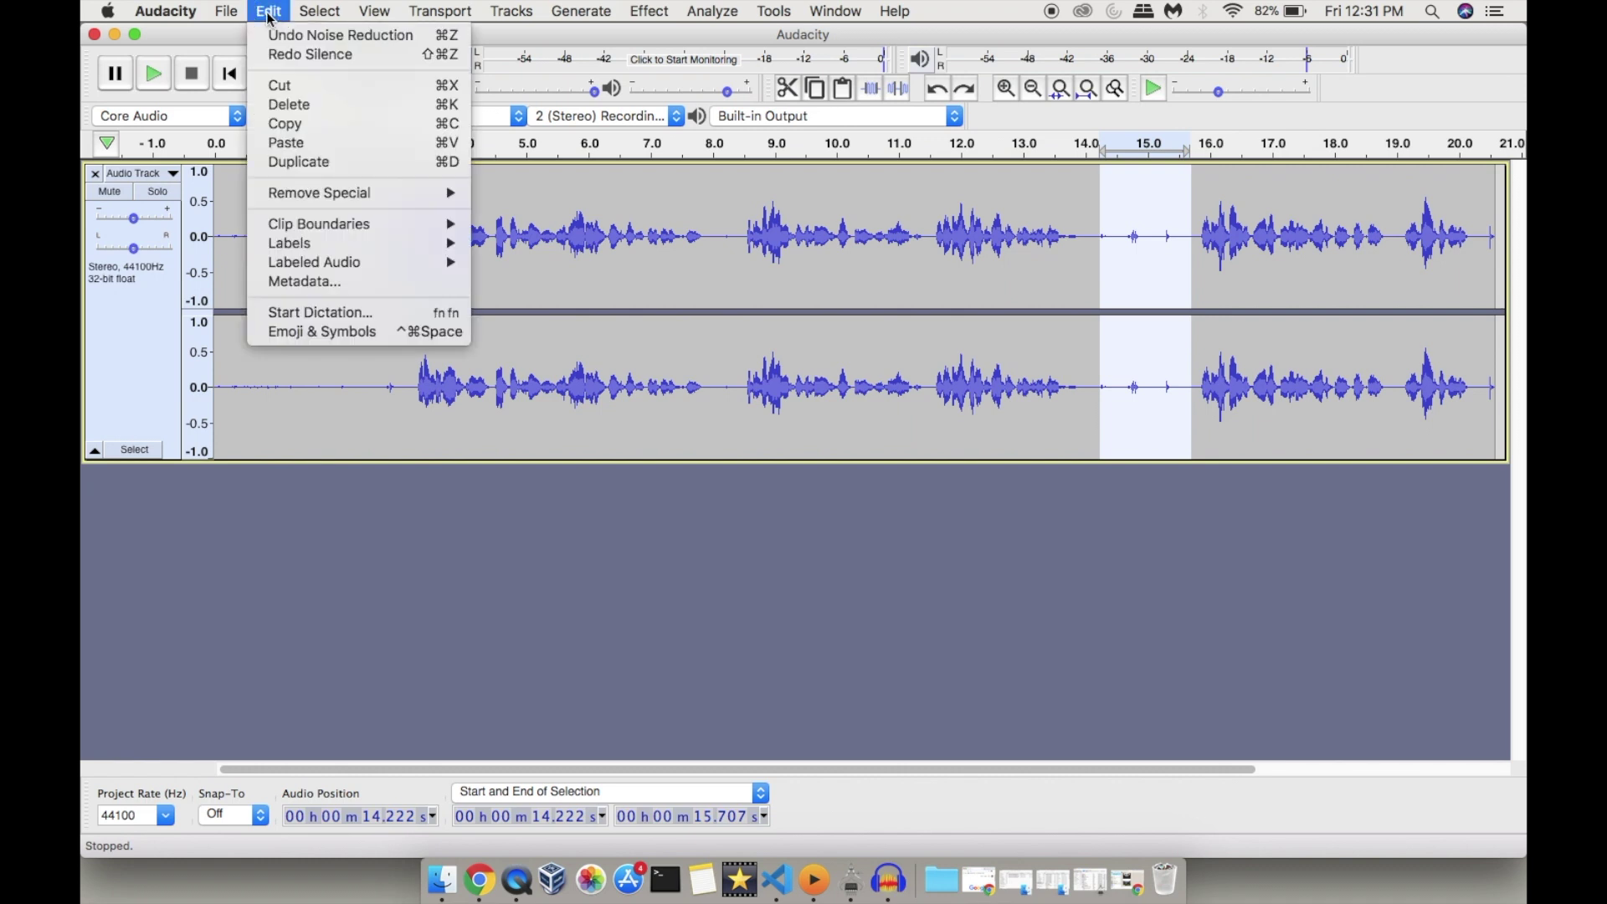
left_click(288, 88)
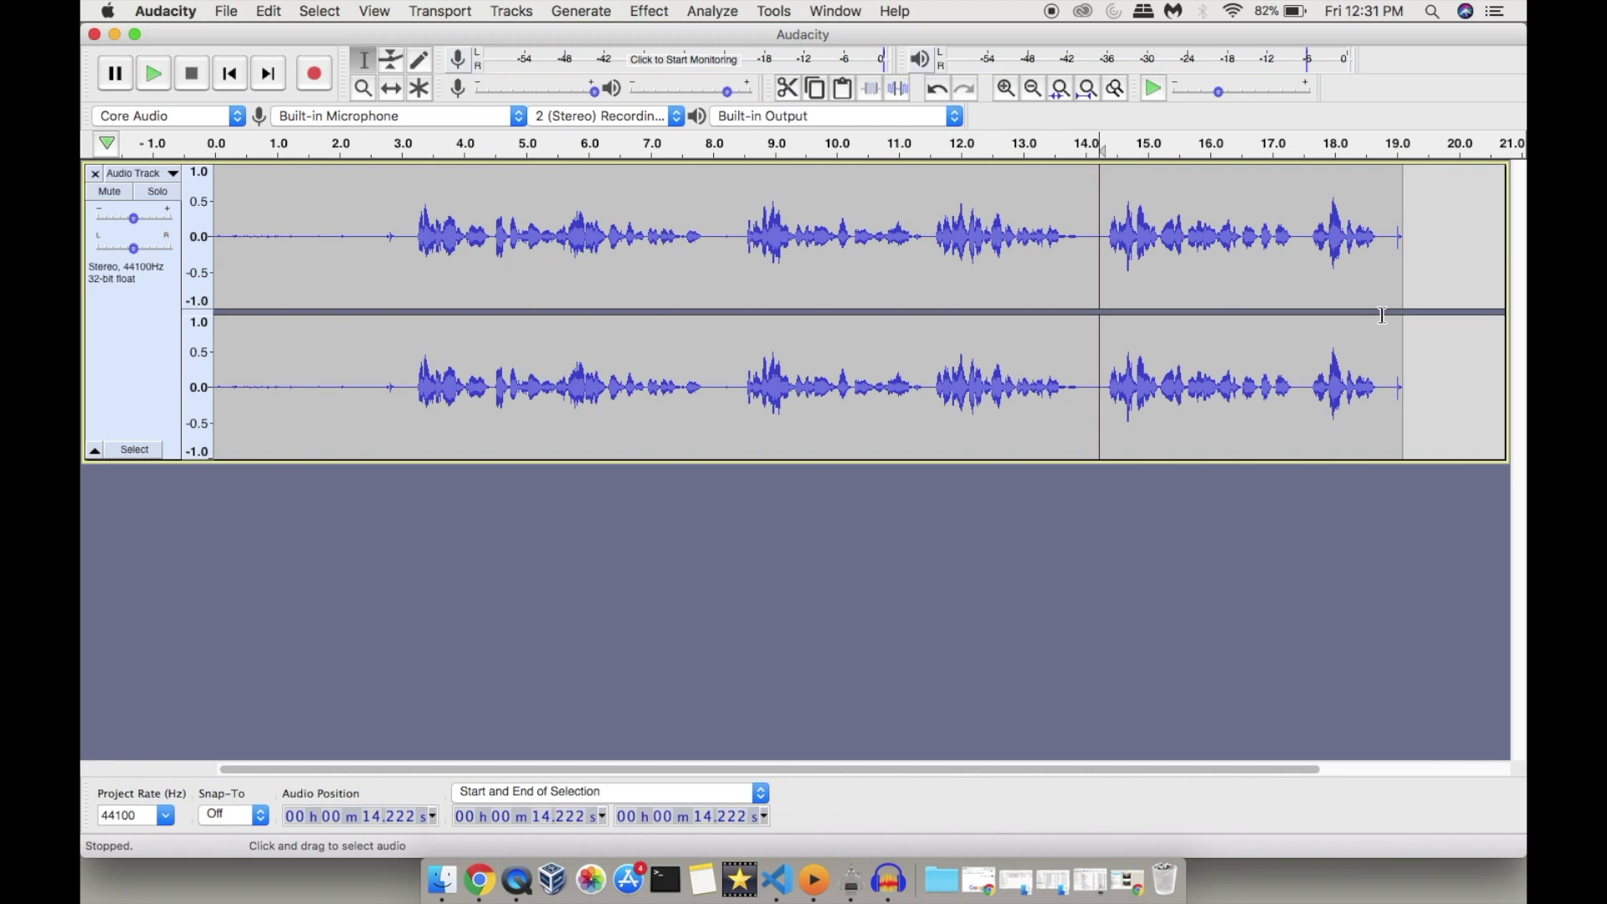
Delete the silent lead-in from the start of the recording to about 3.0 seconds.
left_click_drag(399, 269, 199, 279)
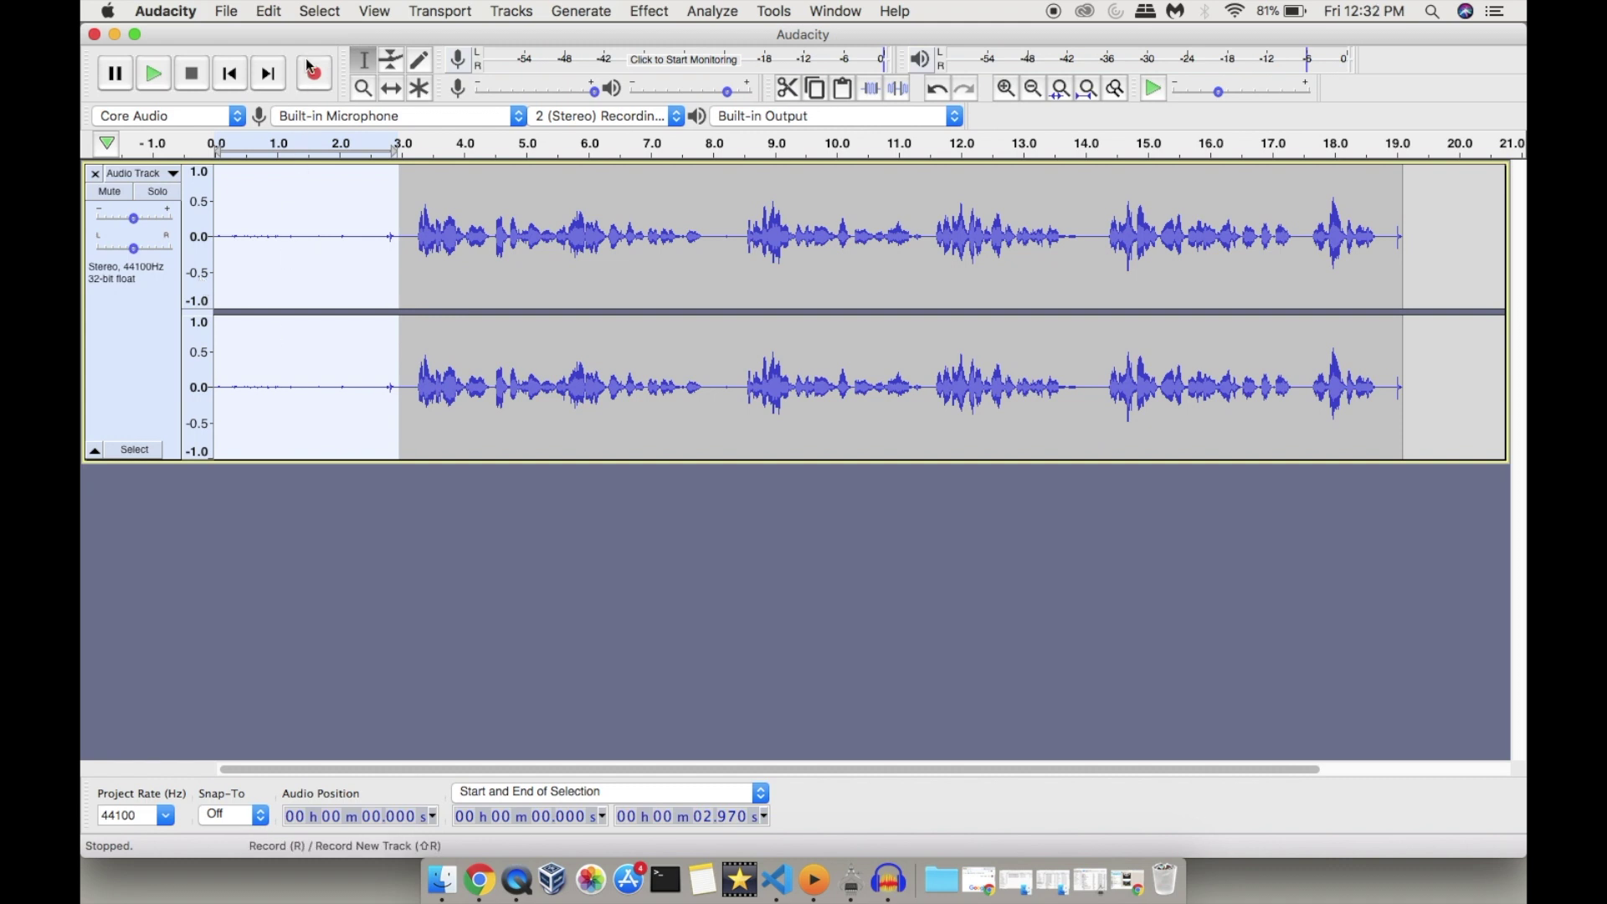
left_click(280, 18)
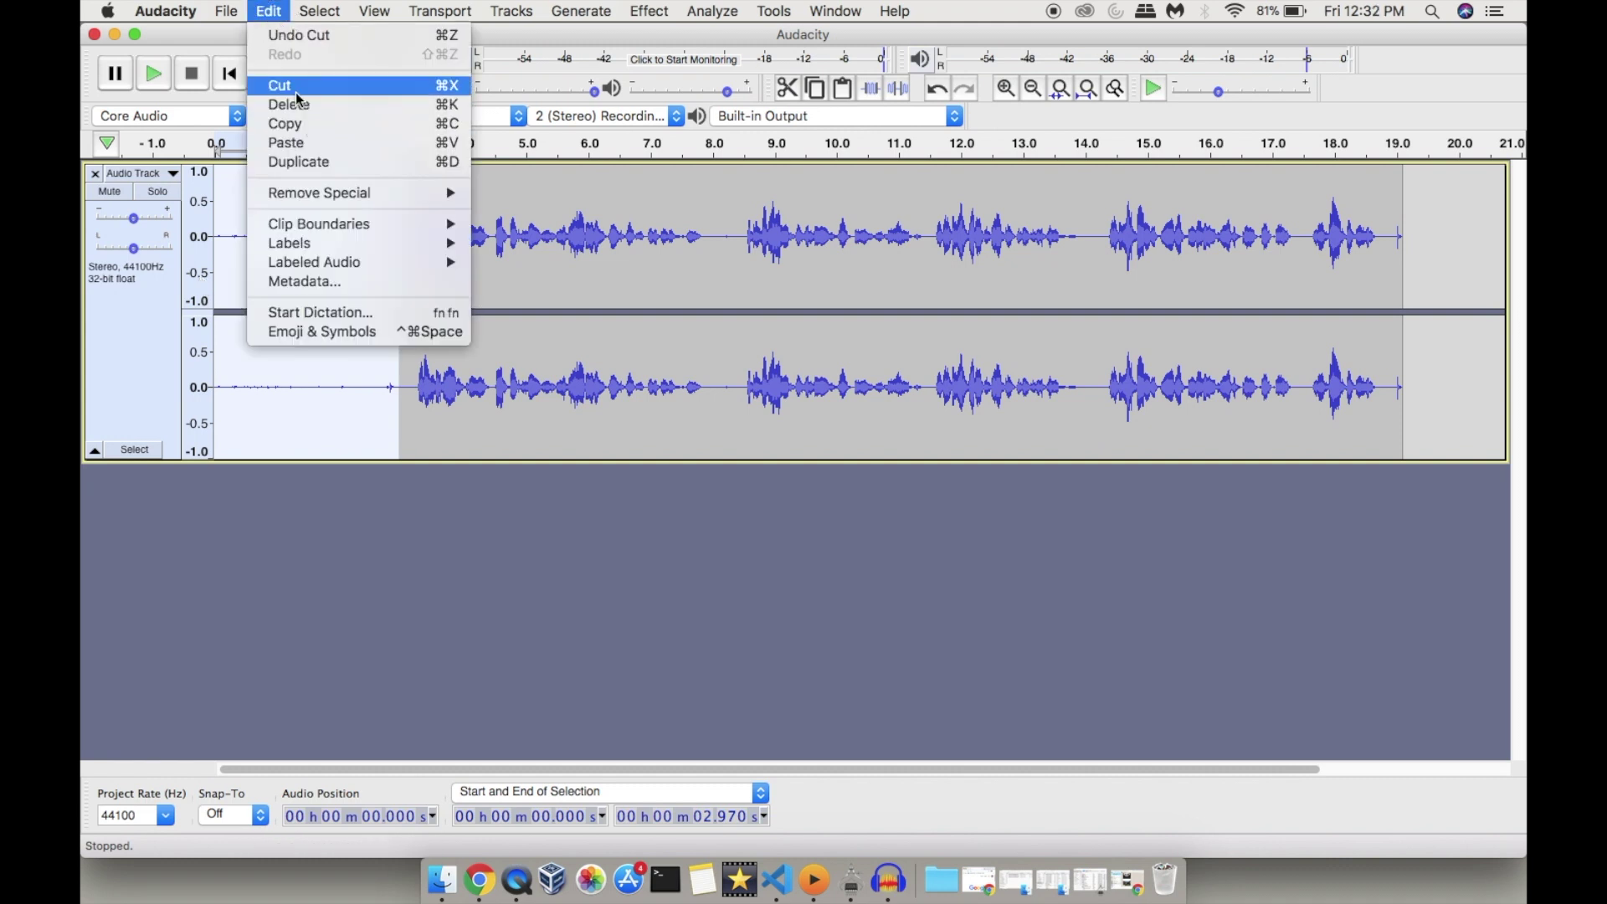
left_click(300, 106)
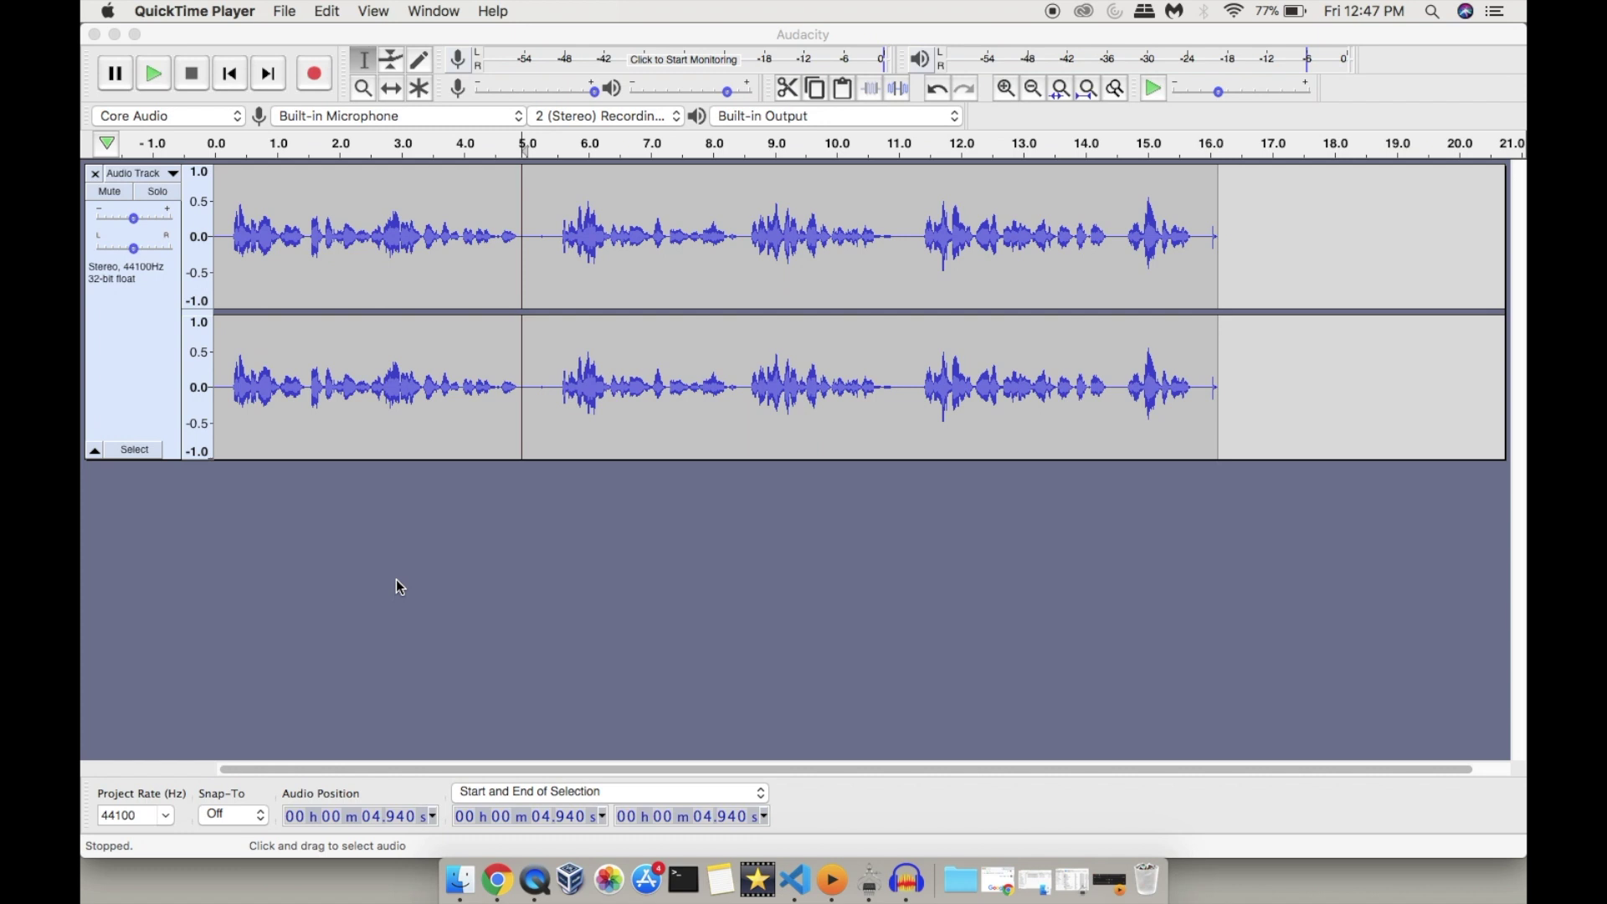
Save the project to the Desktop as an Audacity project named Recording.
left_click(346, 530)
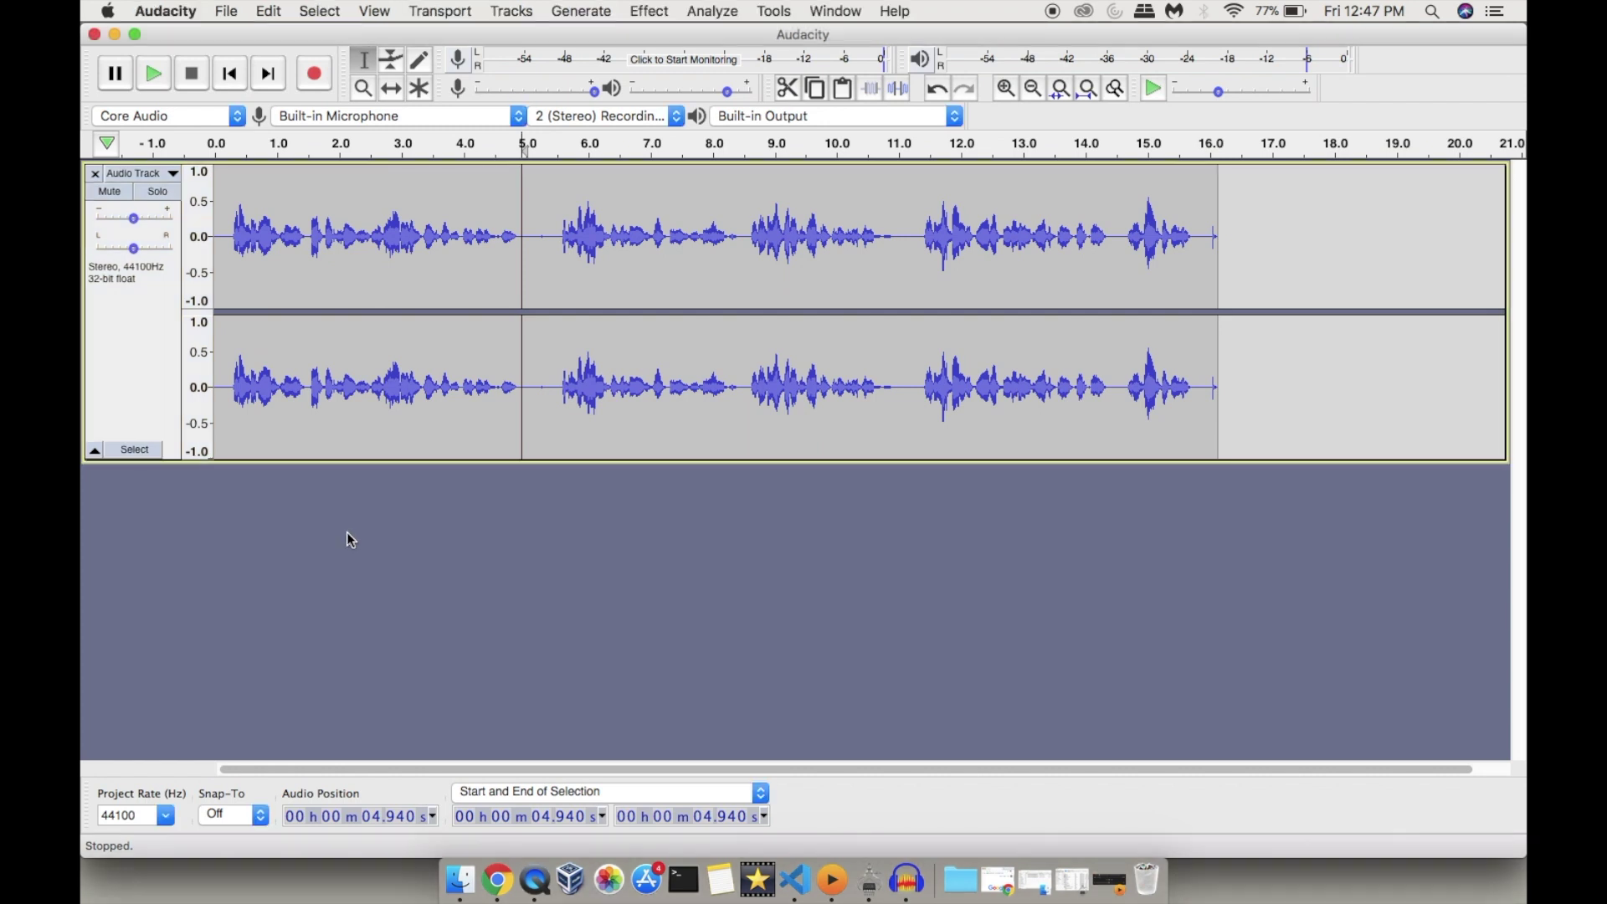
left_click(226, 13)
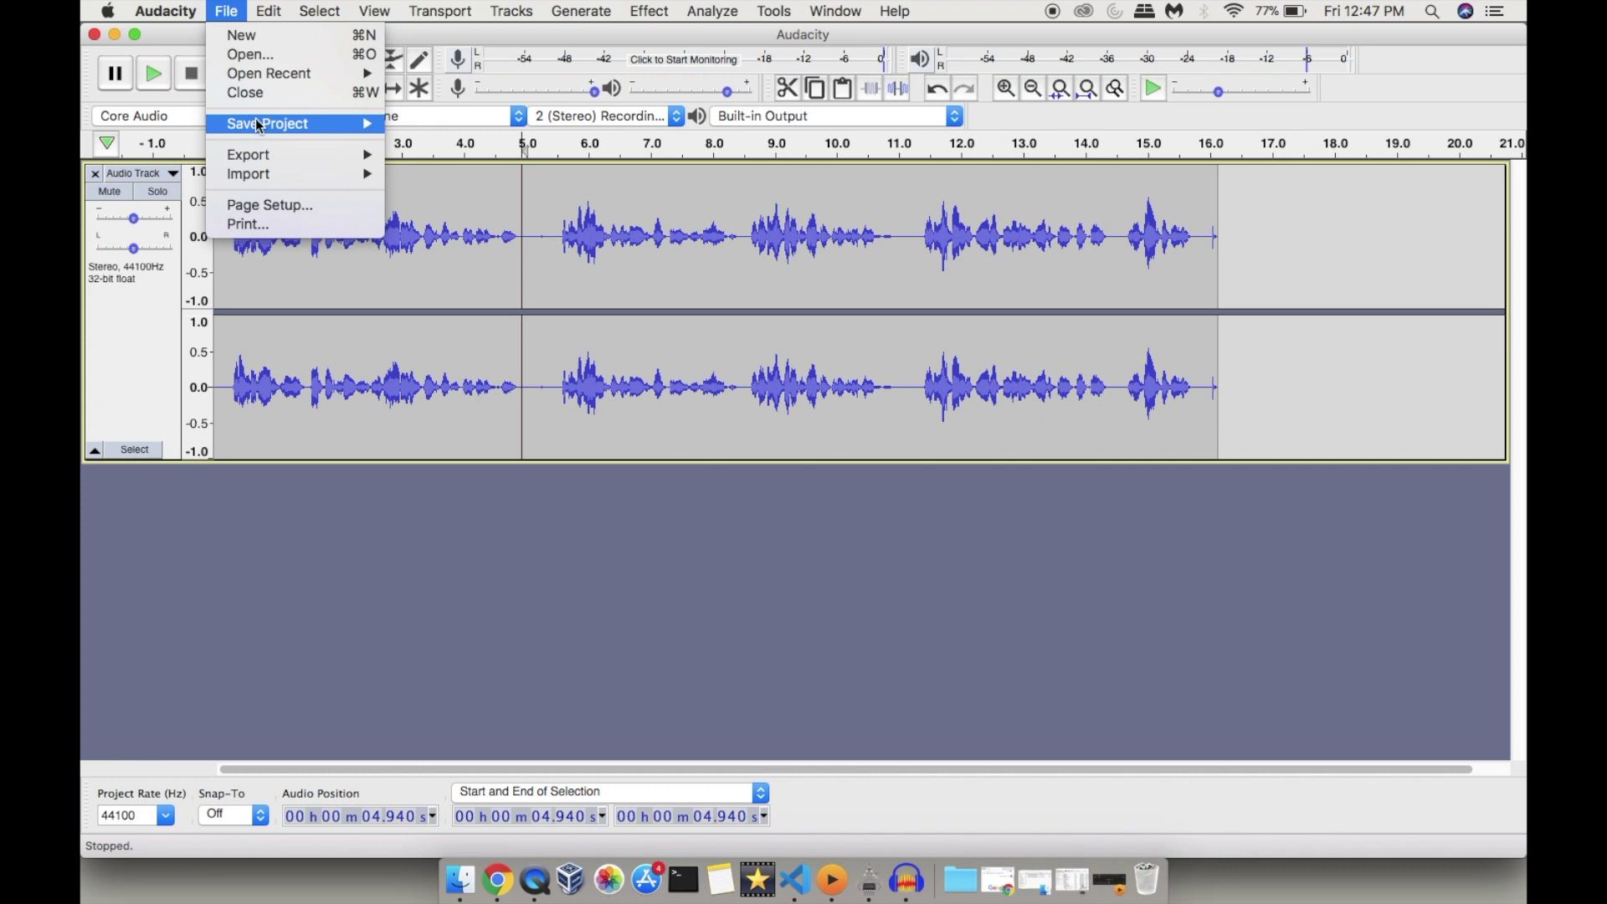
mouse_move(260, 125)
left_click(443, 130)
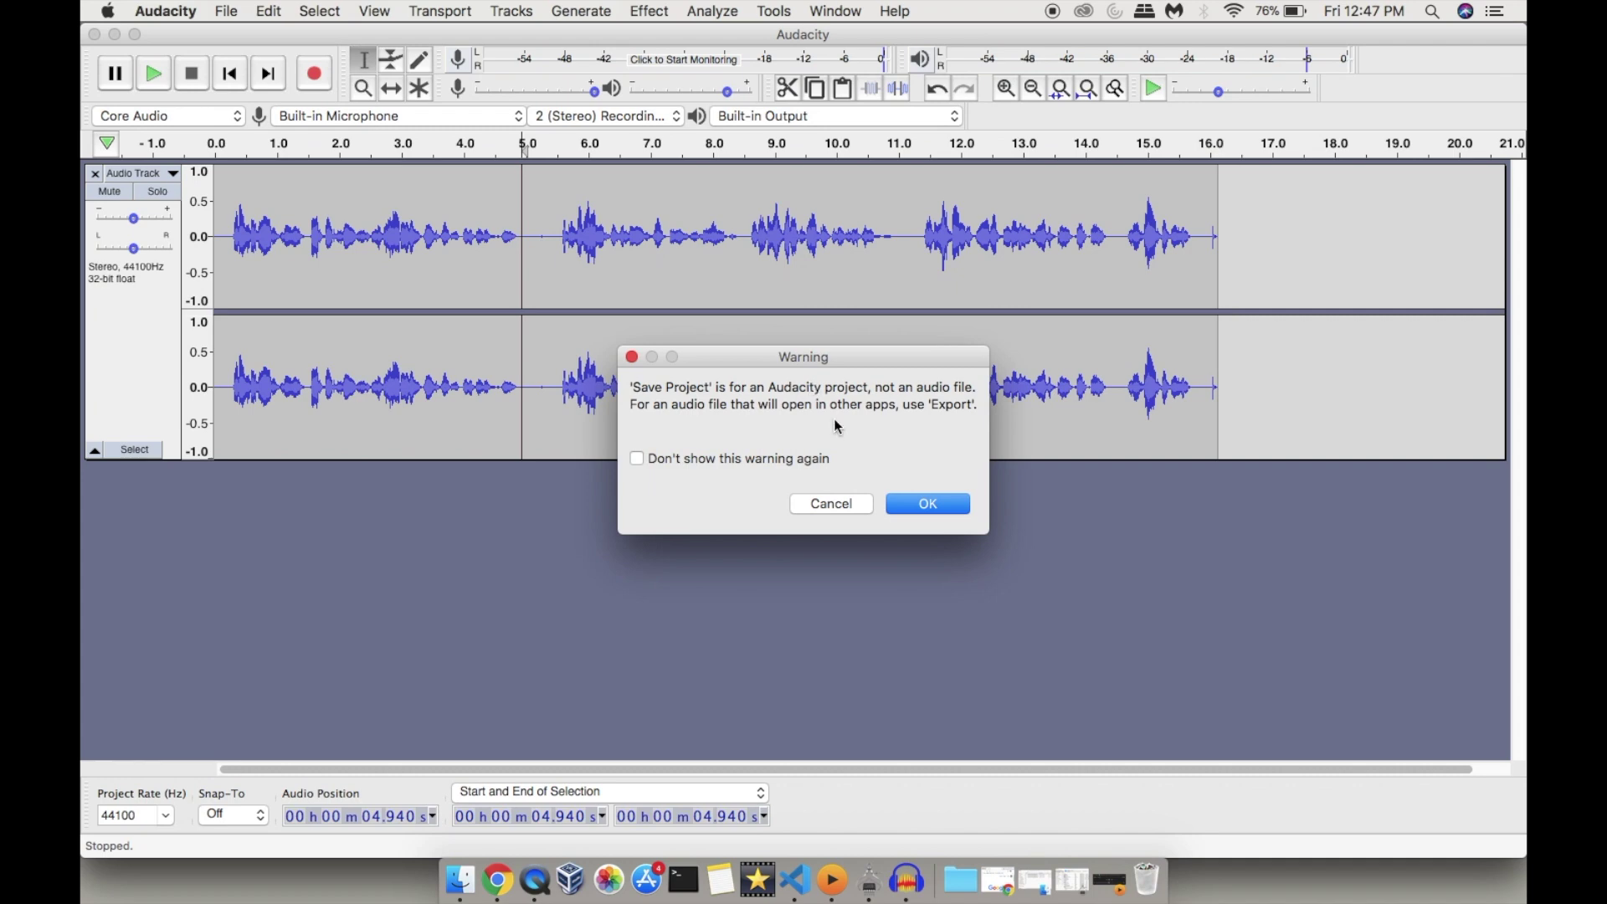
left_click(958, 510)
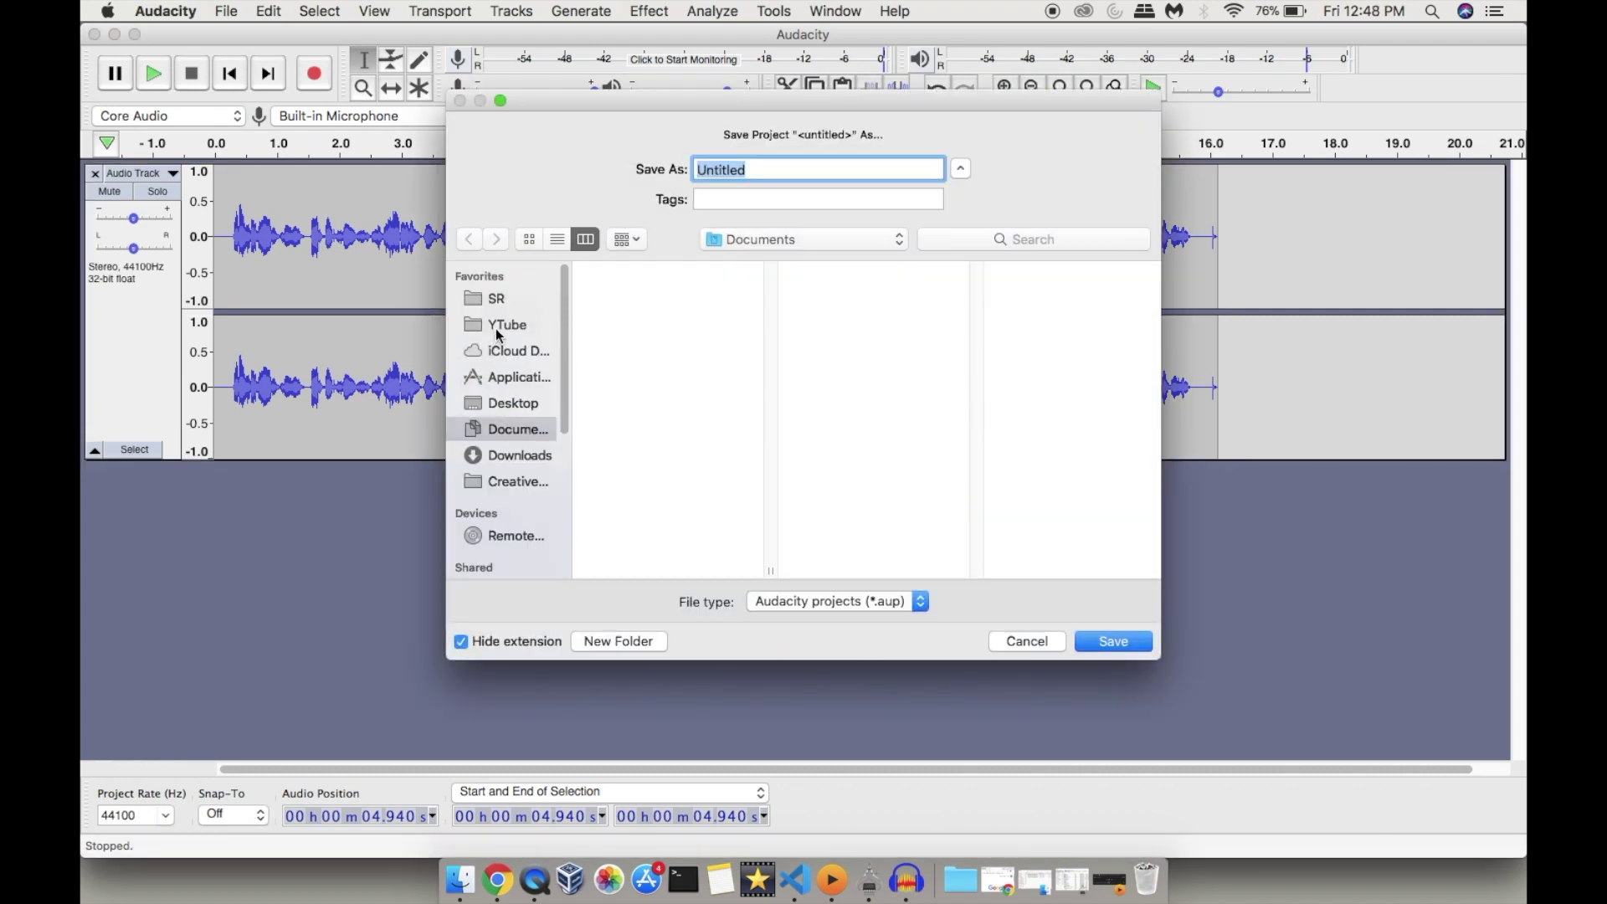
left_click(502, 325)
left_click(517, 403)
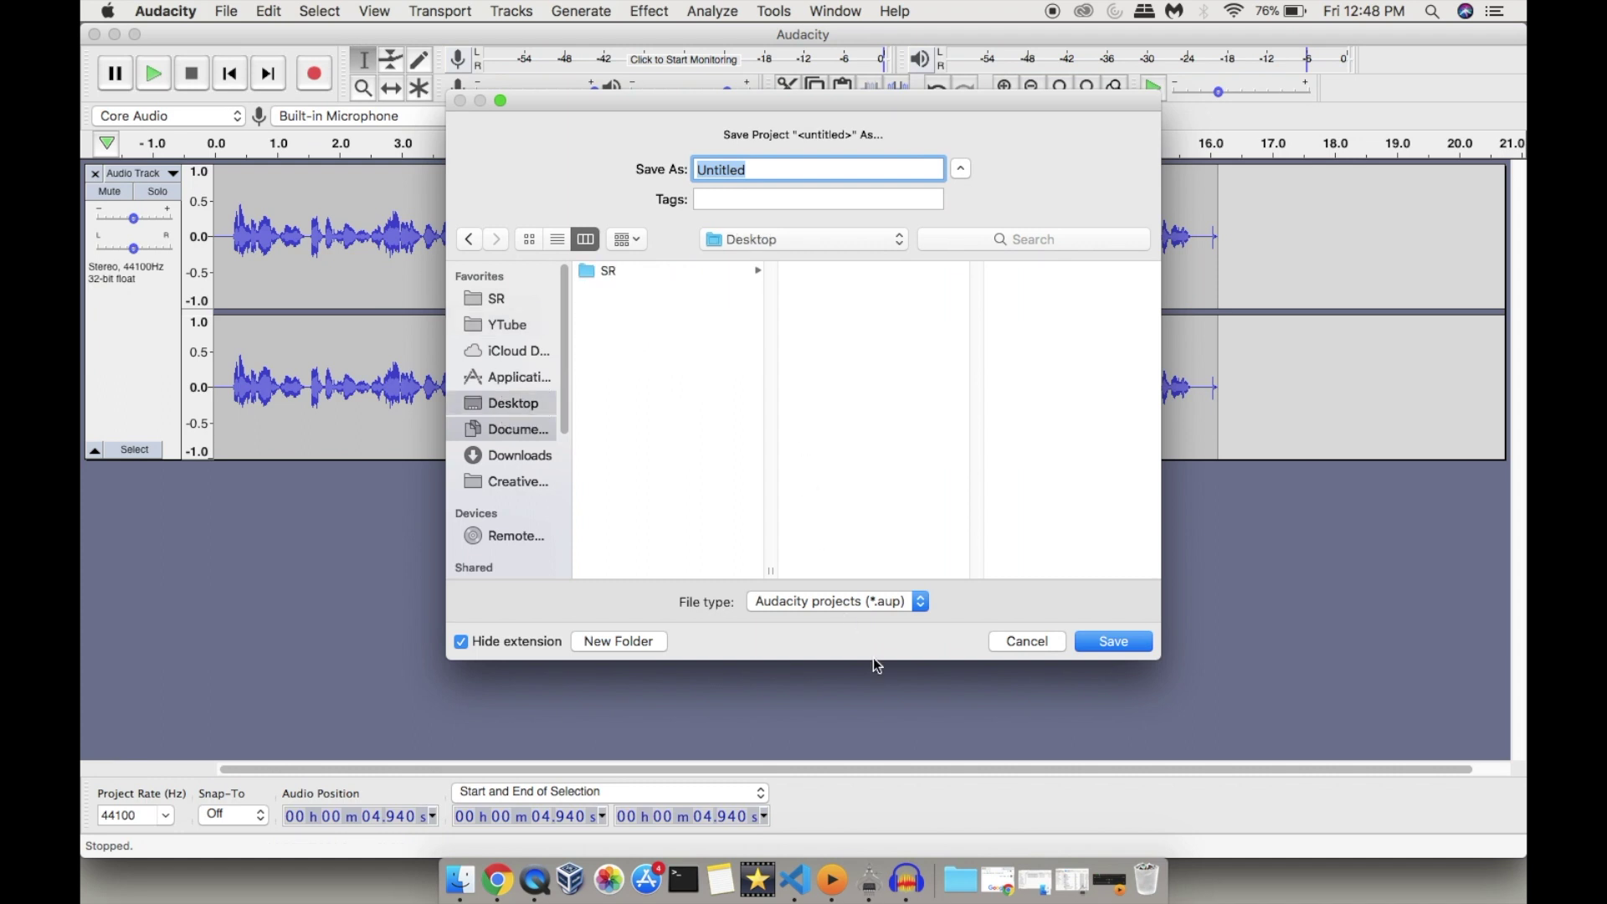
type("Recording")
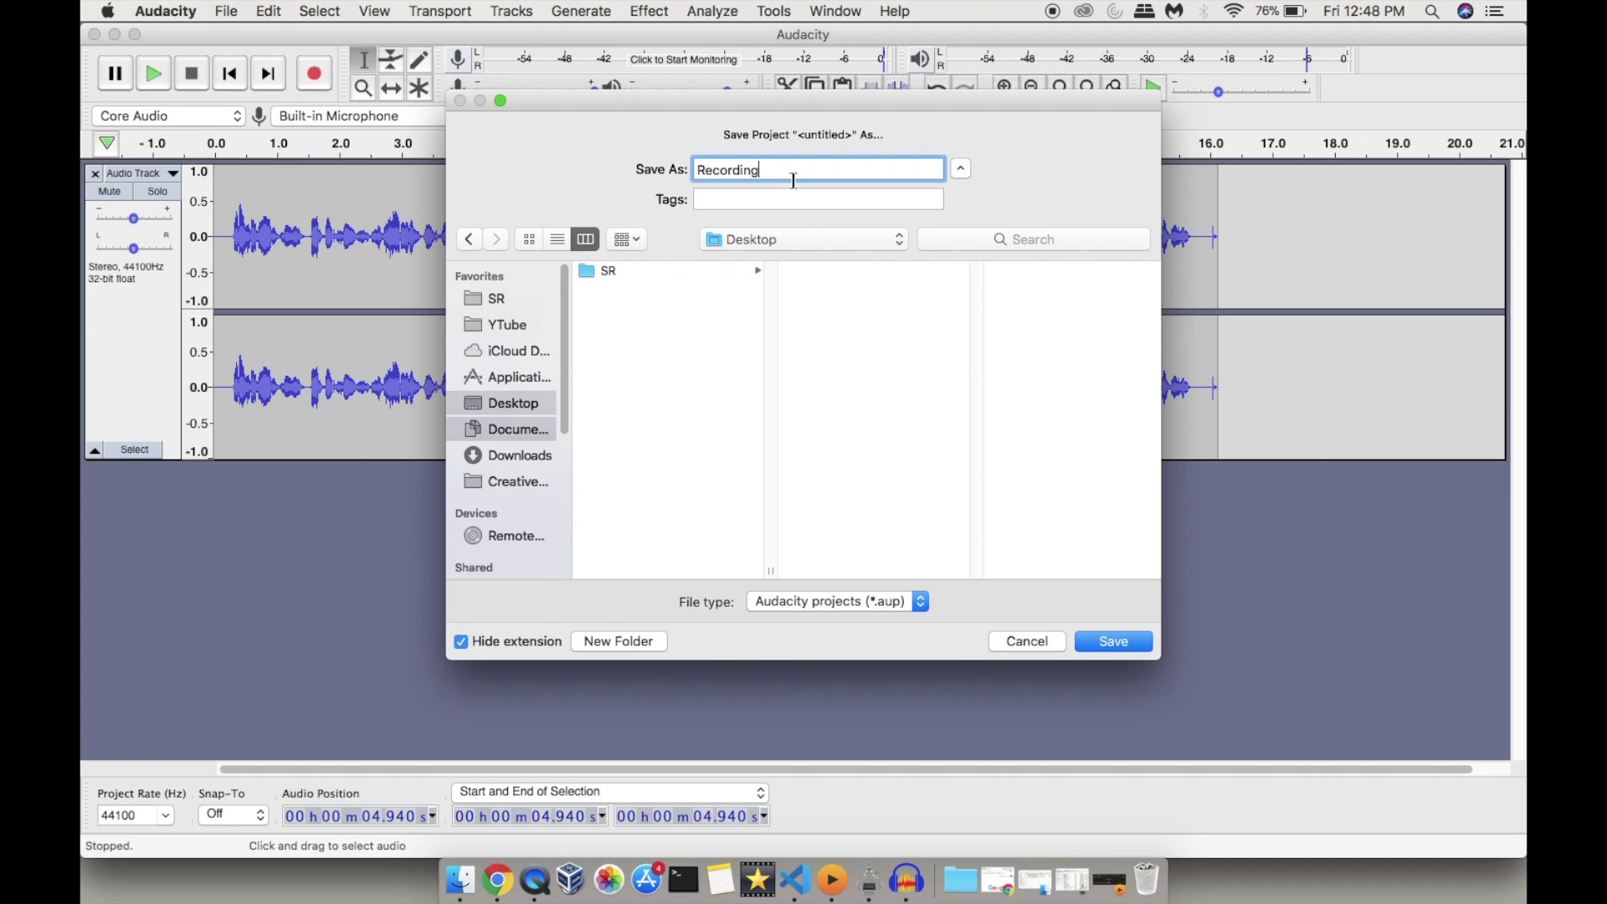
left_click(1121, 642)
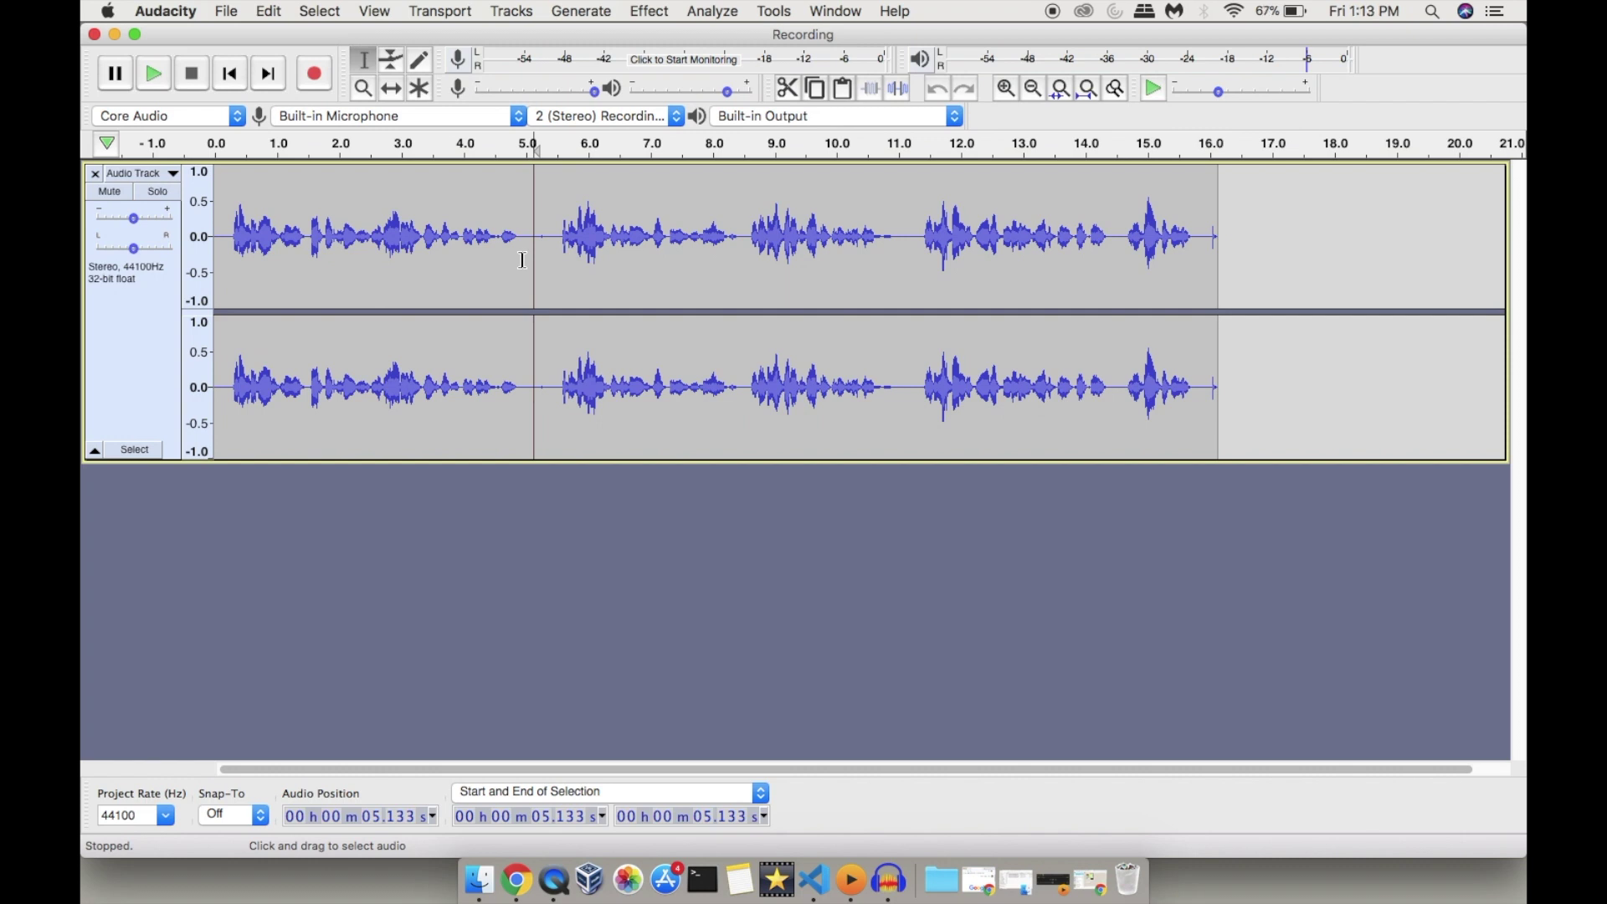
Select the quiet end of the first phrase, from about 3.3 to 5.0 seconds.
left_click_drag(523, 260, 422, 250)
left_click(531, 266)
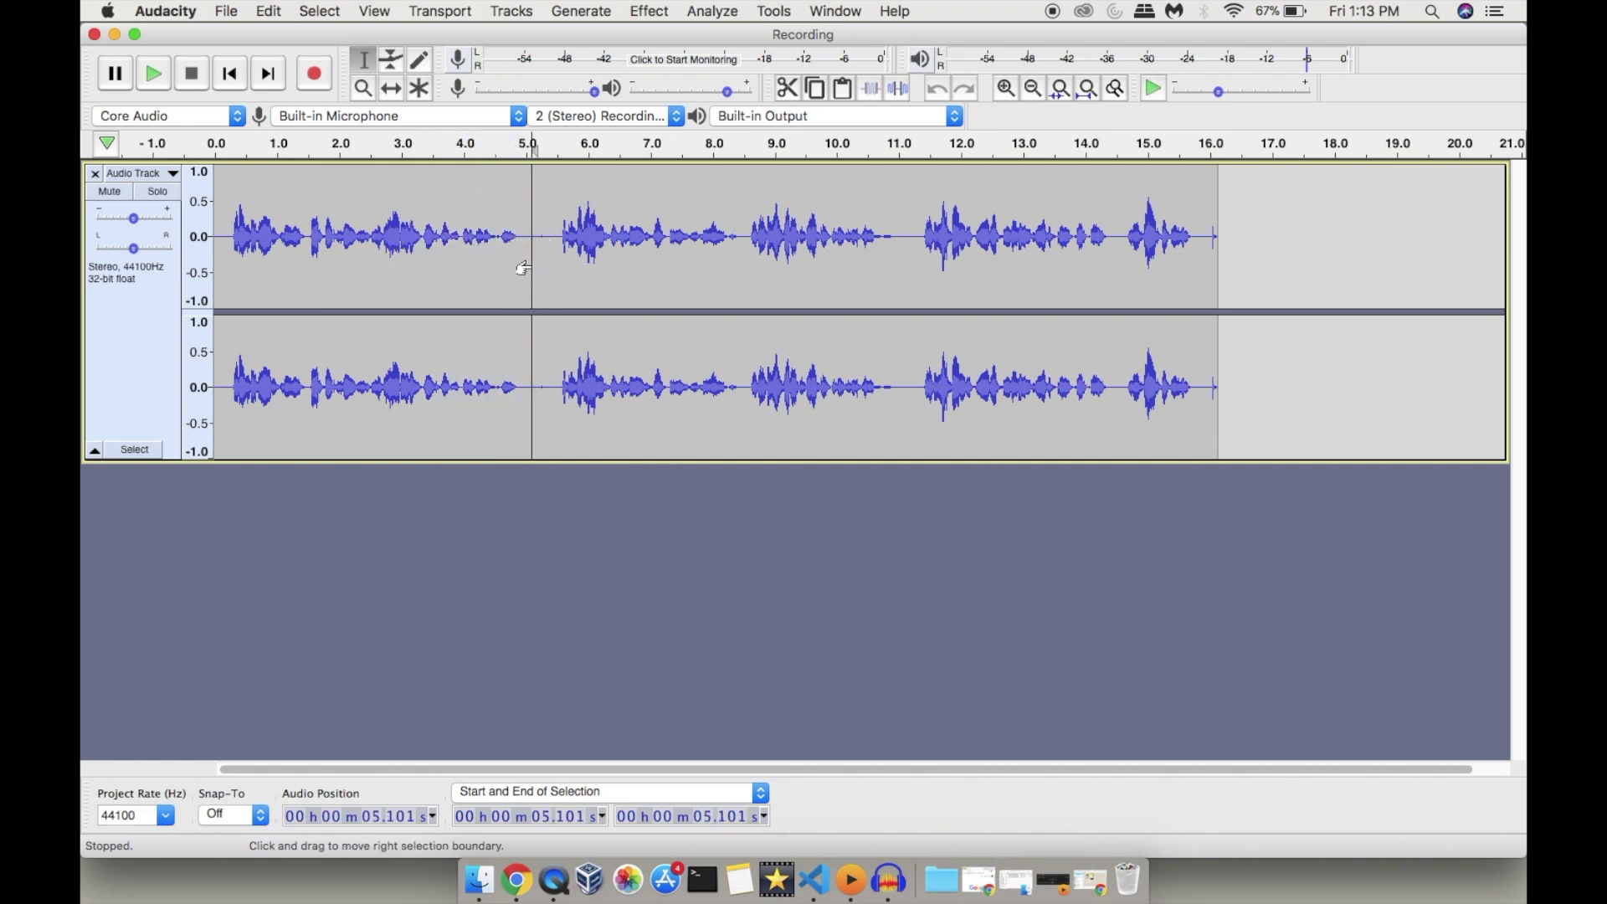
double_click(531, 266)
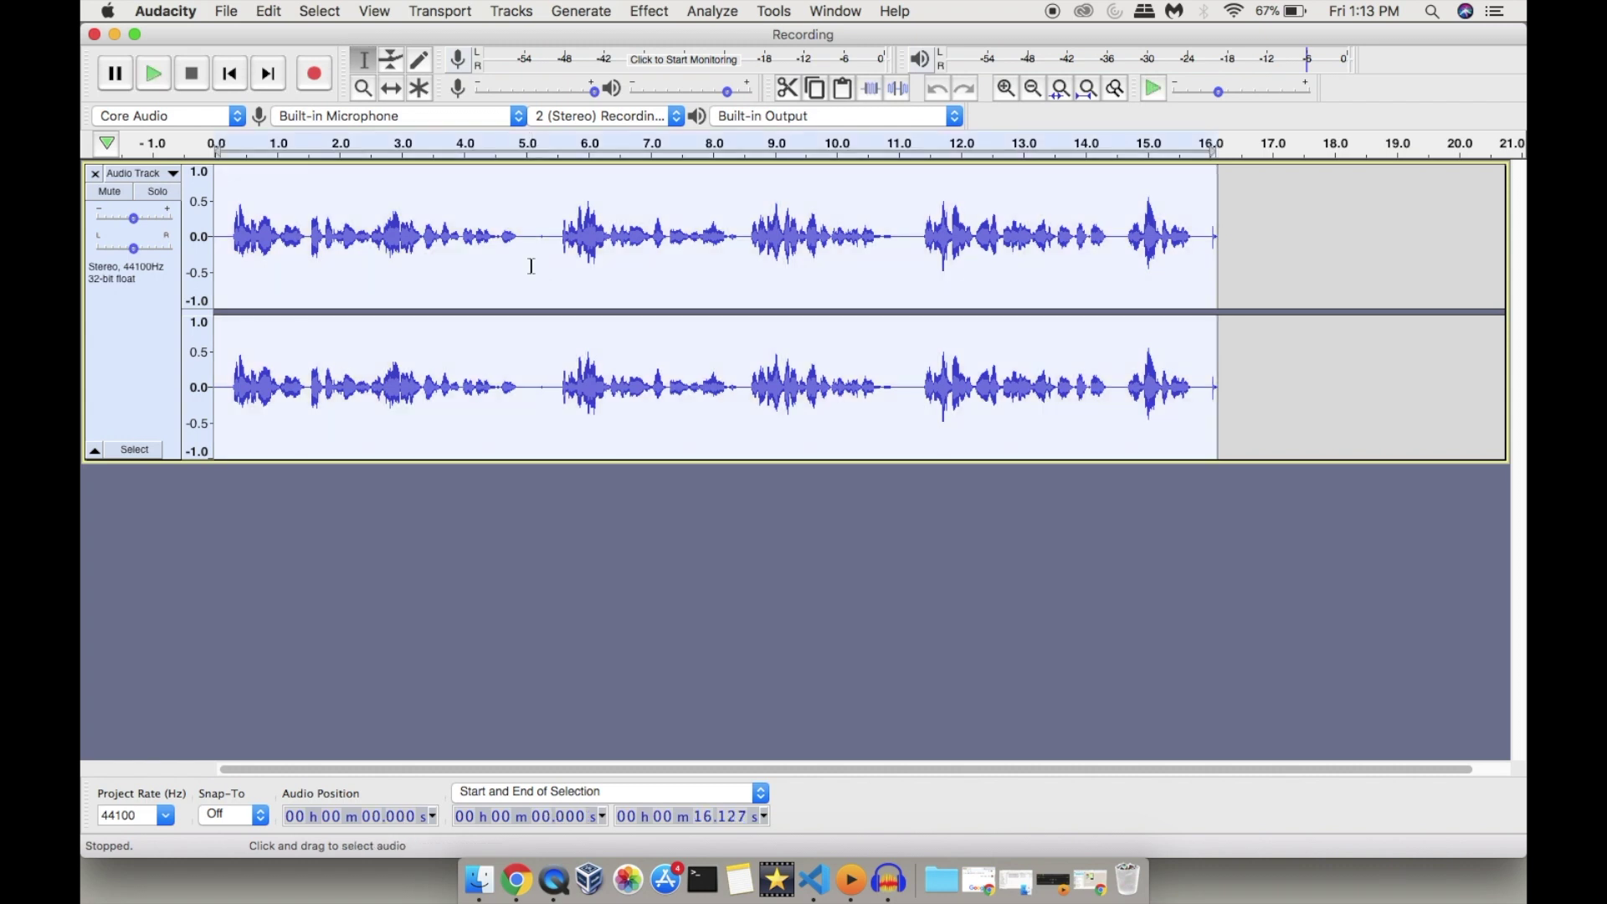
left_click(531, 266)
left_click(524, 263)
left_click_drag(524, 263, 422, 258)
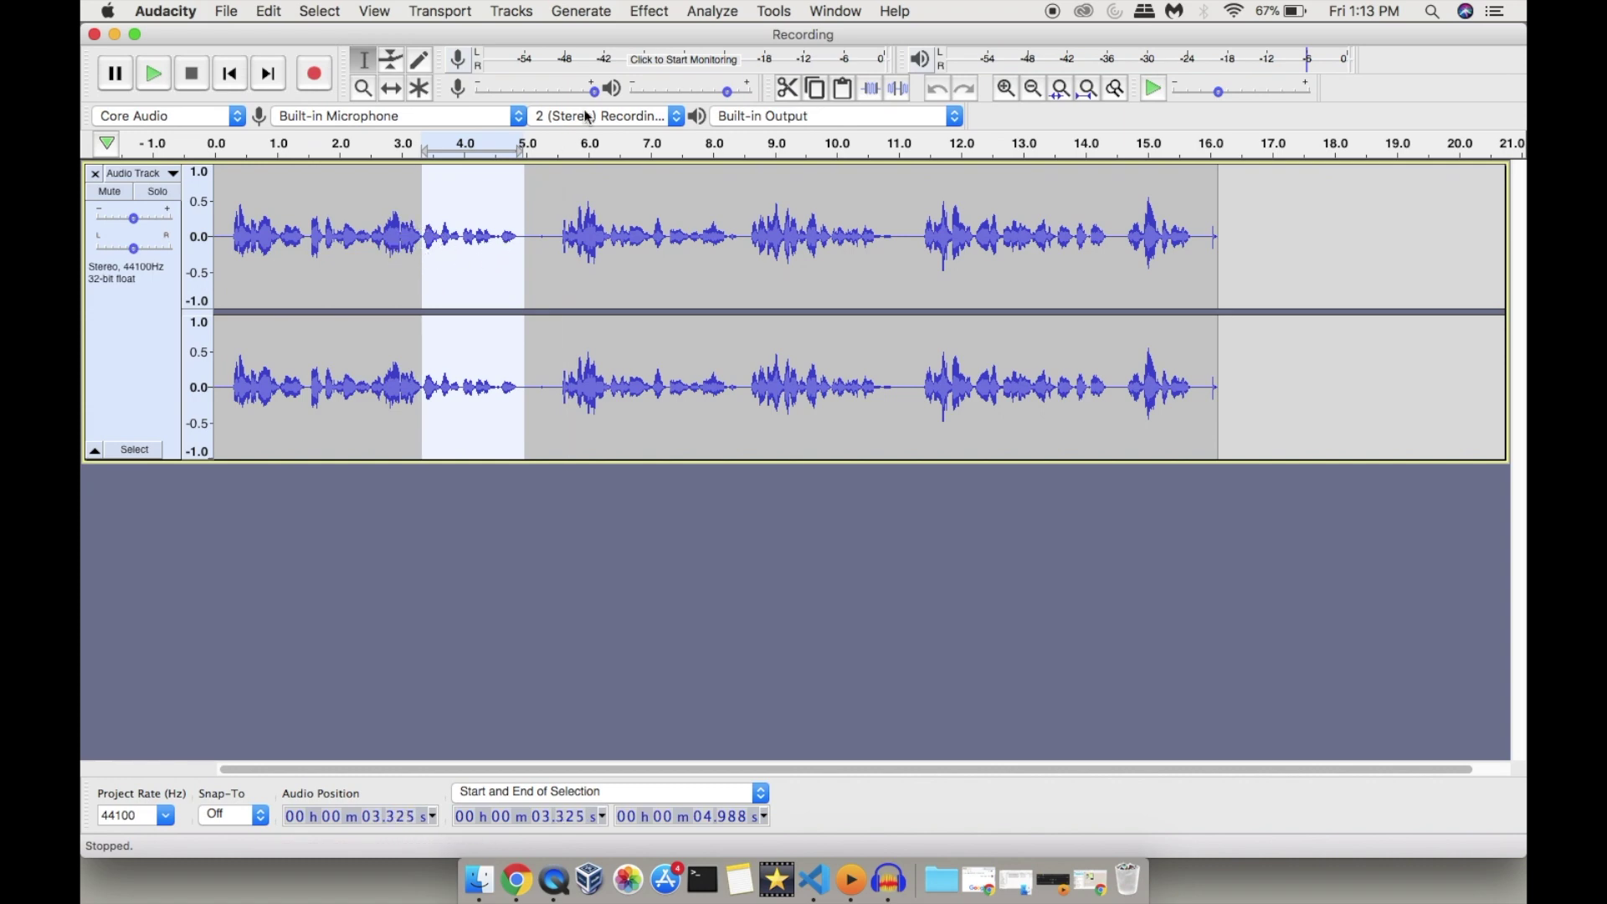
Amplify the selected quiet passage by 5 dB with clipping allowed, previewing the effect before applying it.
left_click(650, 13)
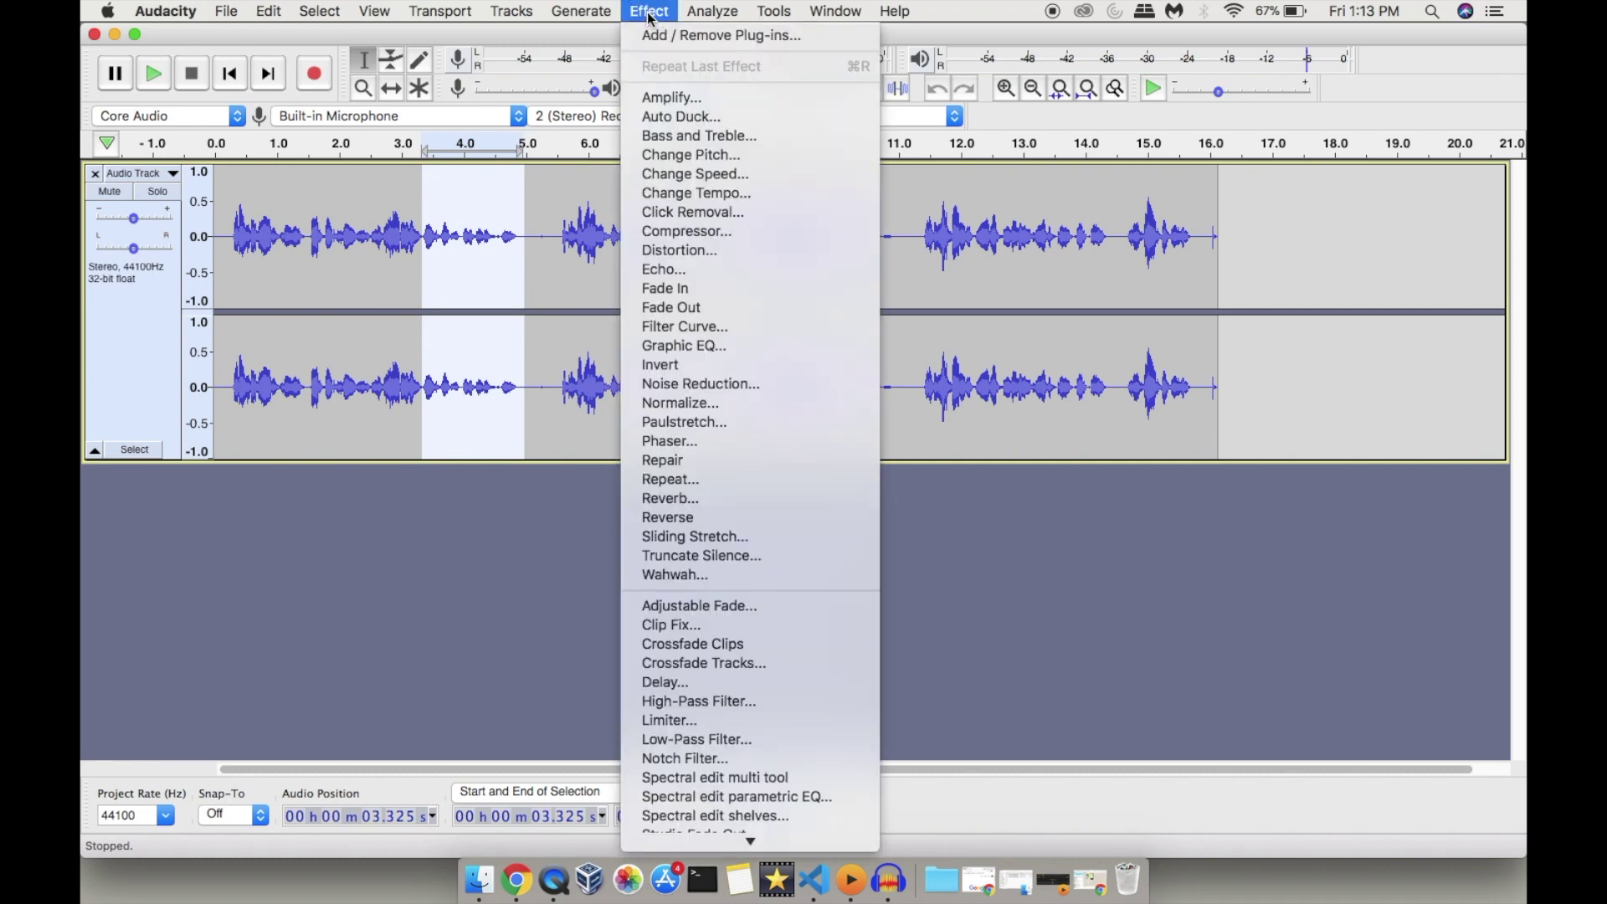
left_click(655, 103)
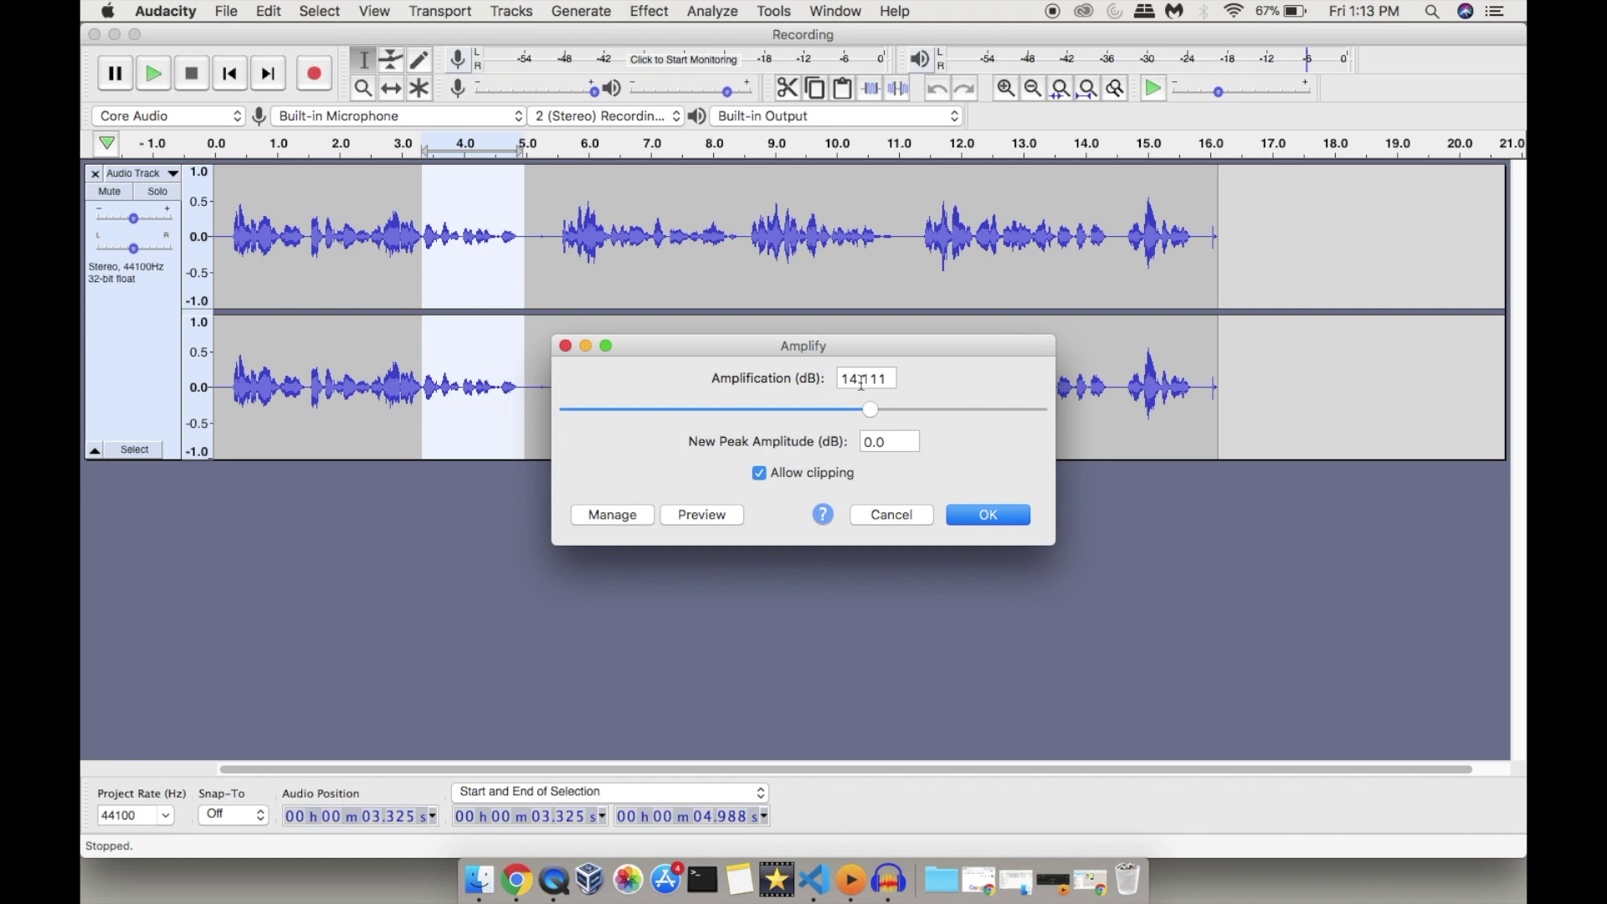
left_click_drag(872, 409, 763, 413)
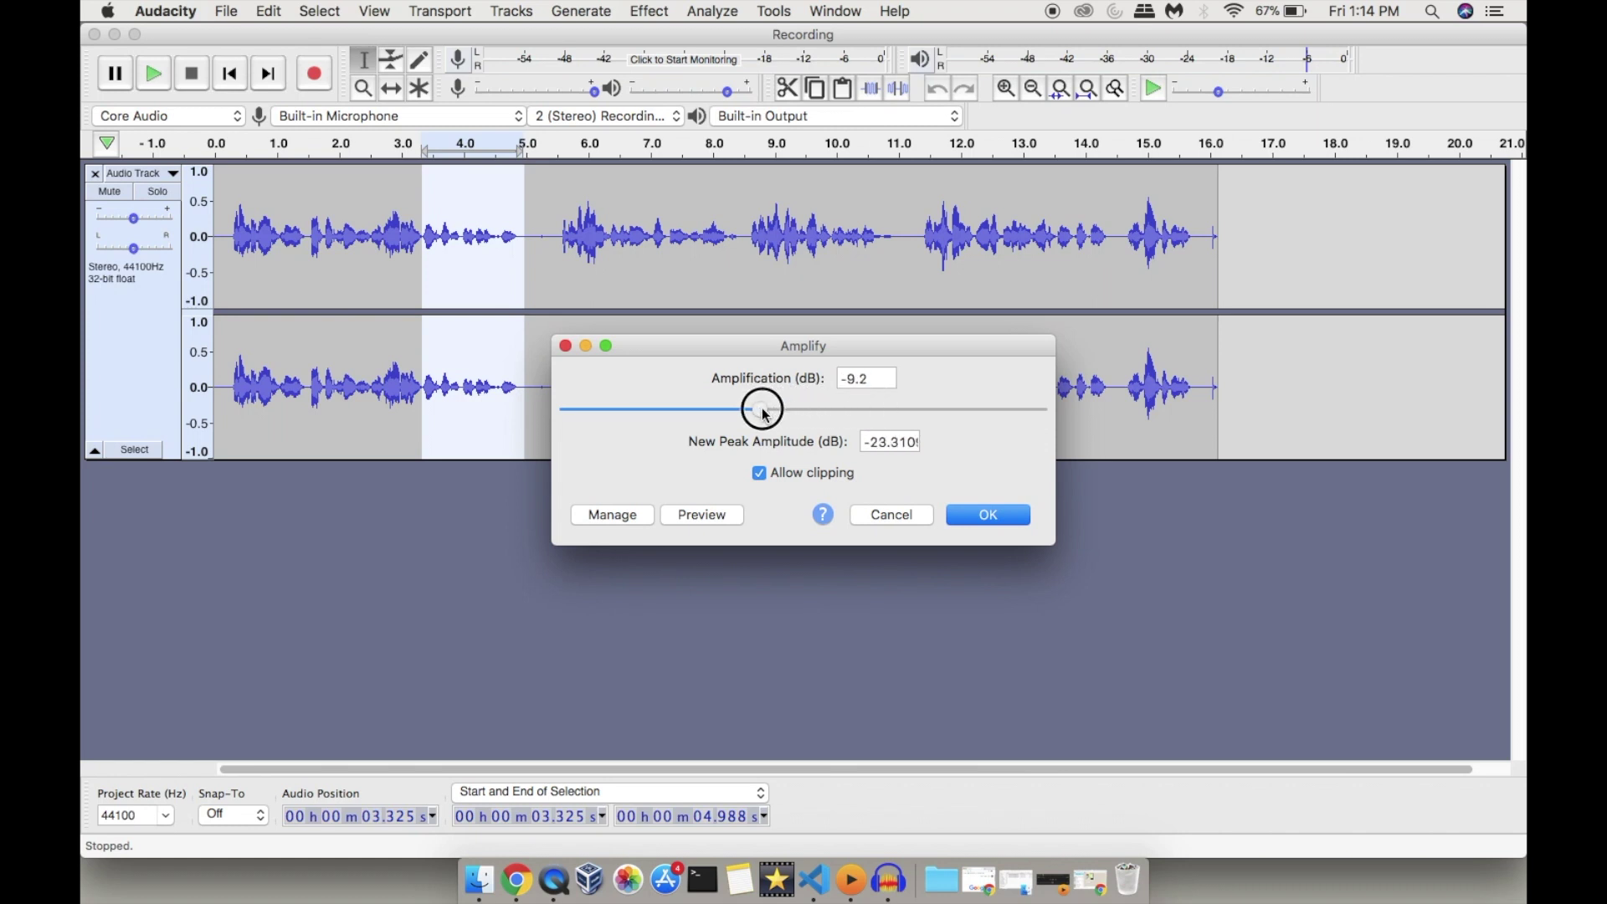
left_click_drag(846, 378, 872, 382)
left_click(762, 410)
left_click_drag(761, 412, 829, 414)
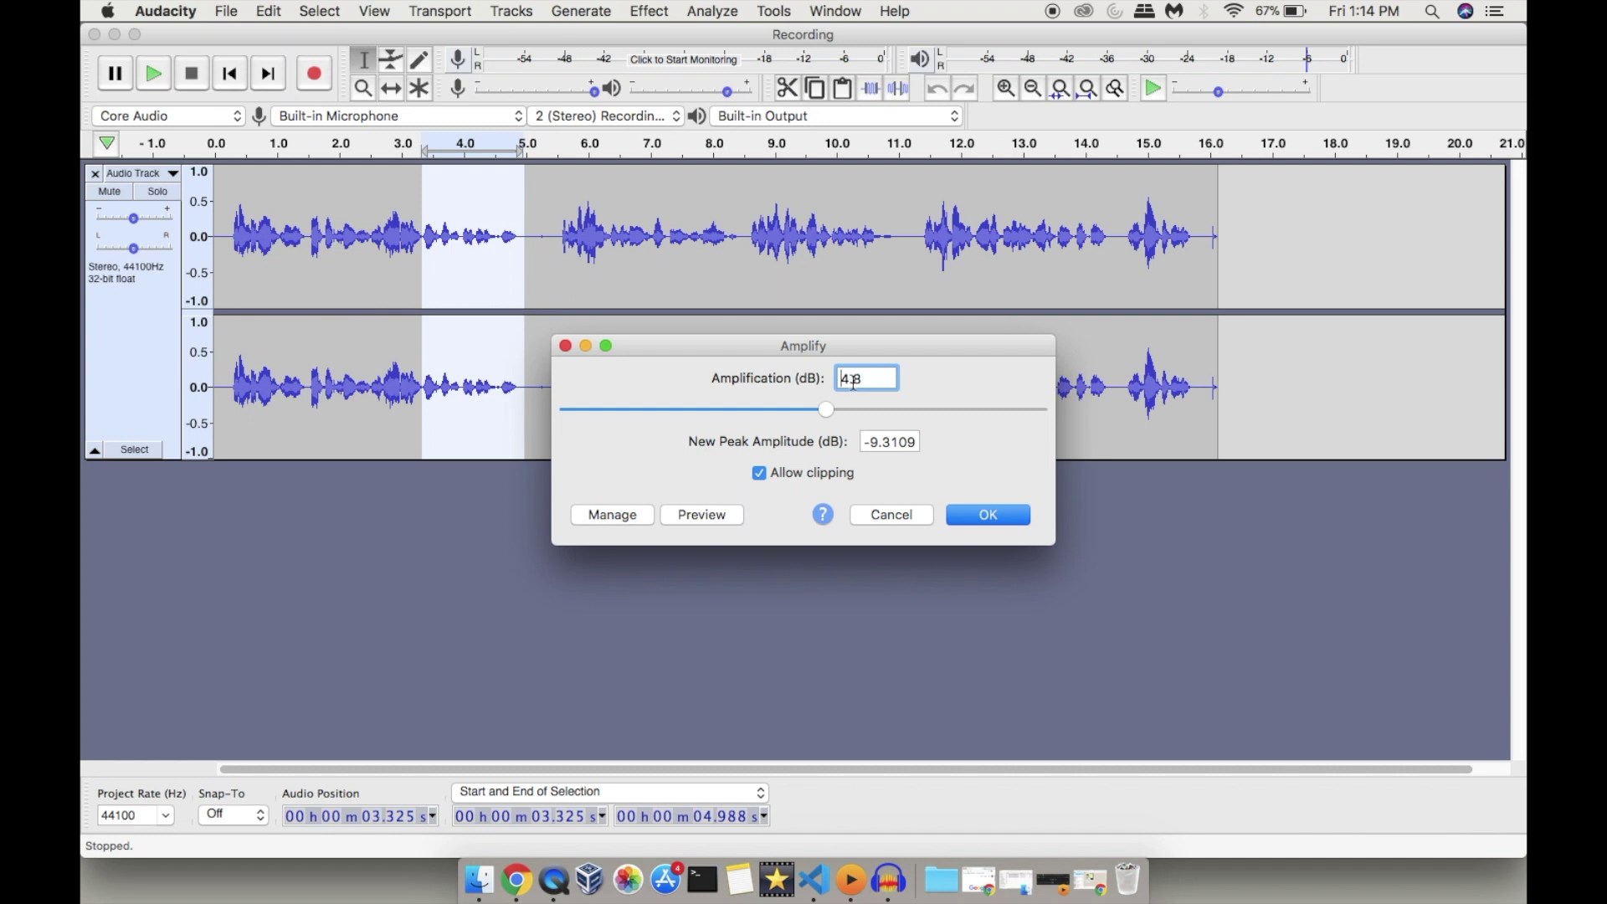
left_click_drag(855, 376, 838, 377)
type("5")
left_click(715, 518)
left_click(979, 519)
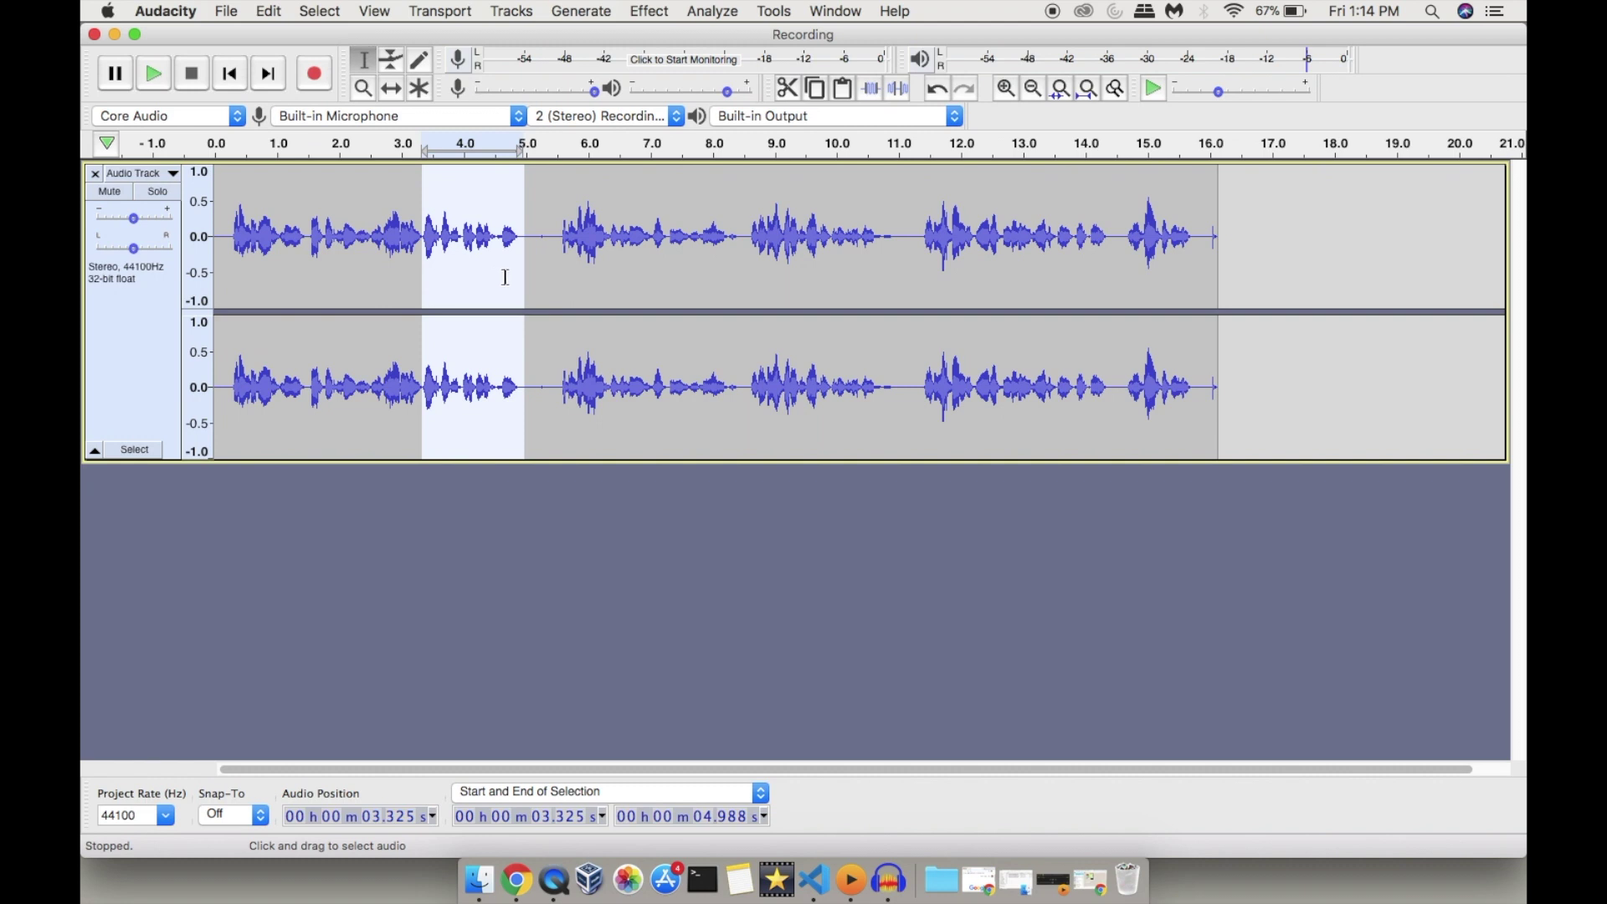
Play back the amplified passage from about 2.9 seconds and stop playback.
left_click(396, 278)
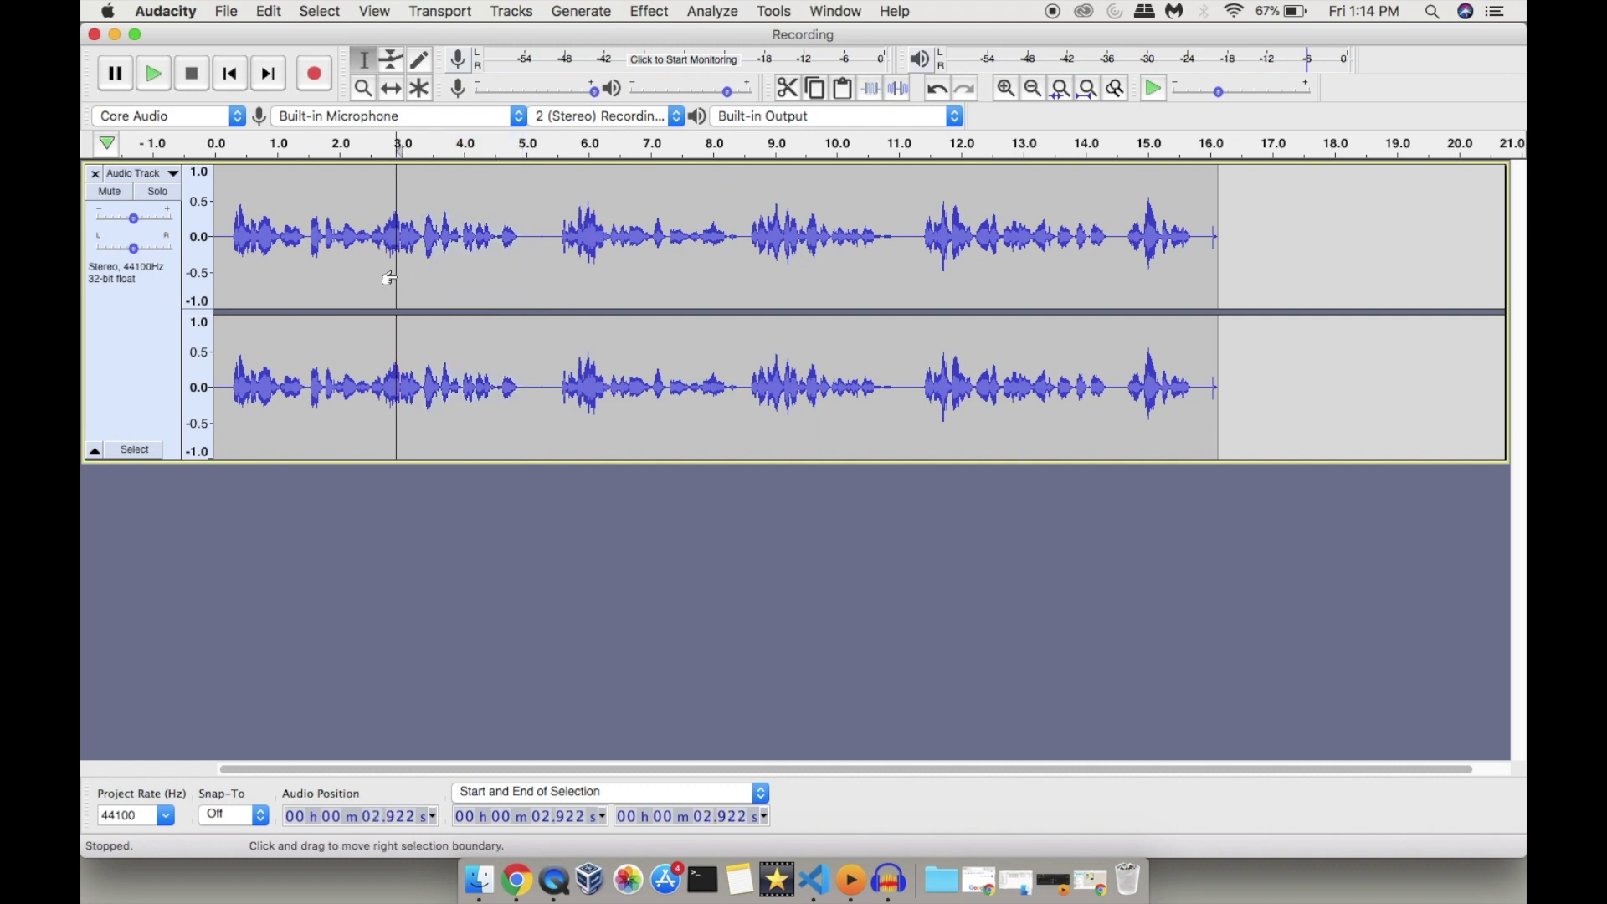
key("space")
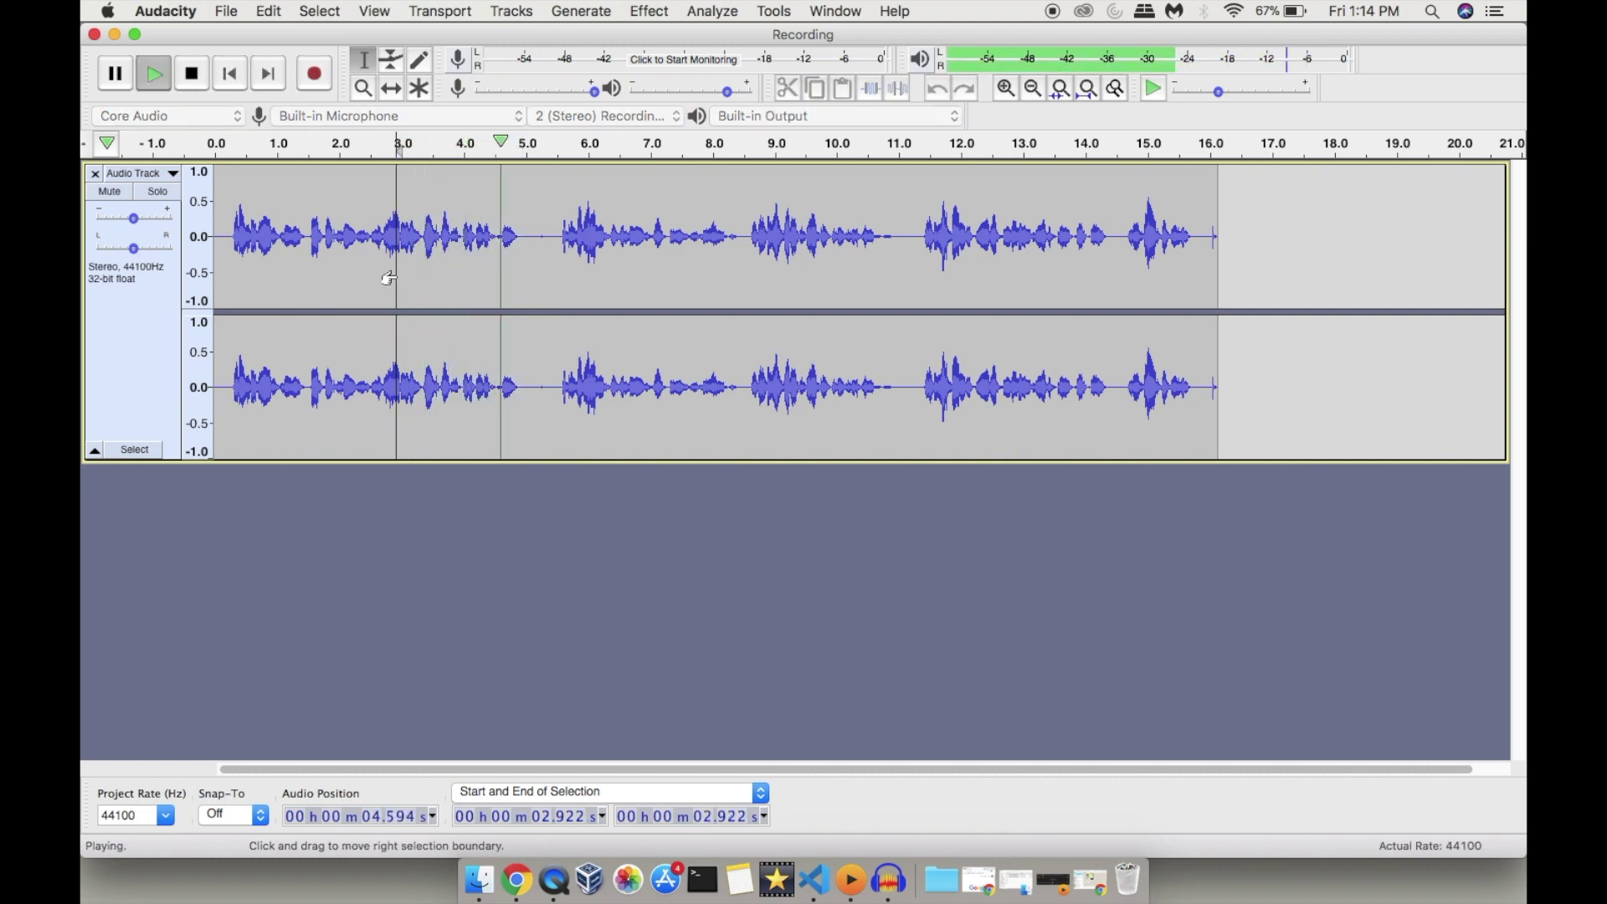
key("space")
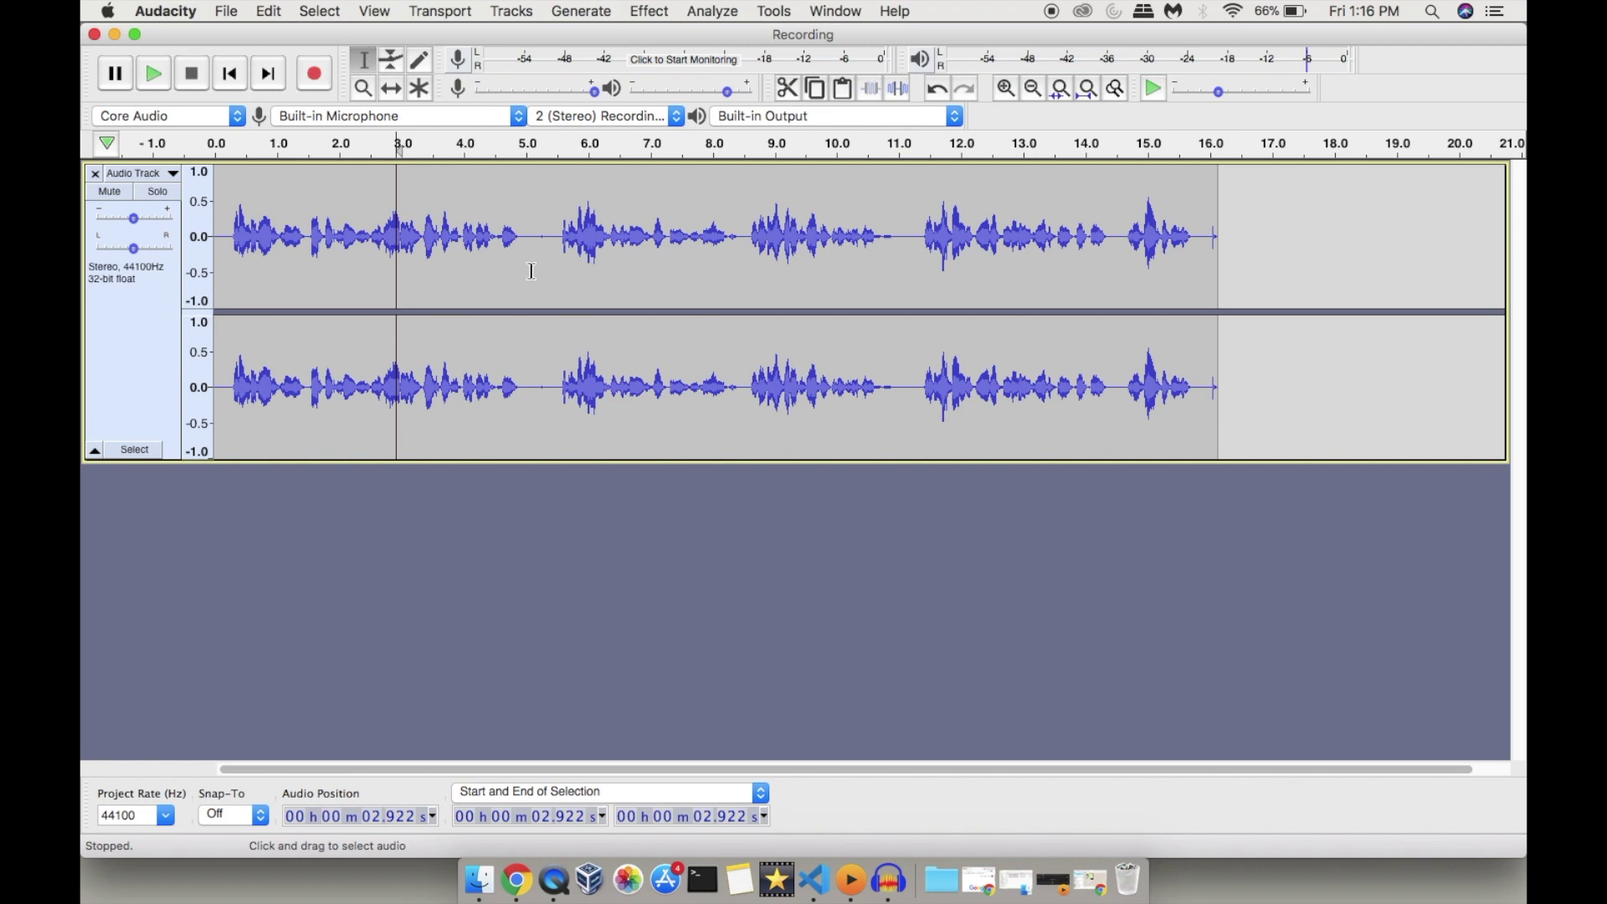
Apply the Compressor to the entire track with a -12 dB threshold, -40 dB noise floor, 2:1 ratio and make-up gain for 0 dB.
key("super+a")
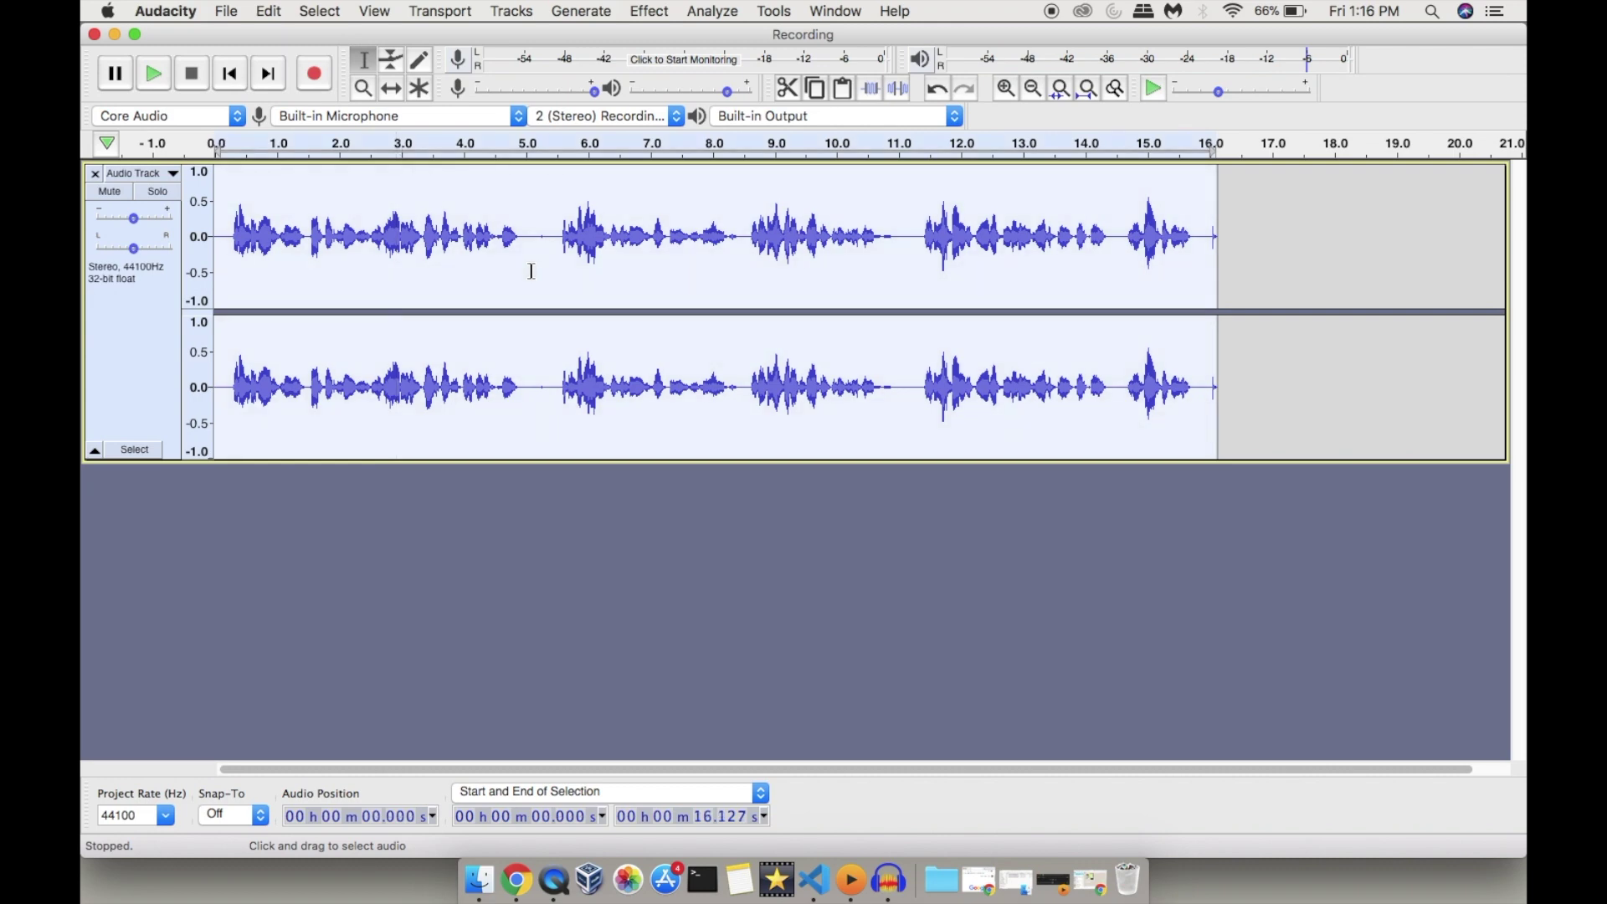
left_click(633, 12)
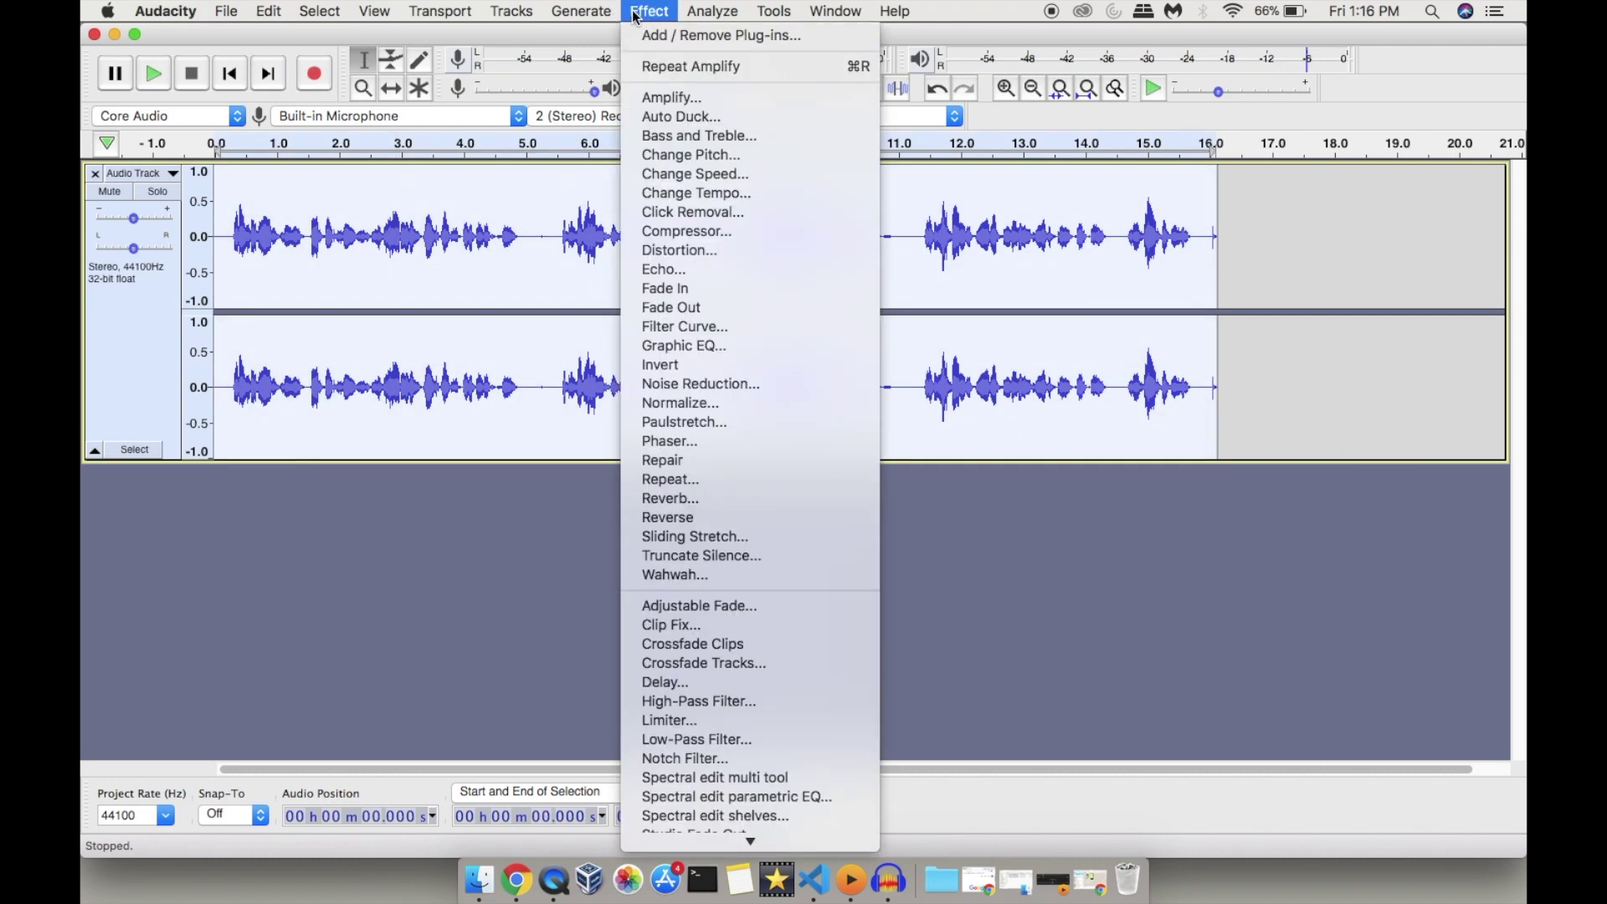
left_click(673, 236)
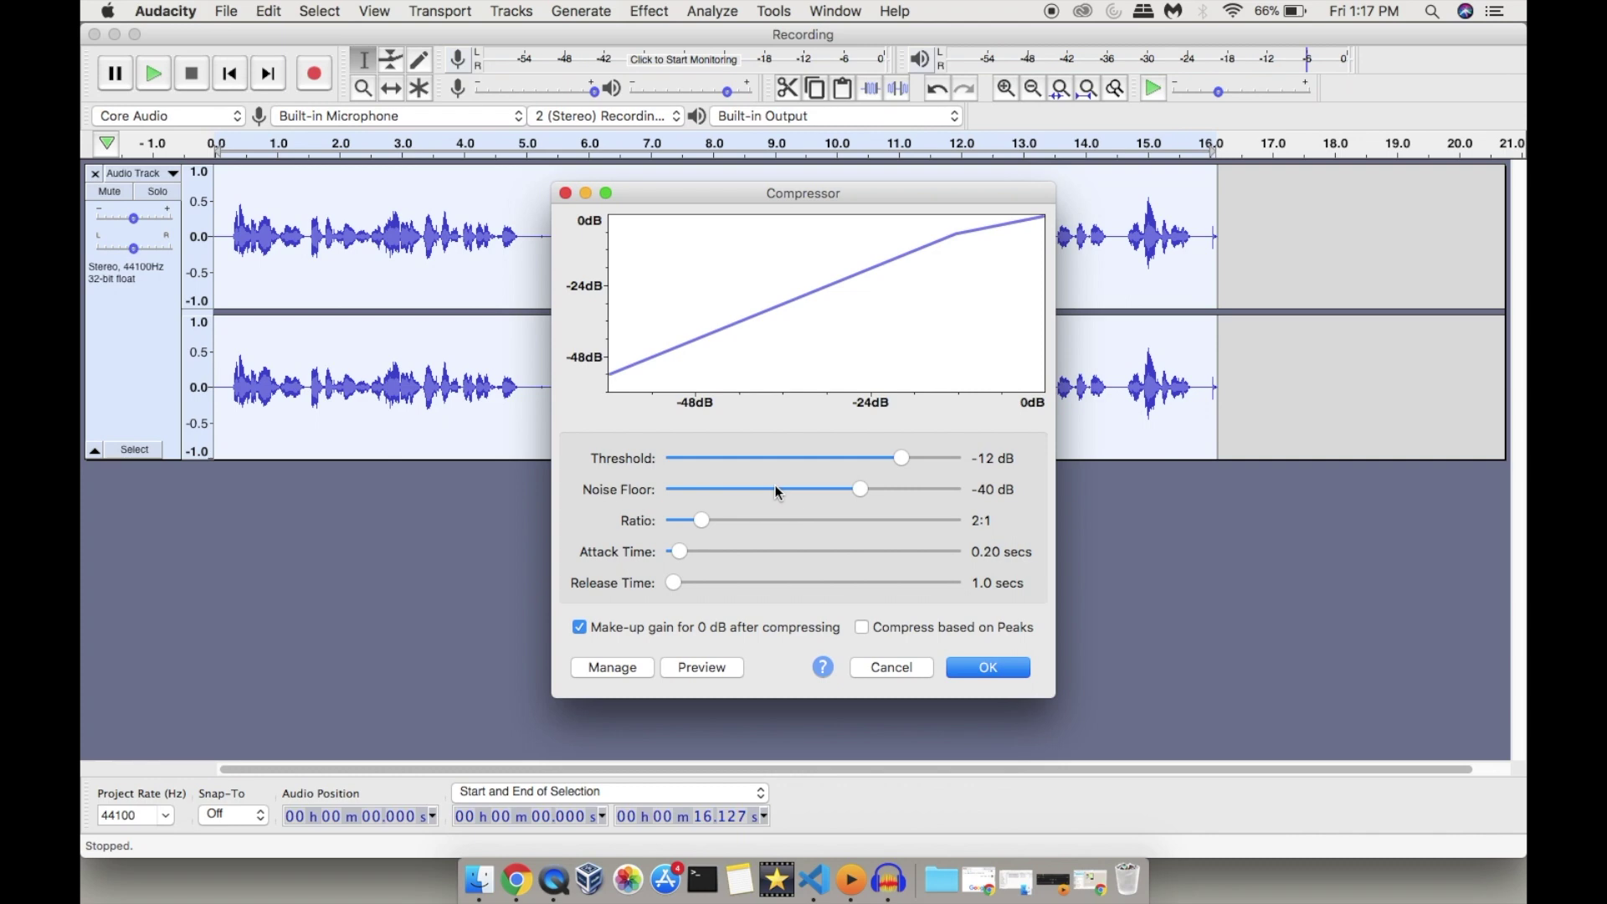
left_click(1004, 674)
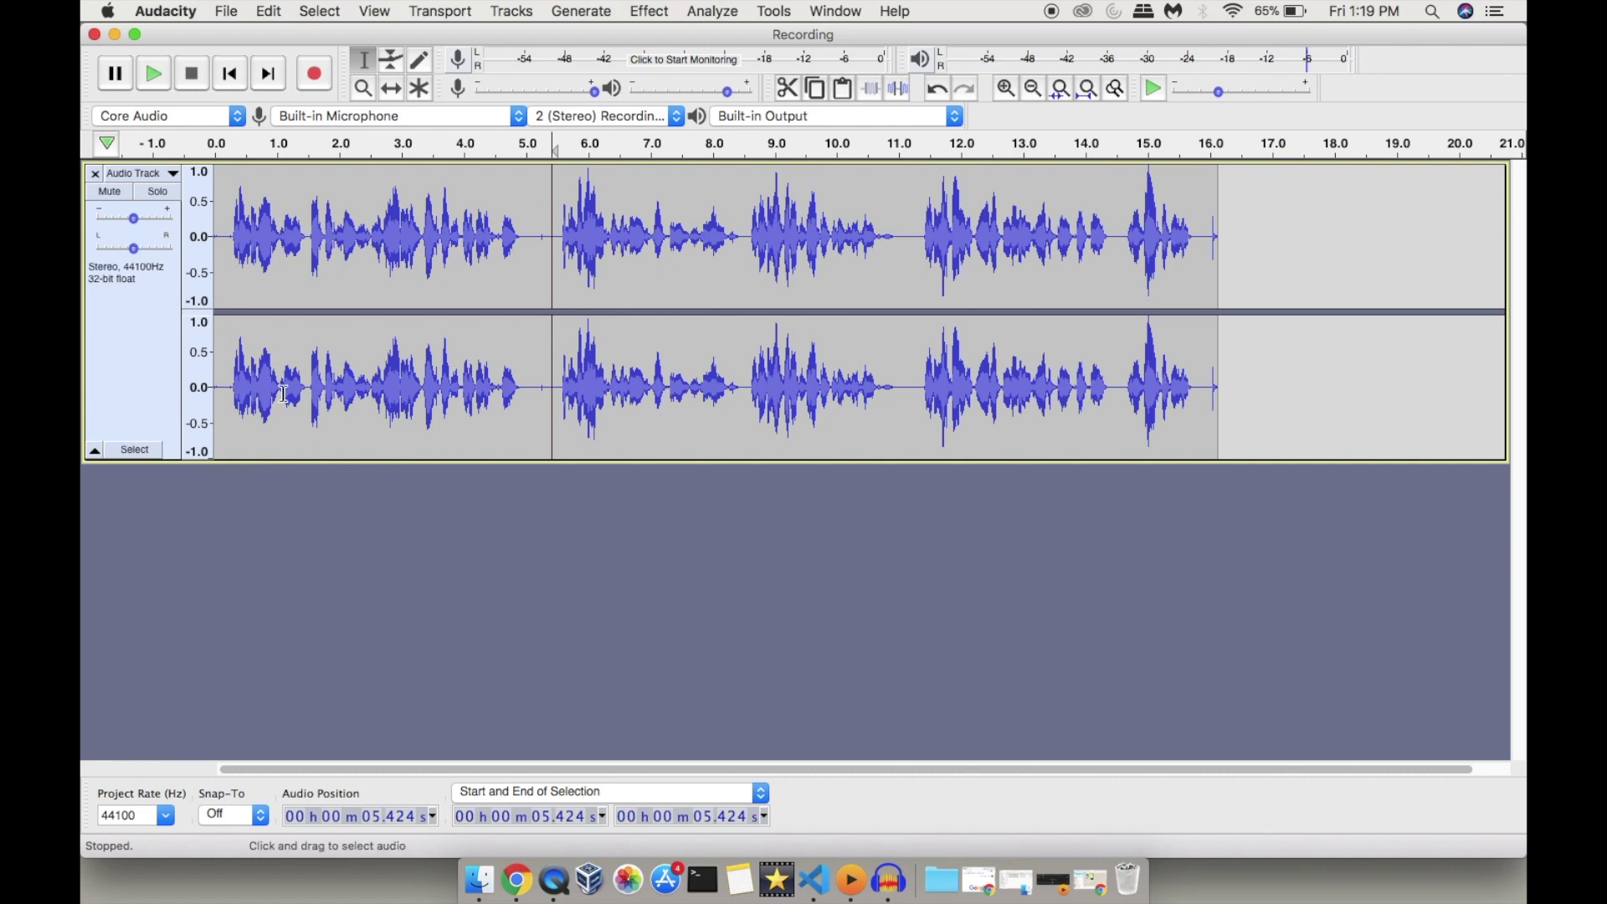
Import Epic Battle Trailer - AShamaluevMusic.mp3 from Finder as a second track below the voice recording.
left_click(486, 879)
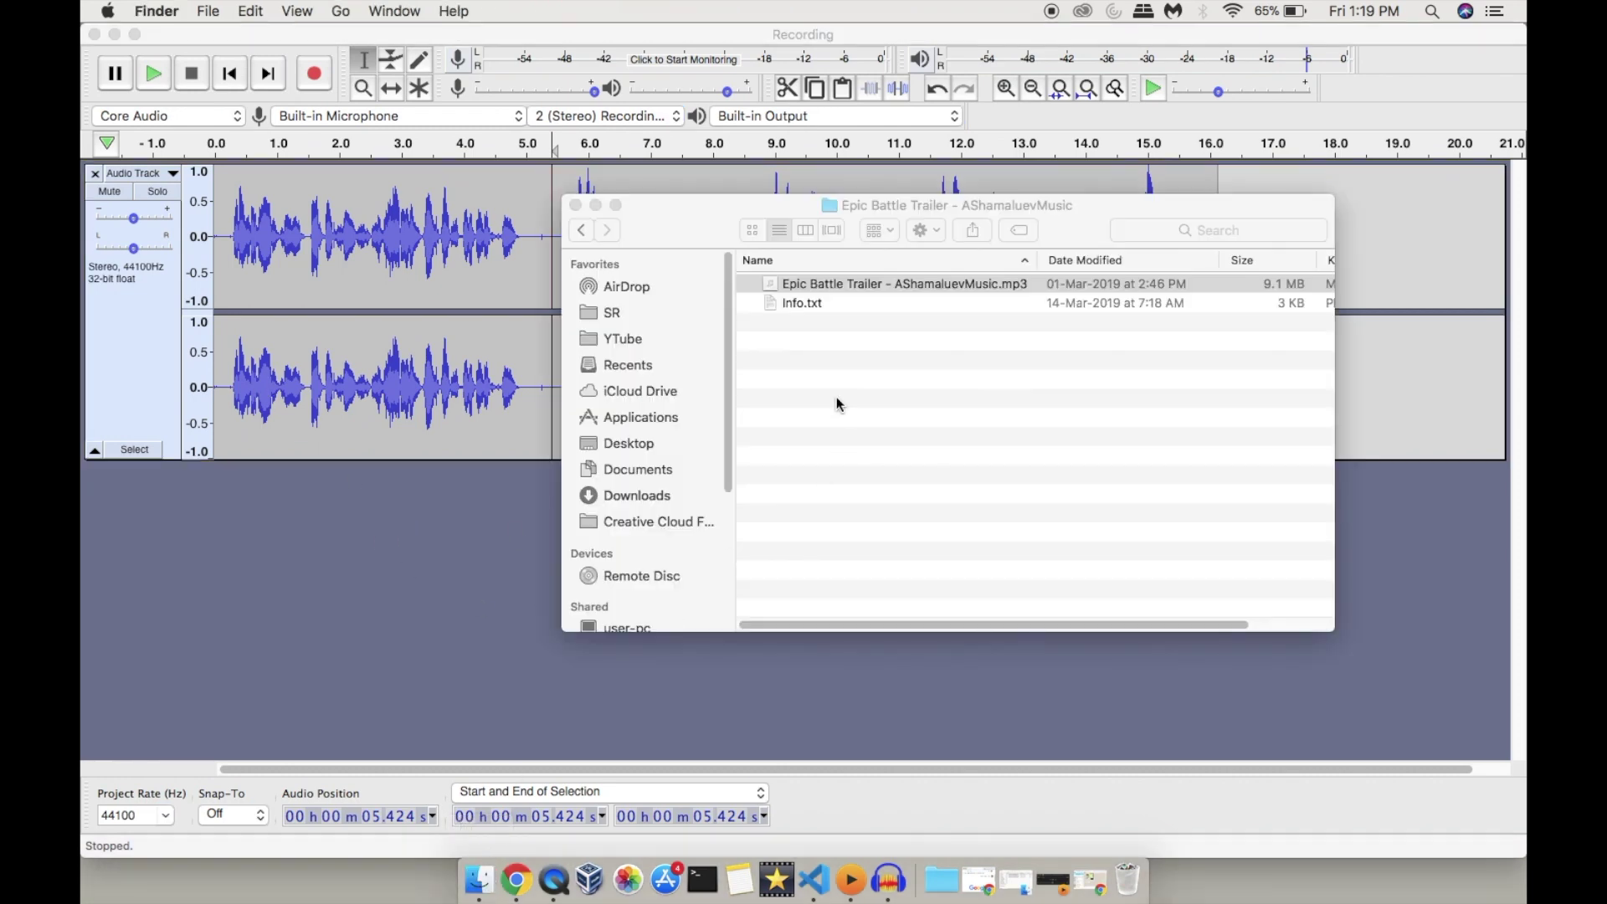
left_click_drag(827, 286, 352, 565)
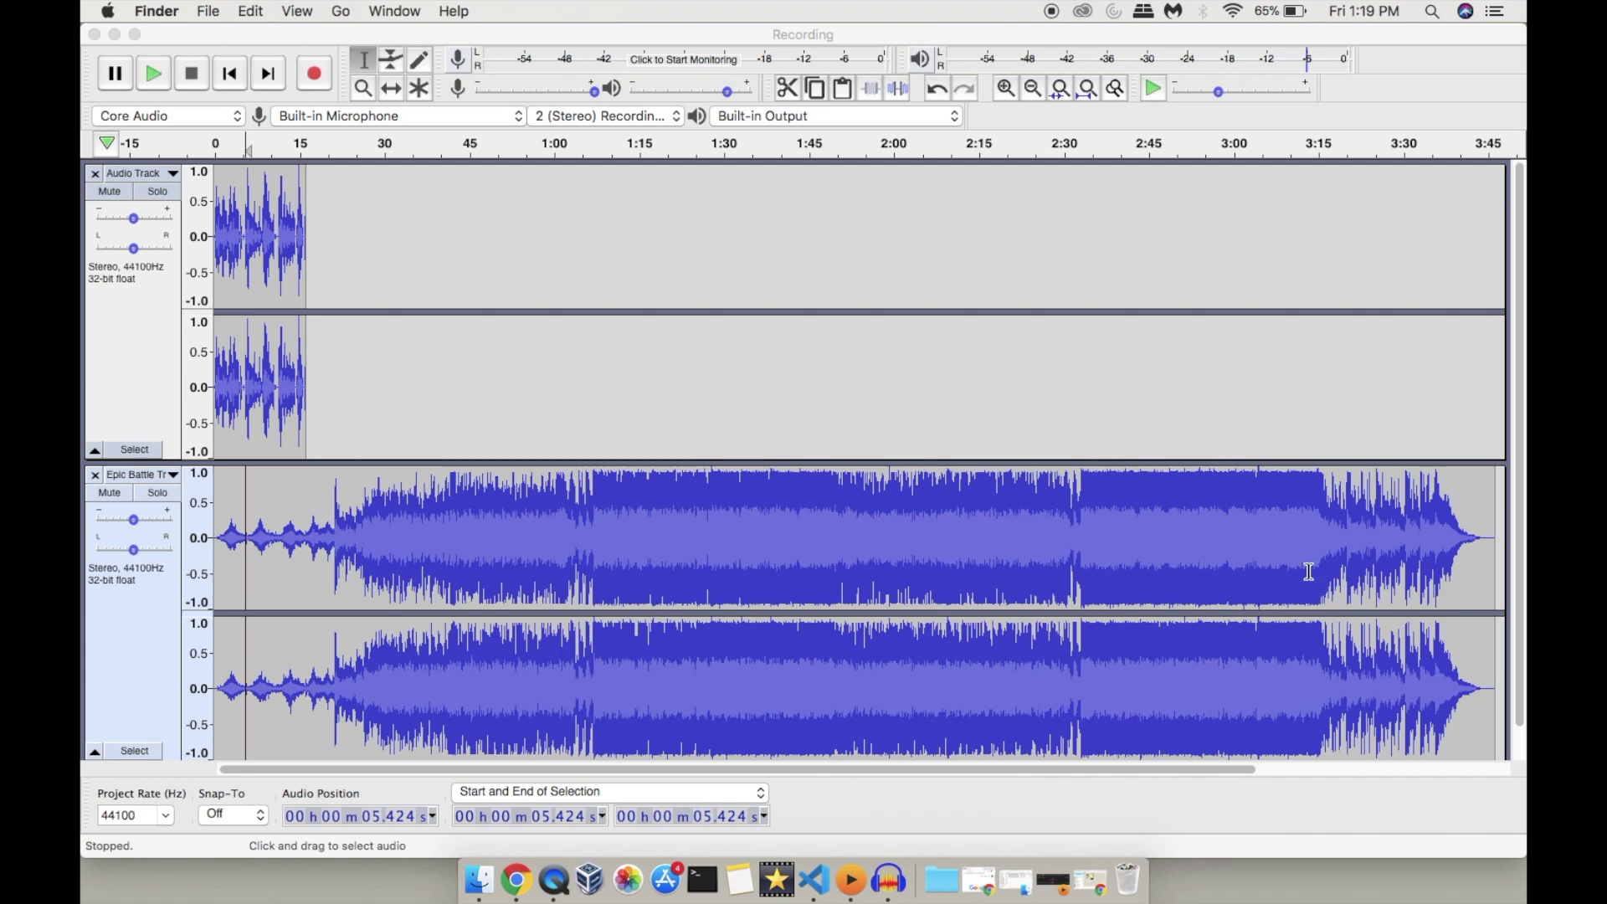
Select the voice track's first 17.7 seconds, fit that range to the window width, and play it with the music.
left_click(307, 376)
left_click(96, 372)
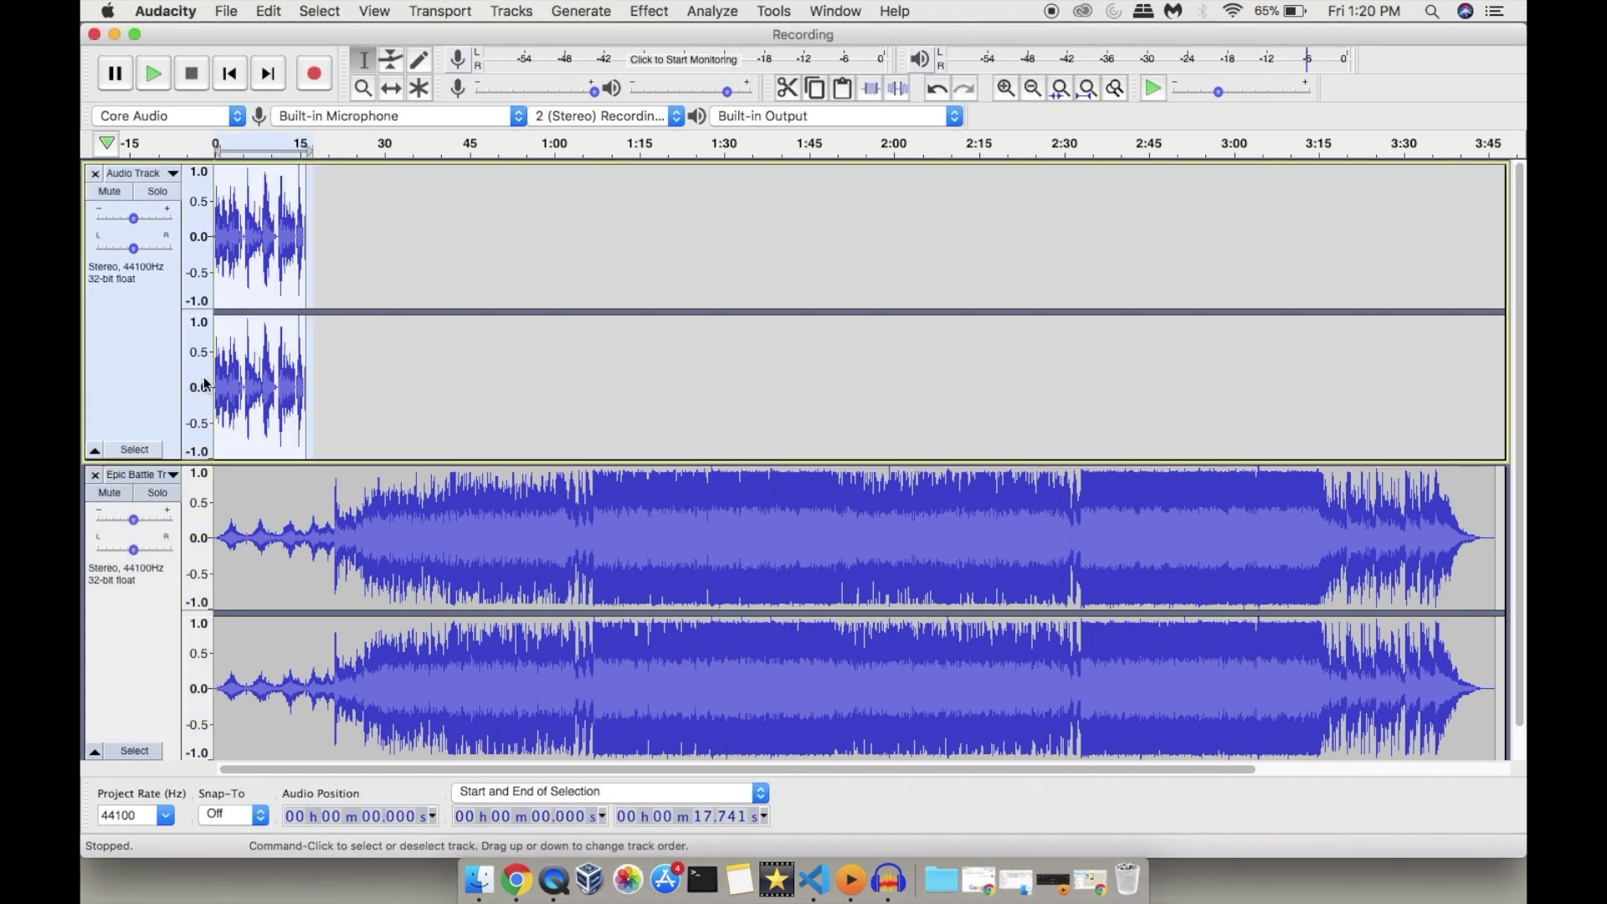
left_click(1060, 94)
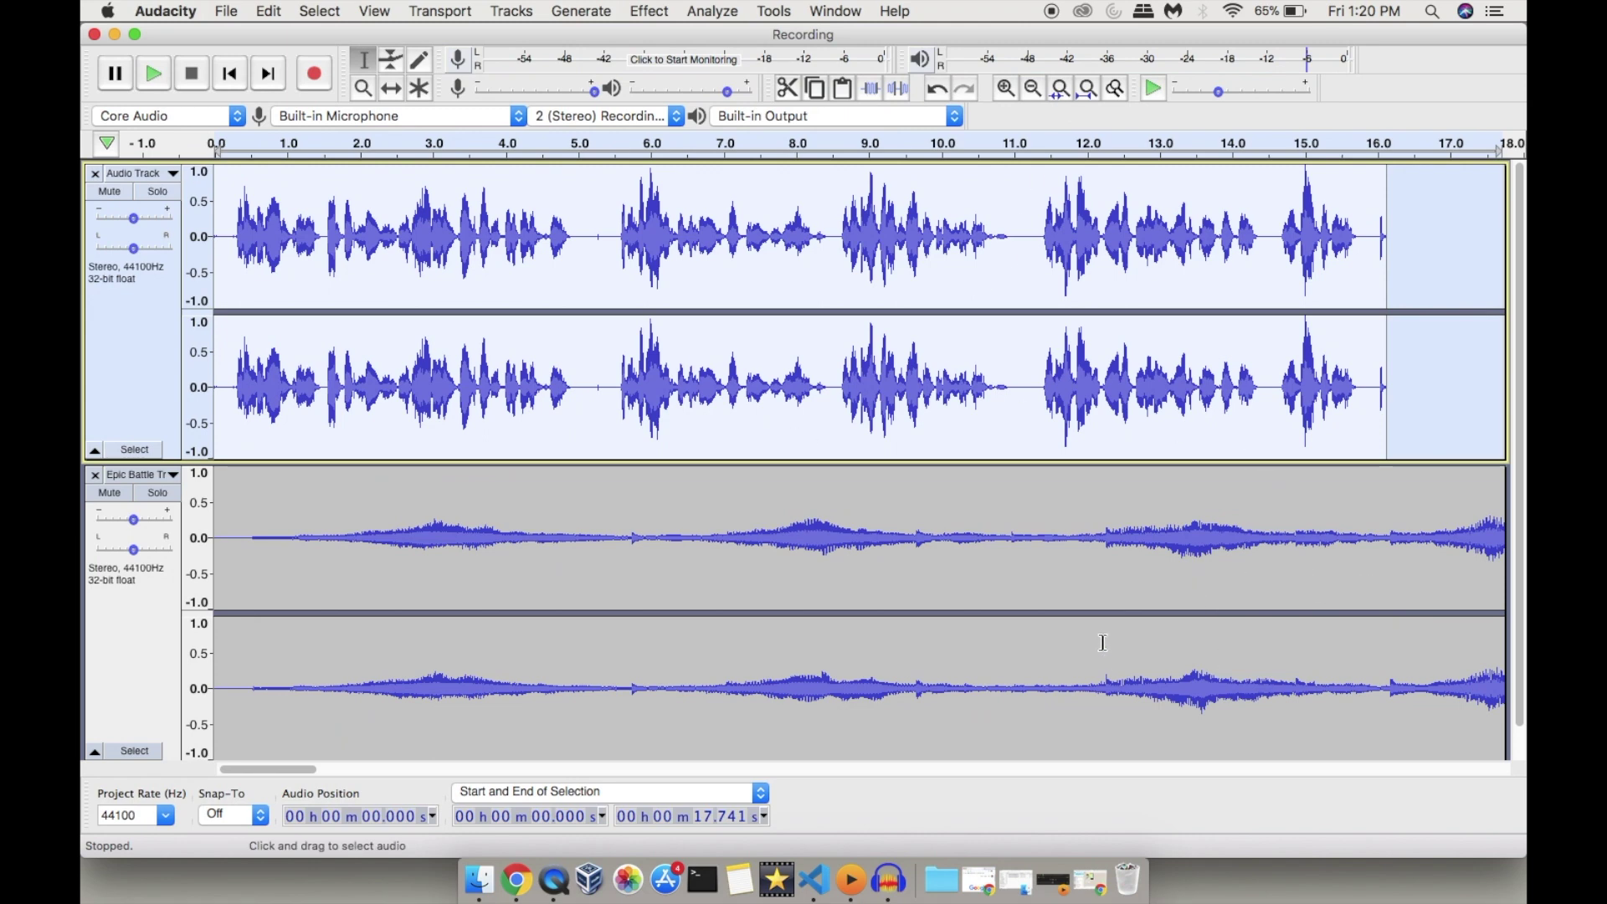
key("space")
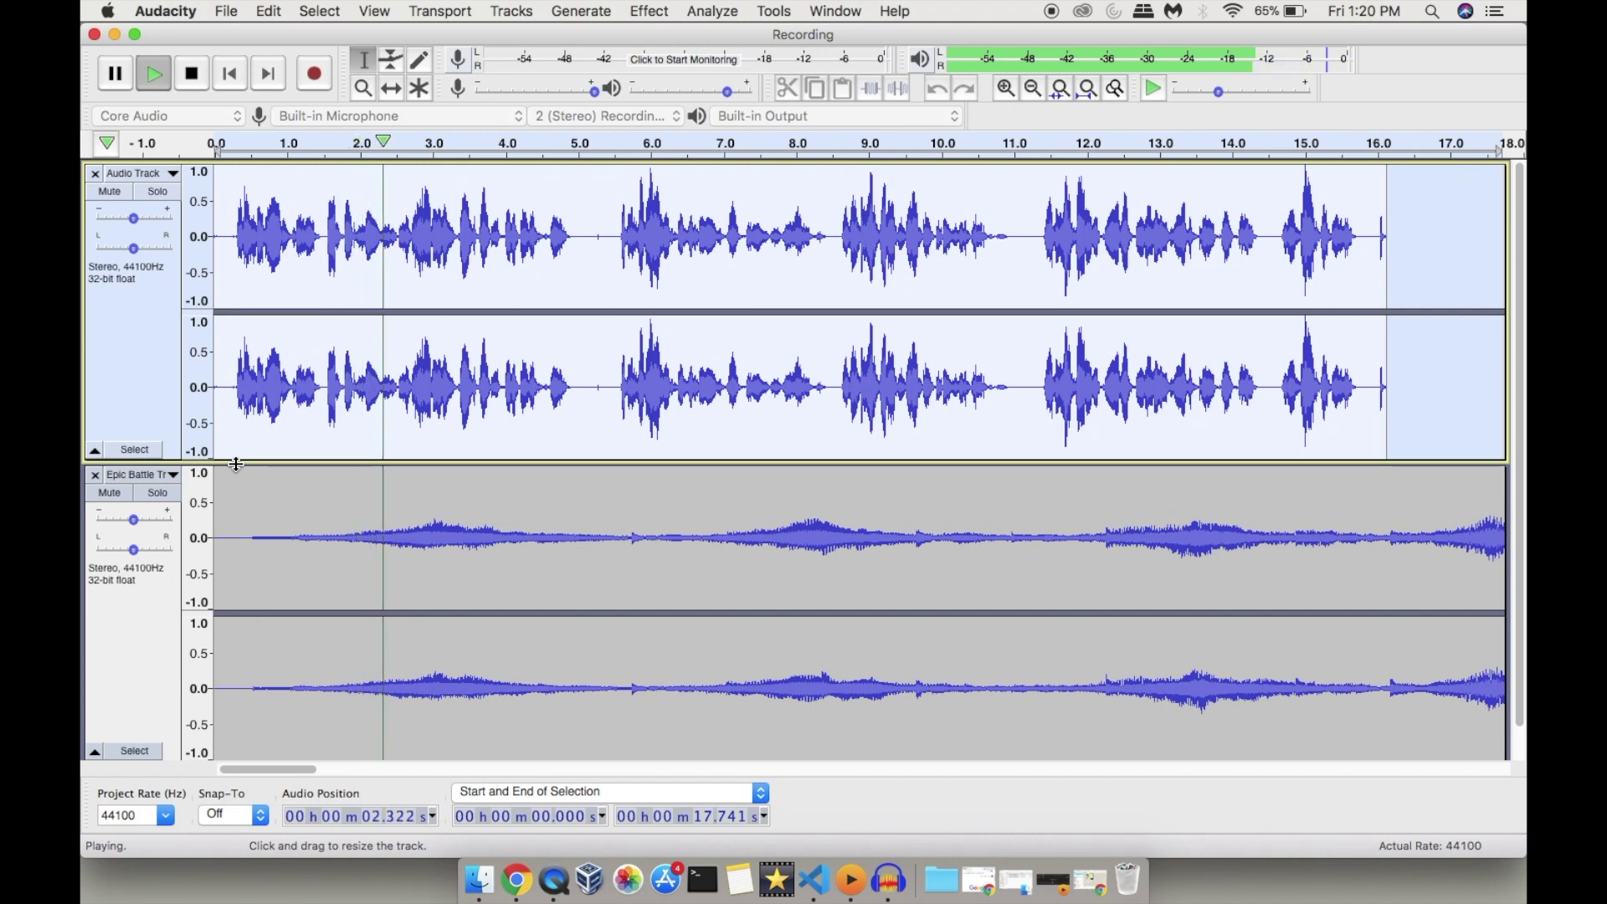
key("space")
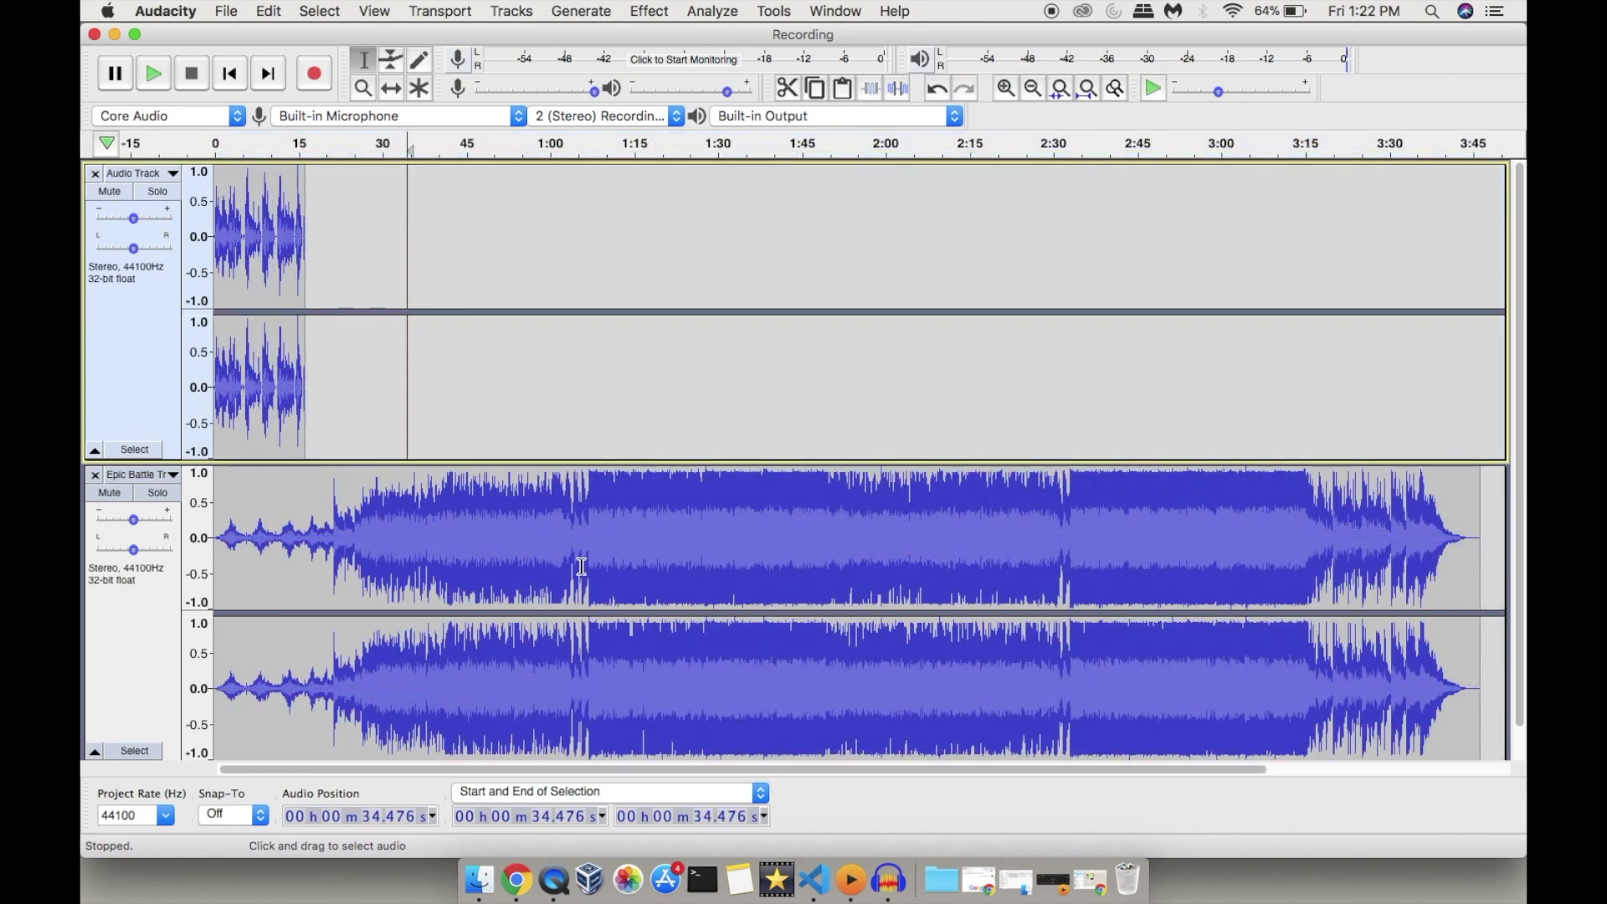
Copy the loud passage from about 1:12 to 1:45 of the music track and paste it at the track's start.
left_click_drag(619, 537, 801, 536)
left_click(215, 525)
key("cmd+v")
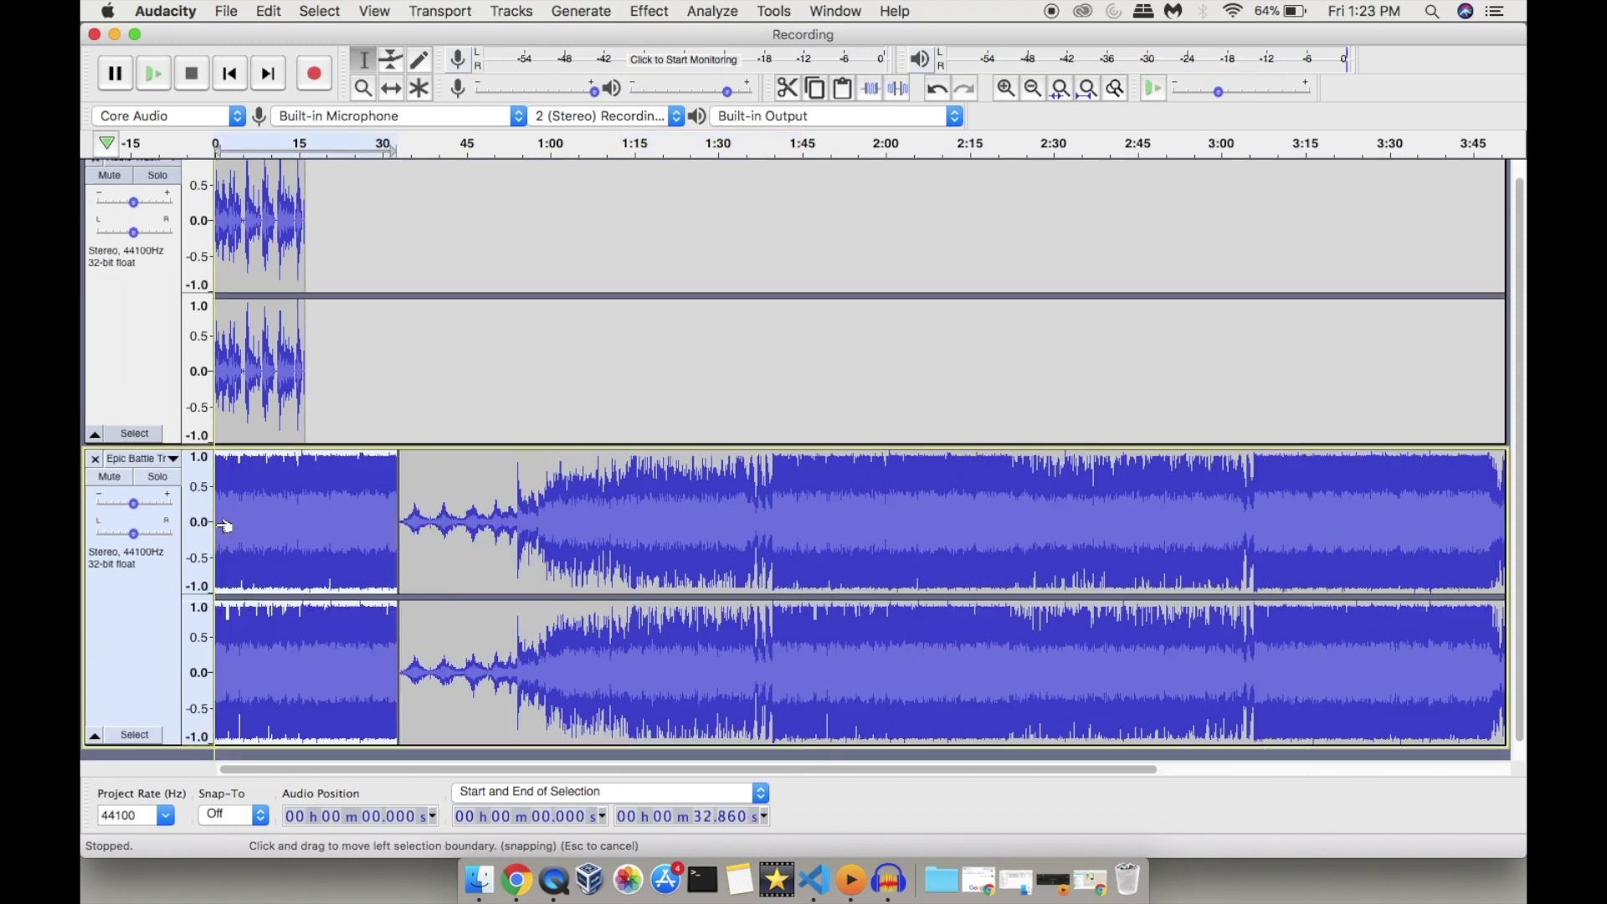
Delete everything in the music track beyond the end of the voice recording.
left_click_drag(305, 469, 1522, 570)
key("BackSpace")
left_click(250, 368)
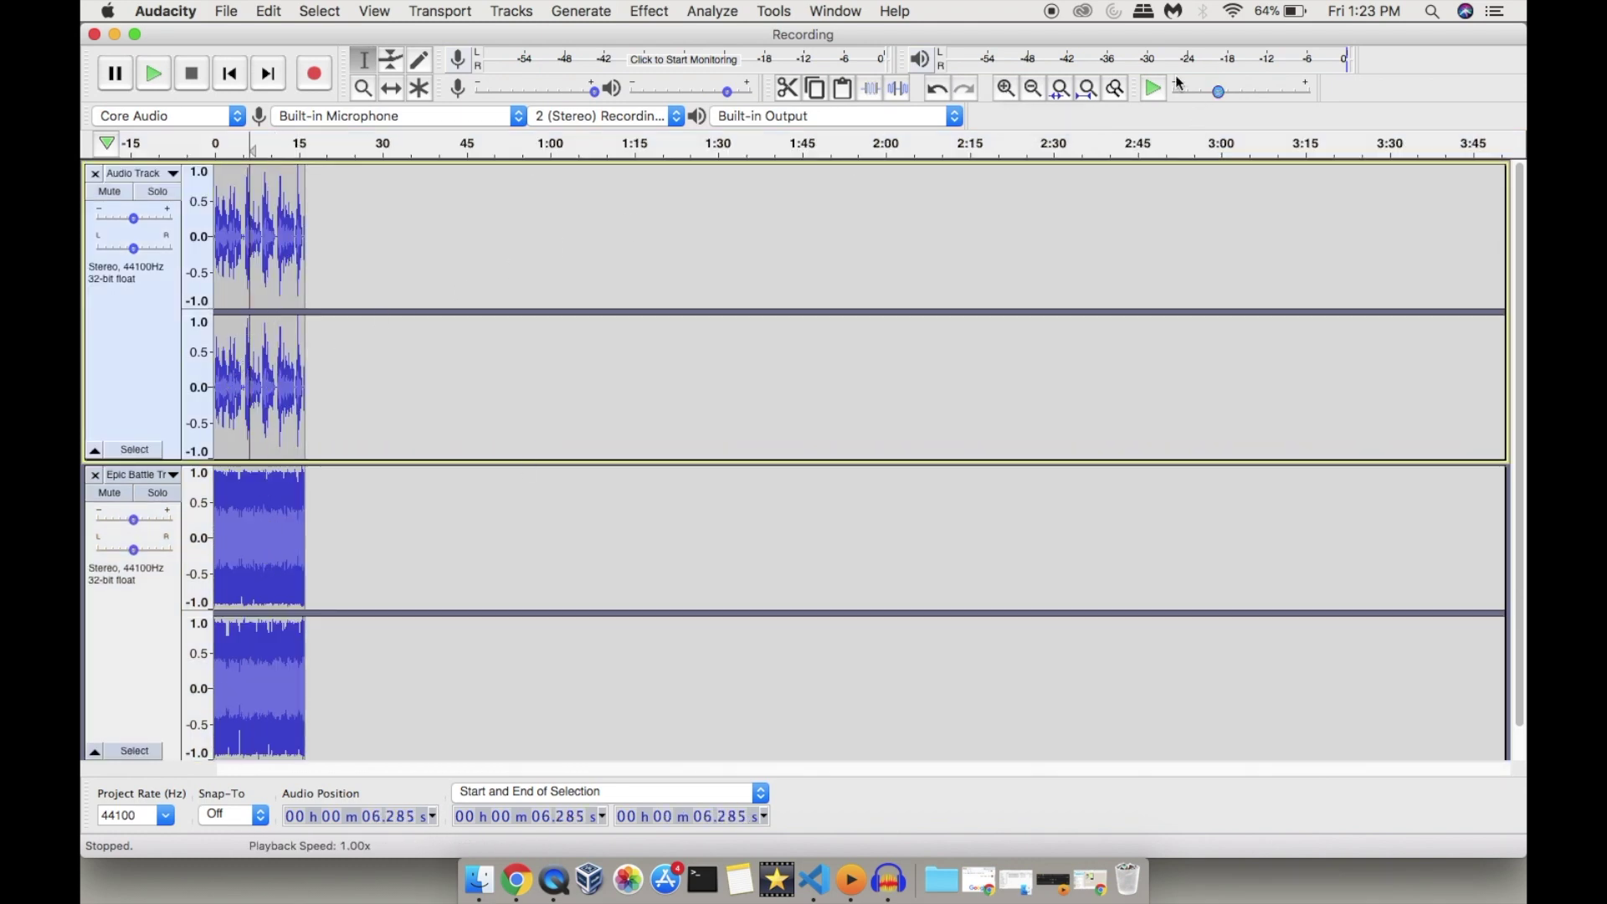
Apply a Fade In to the first 0.291 seconds of the music track.
left_click(1005, 88)
left_click(1006, 89)
left_click(1005, 89)
left_click(1005, 88)
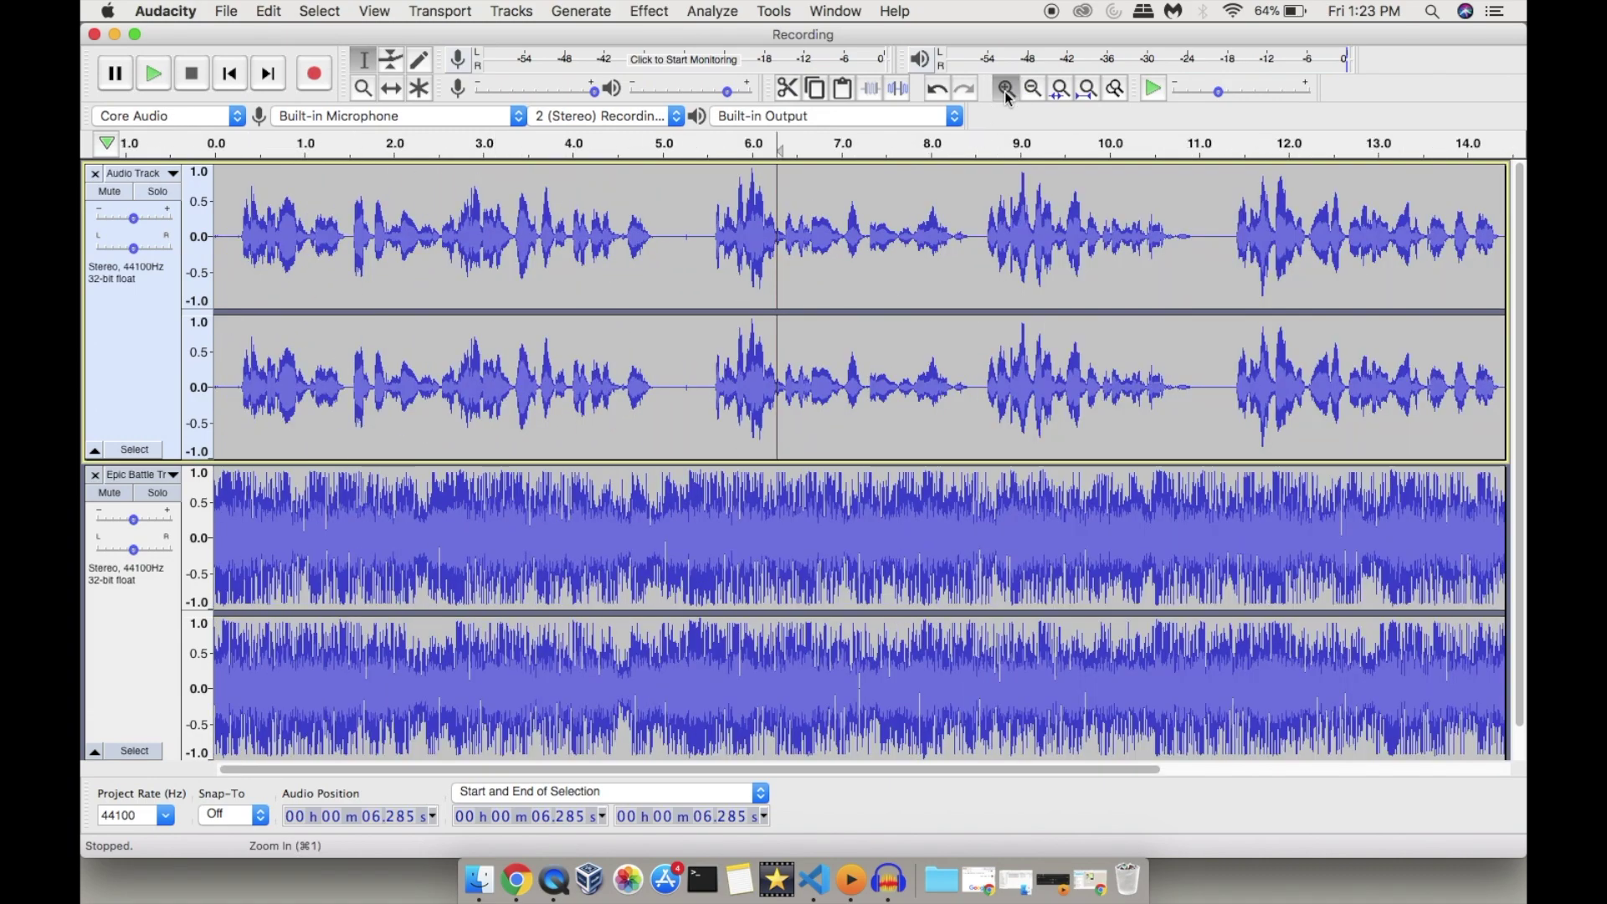
left_click(1006, 88)
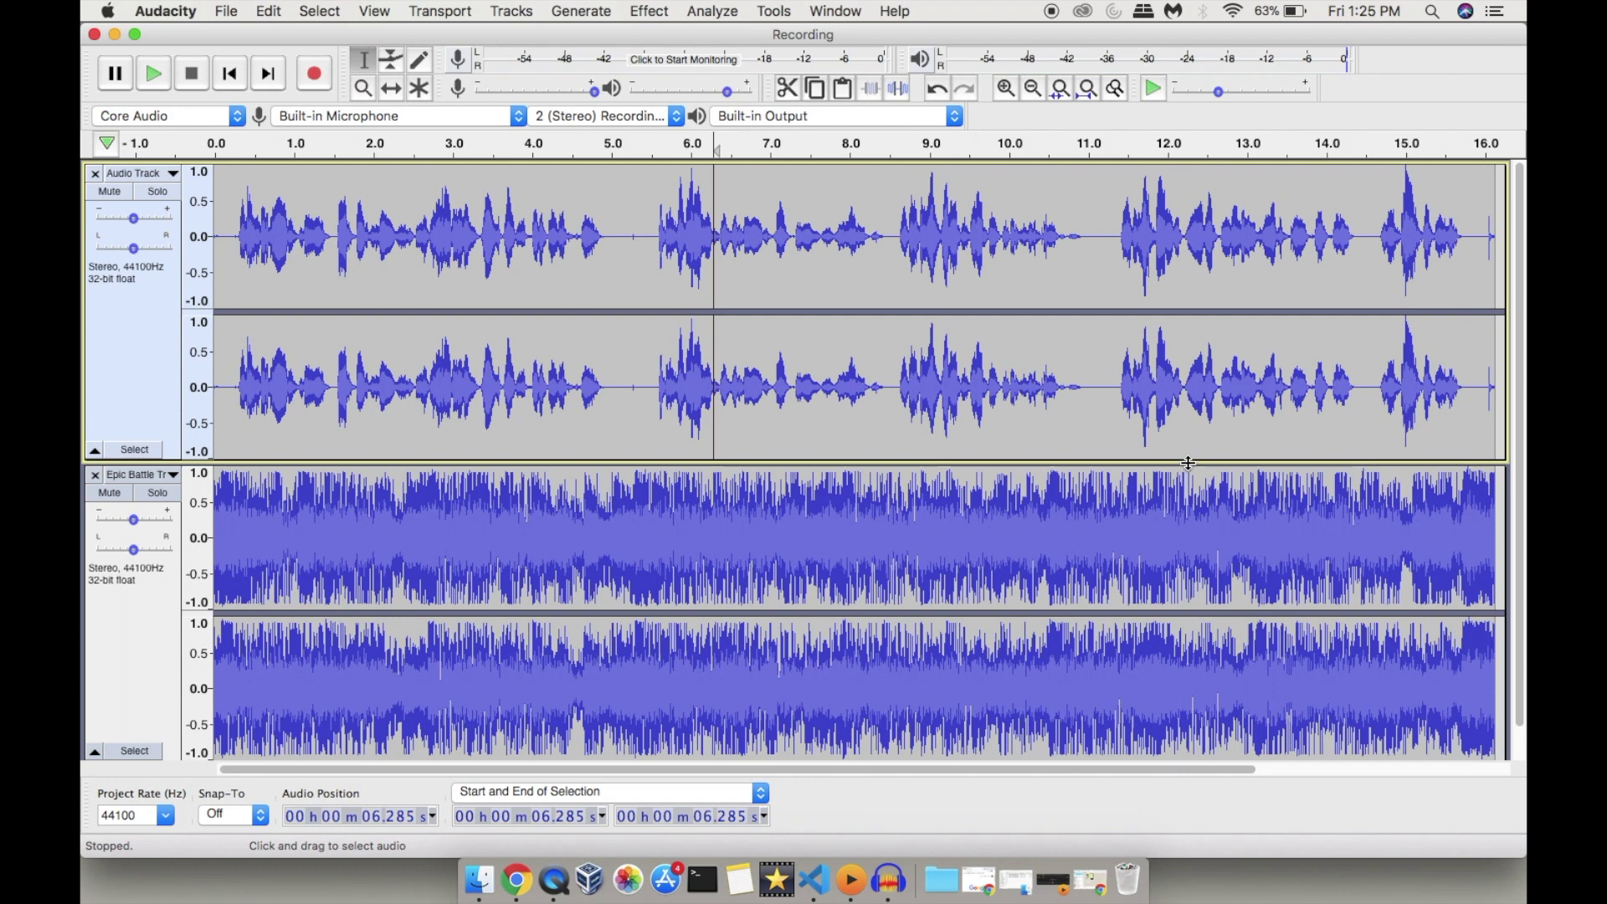
scroll(257, 484, "down", 1)
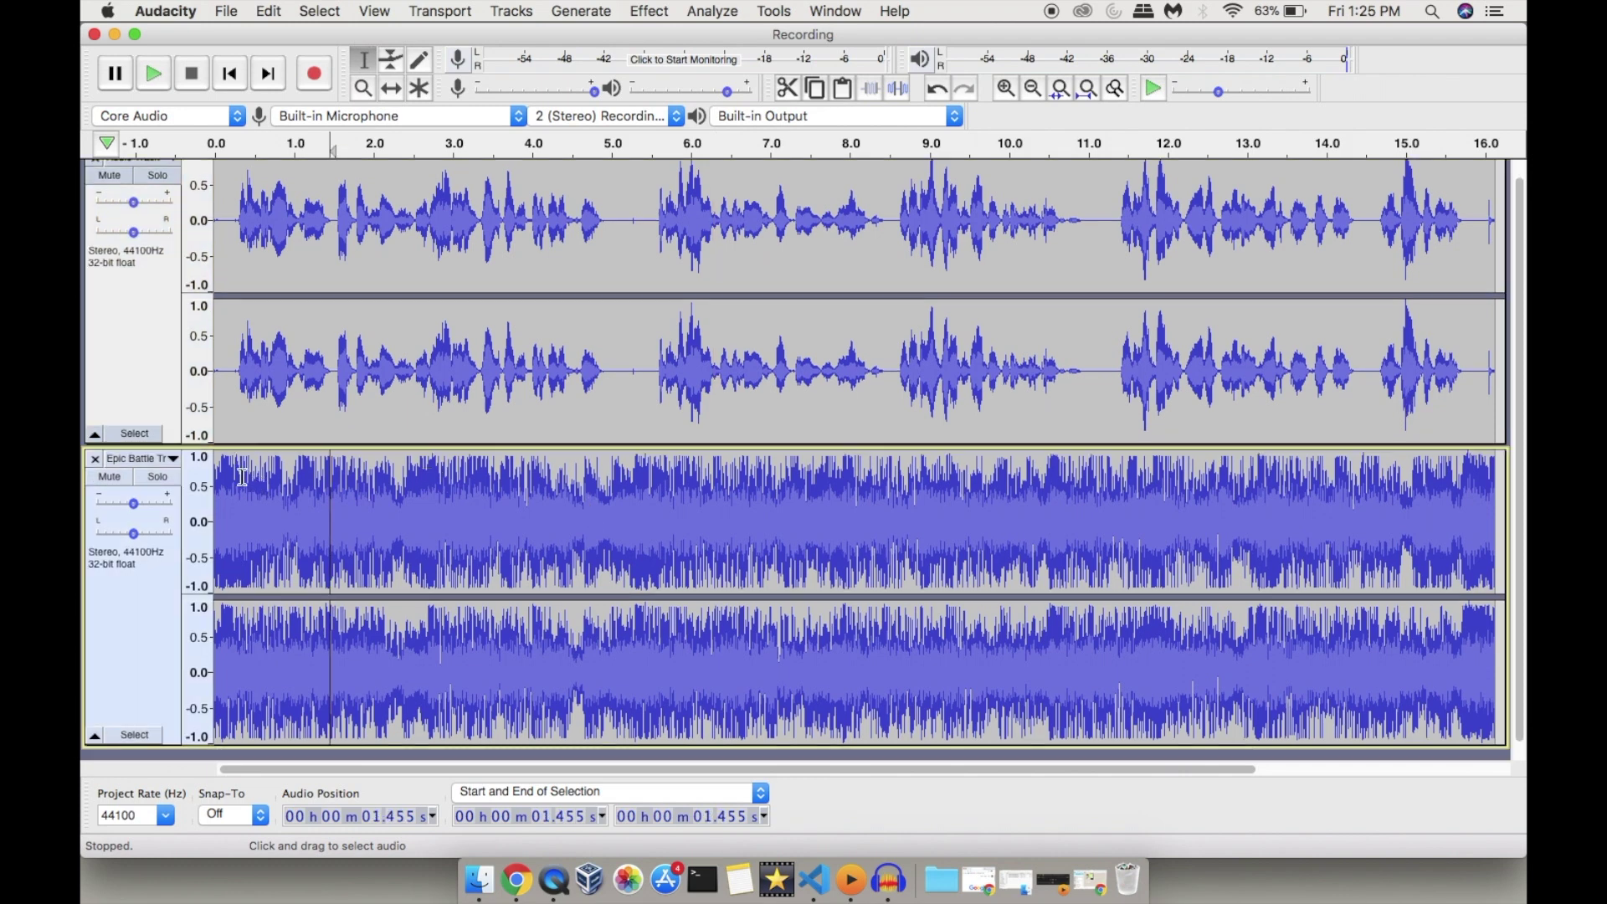
left_click(228, 473)
left_click_drag(227, 473, 204, 466)
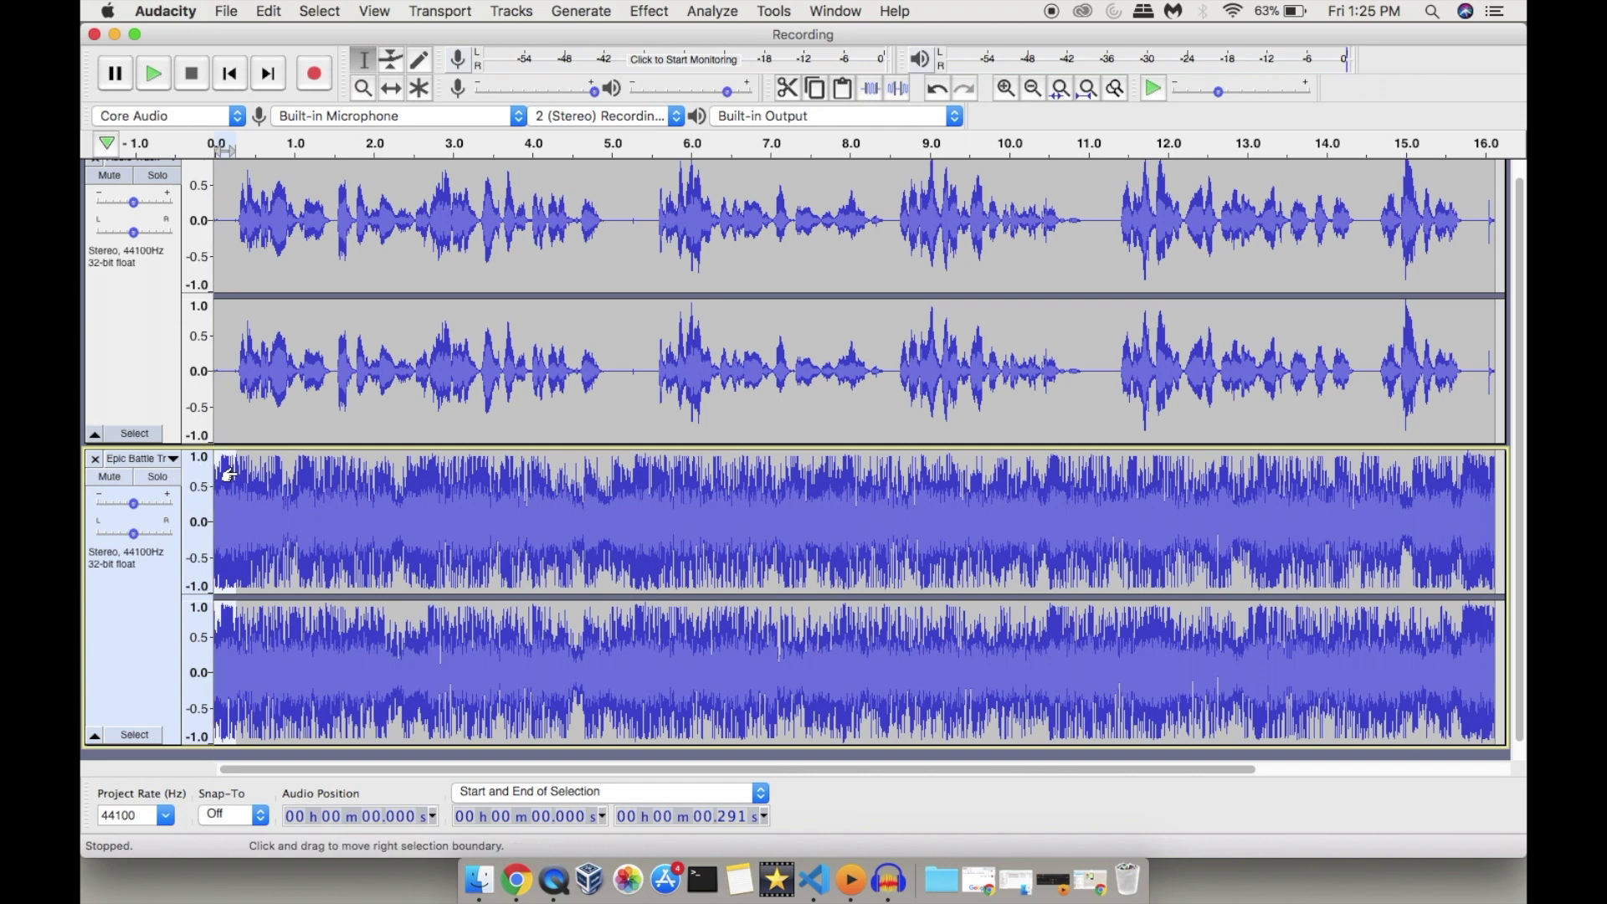
left_click(645, 12)
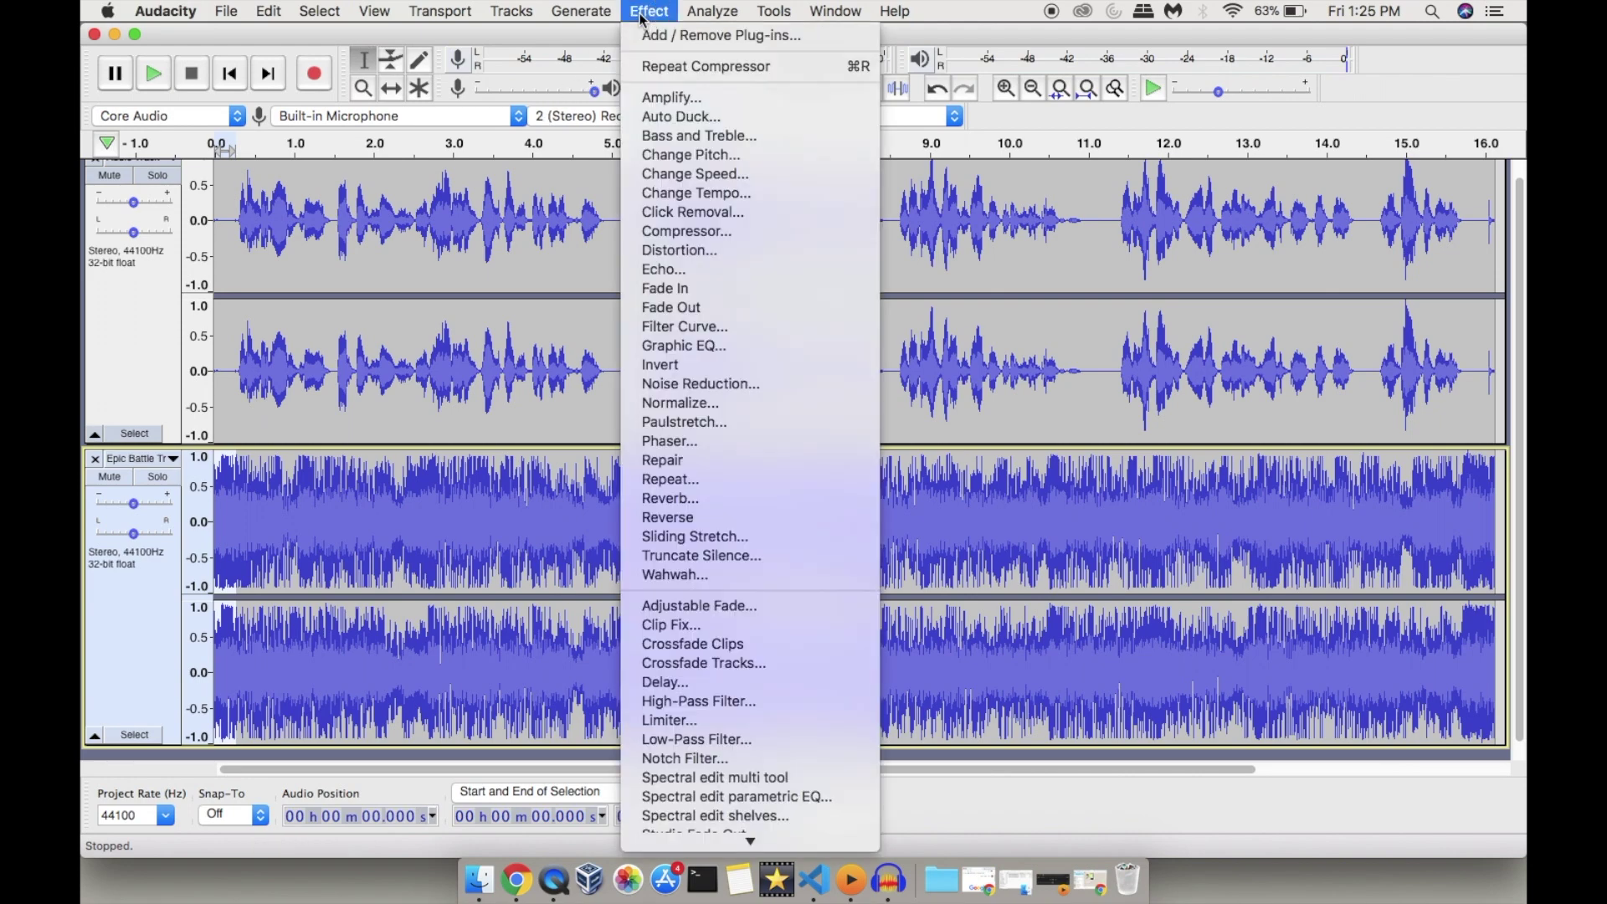
left_click(678, 289)
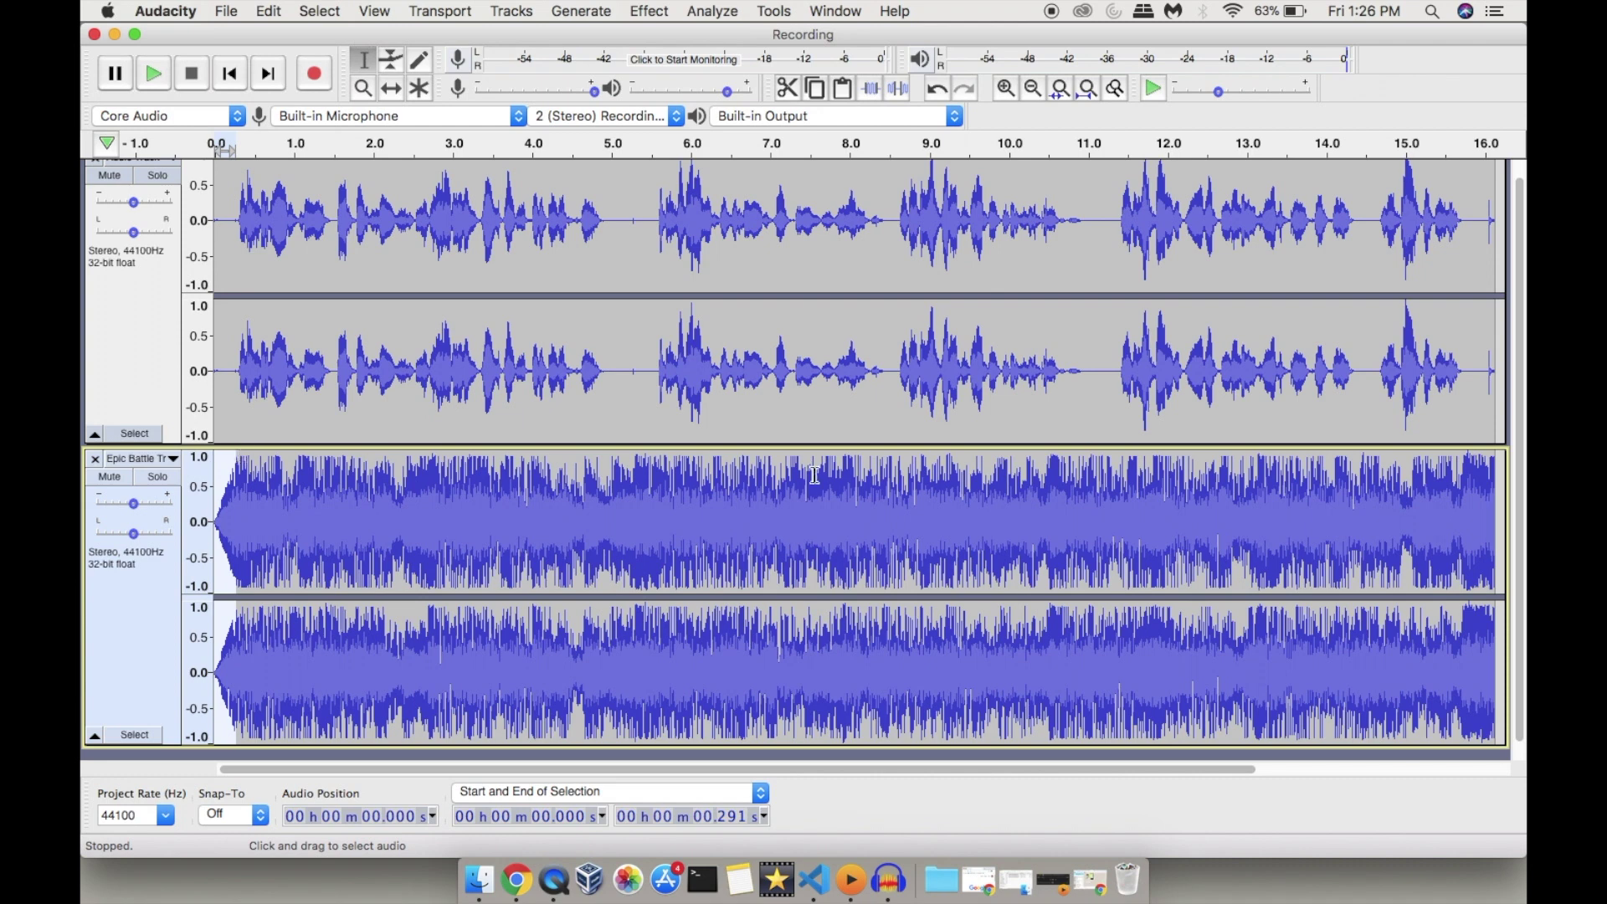
Apply a Fade Out to the end of the music track, from 15.659 to 16.127 seconds.
left_click(1491, 518)
left_click_drag(1492, 518, 1458, 514)
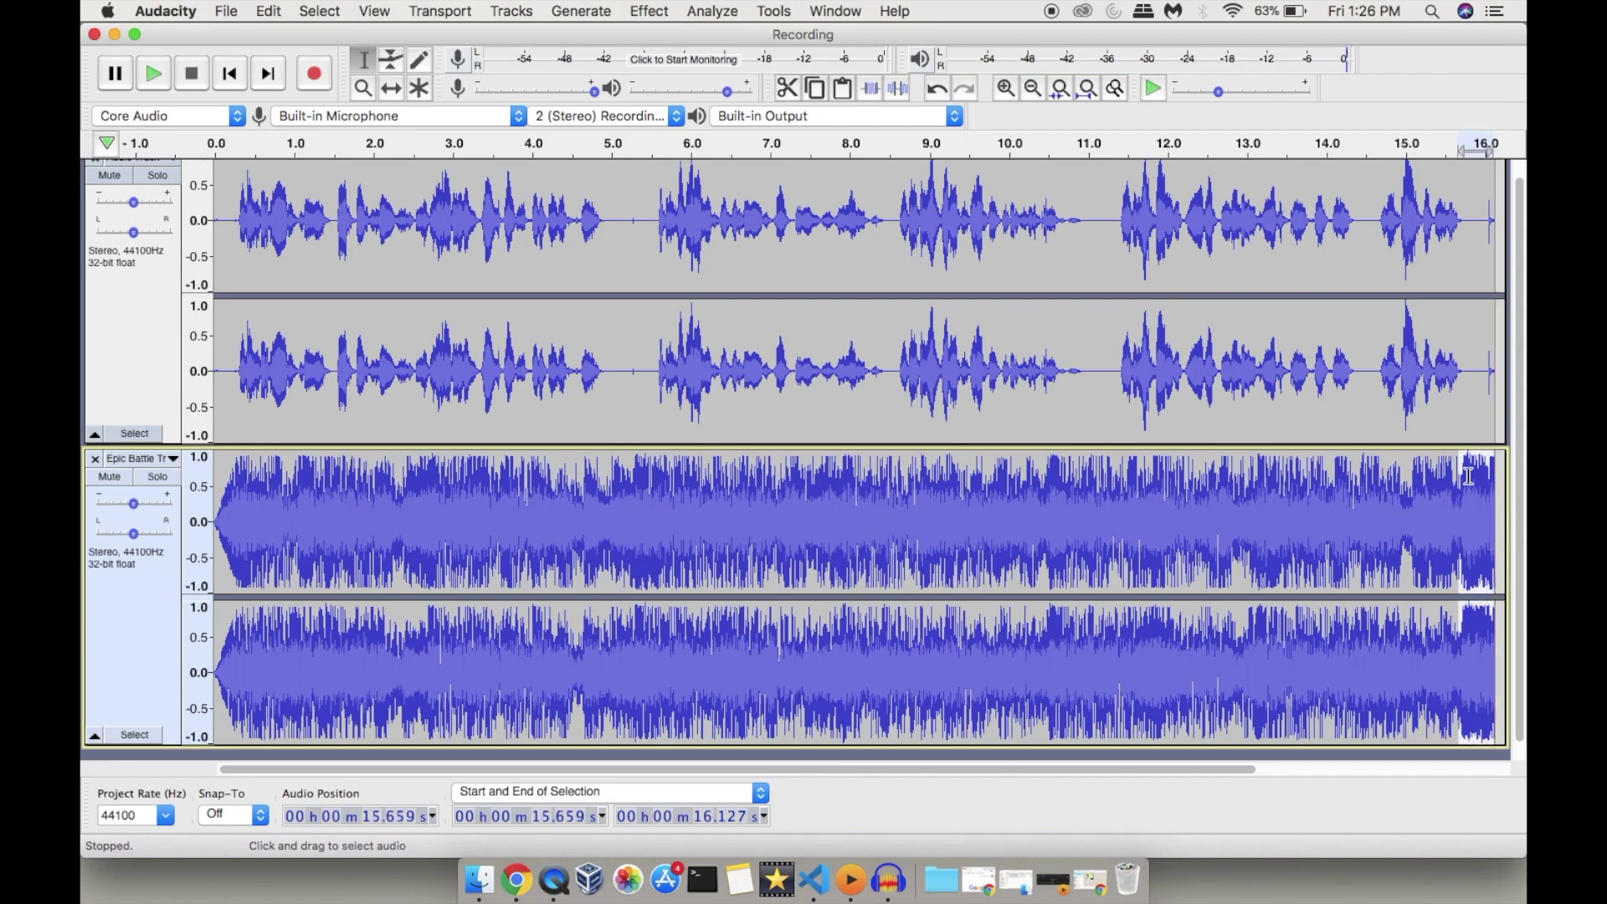
left_click(650, 11)
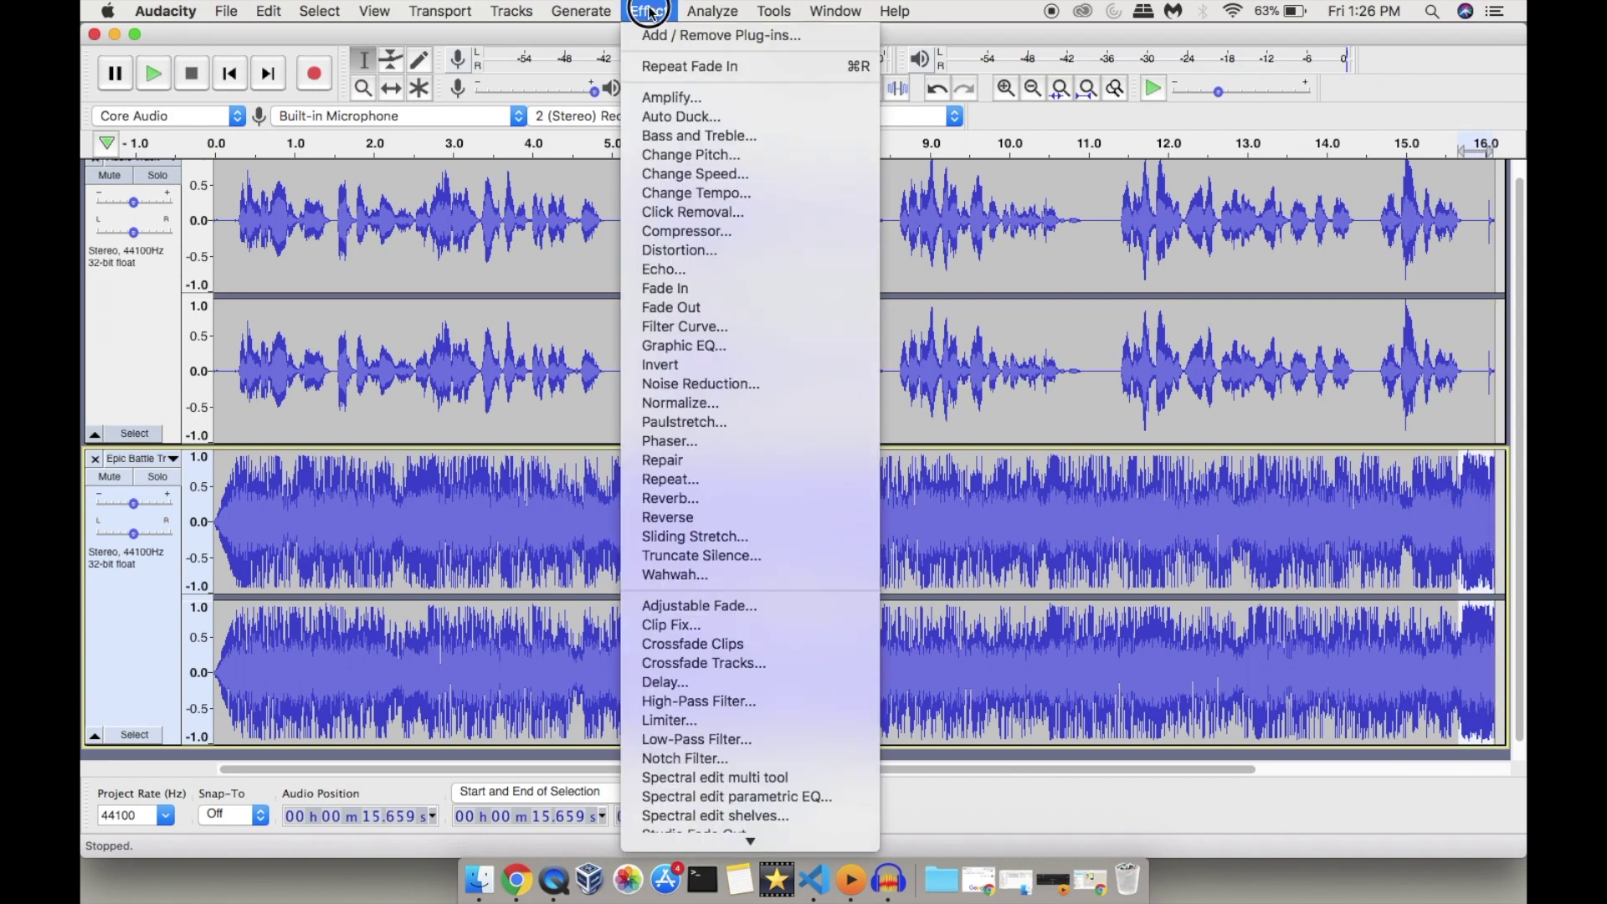
left_click(702, 310)
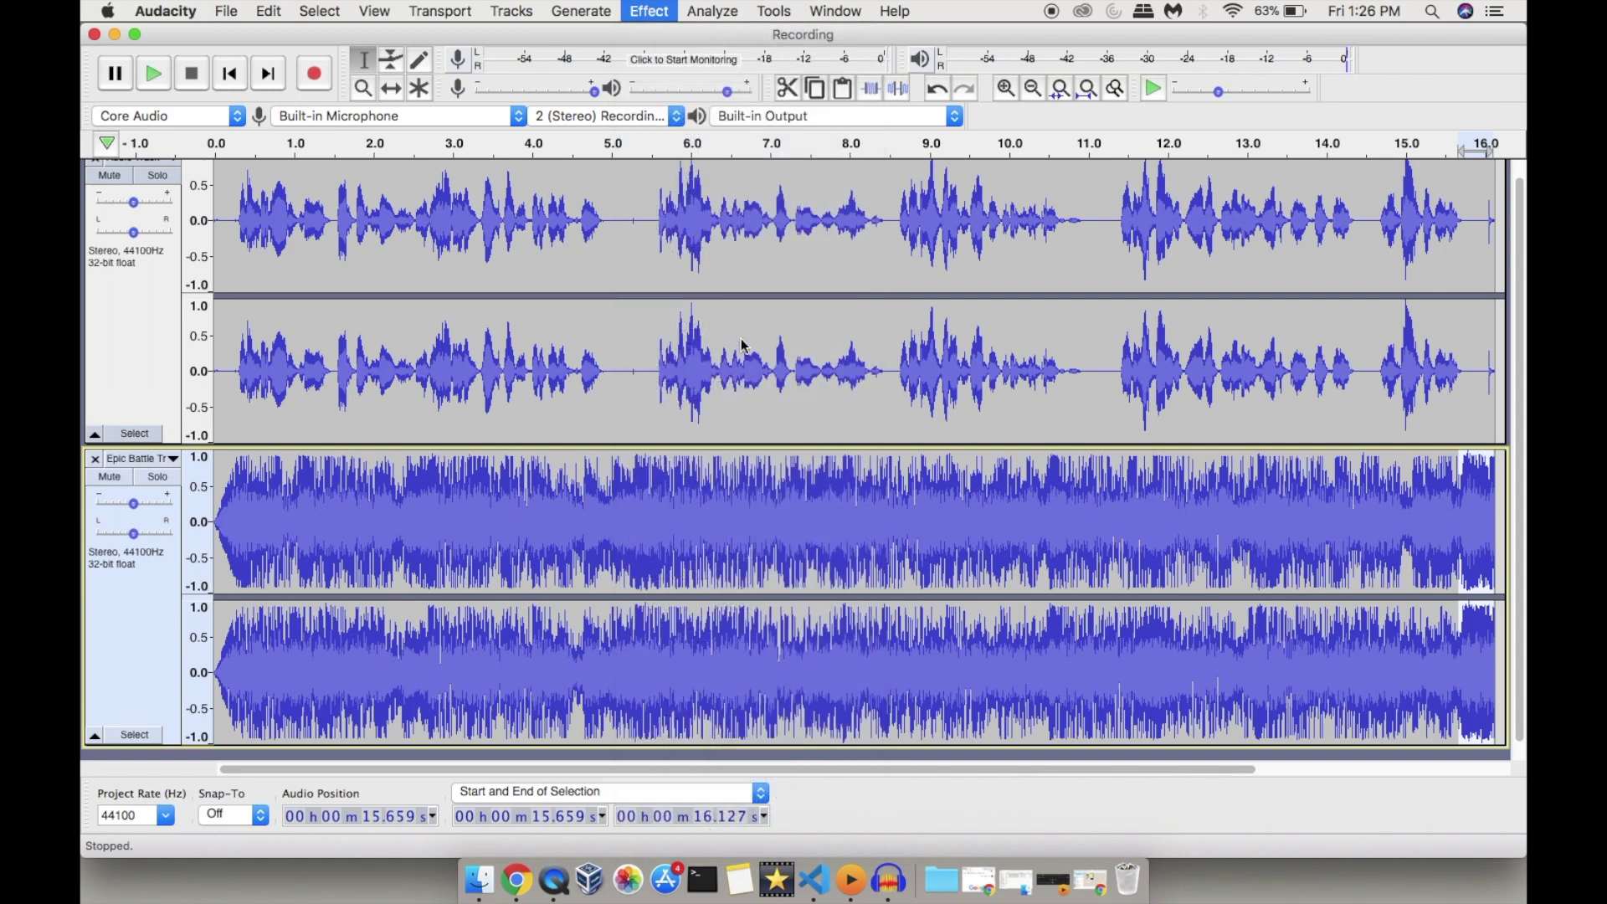
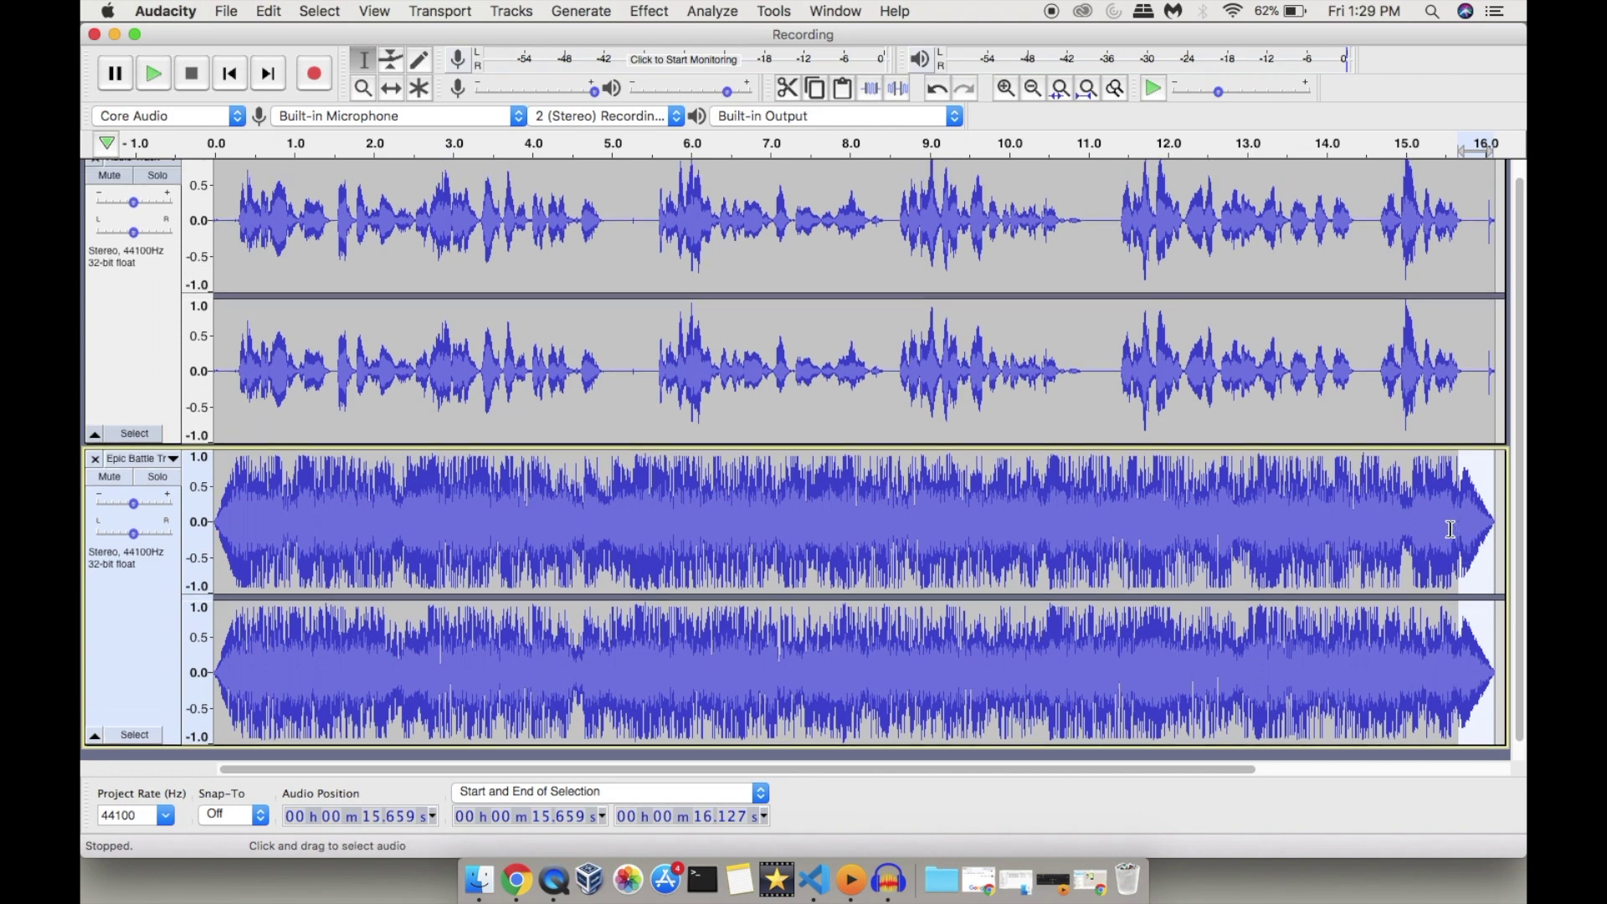
Split the stereo voice track into separate left and right channel tracks.
scroll(1450, 529, "up", 1)
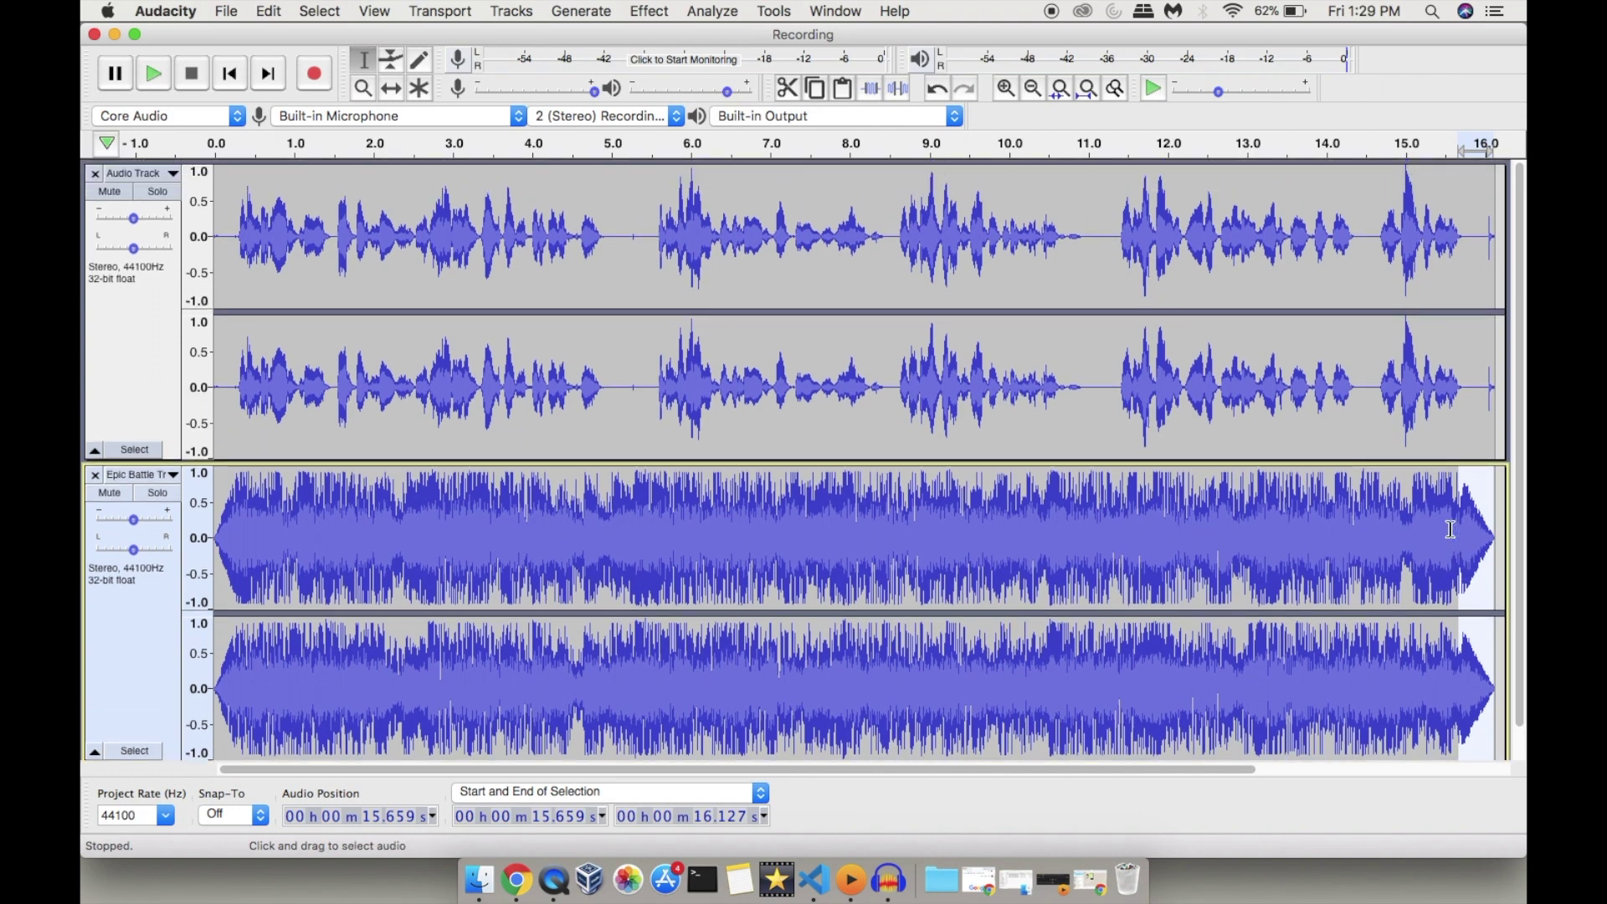
left_click(173, 176)
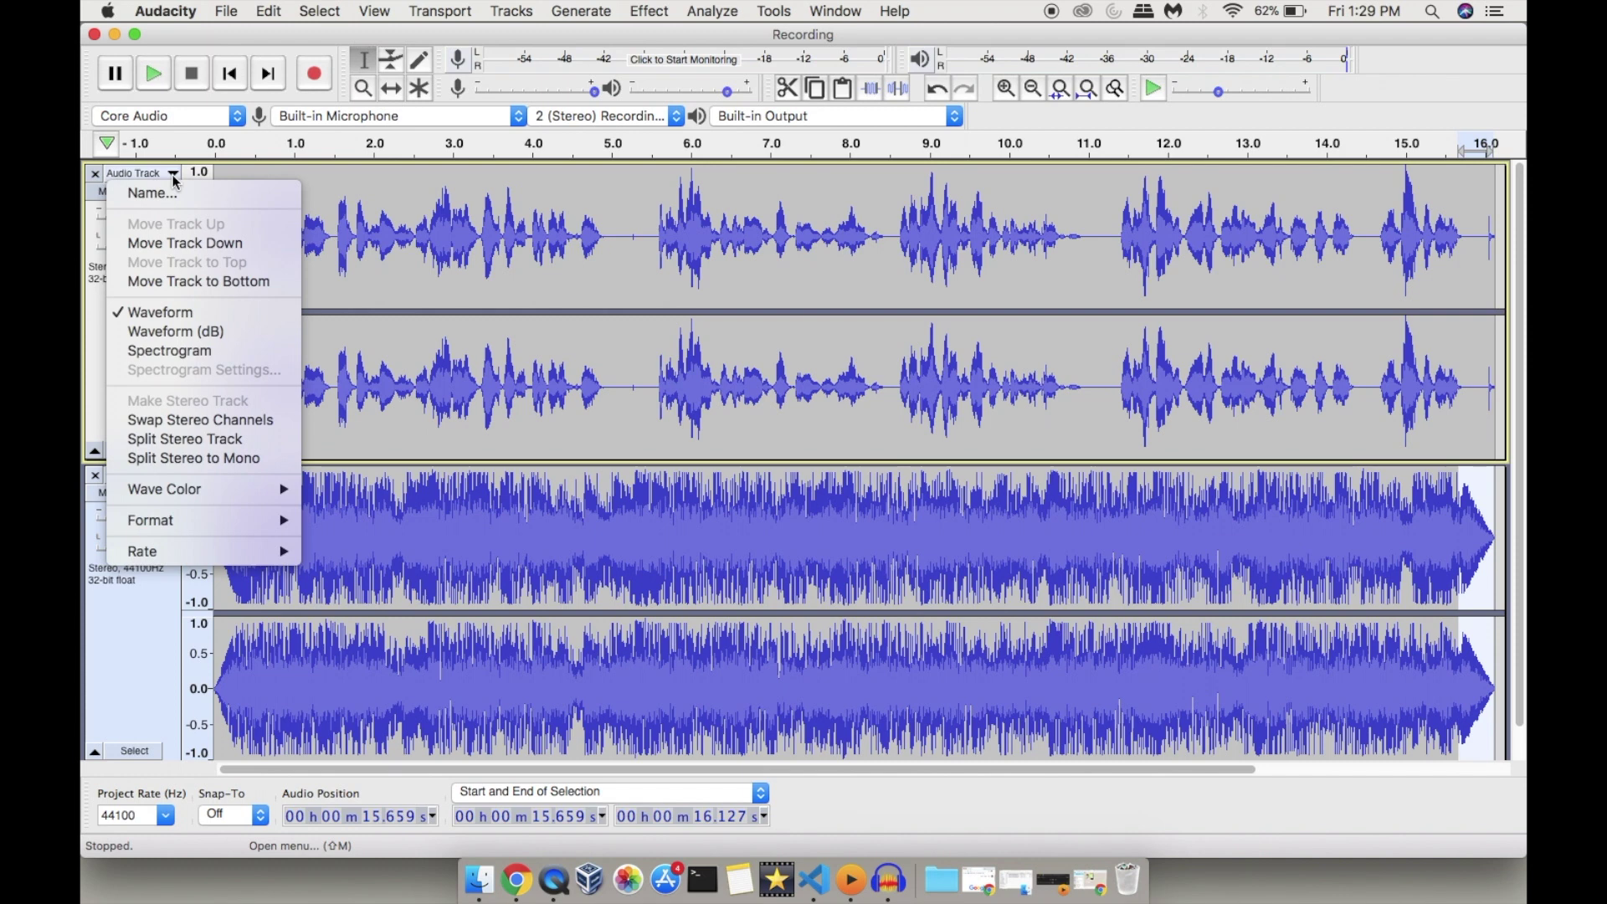
left_click(172, 446)
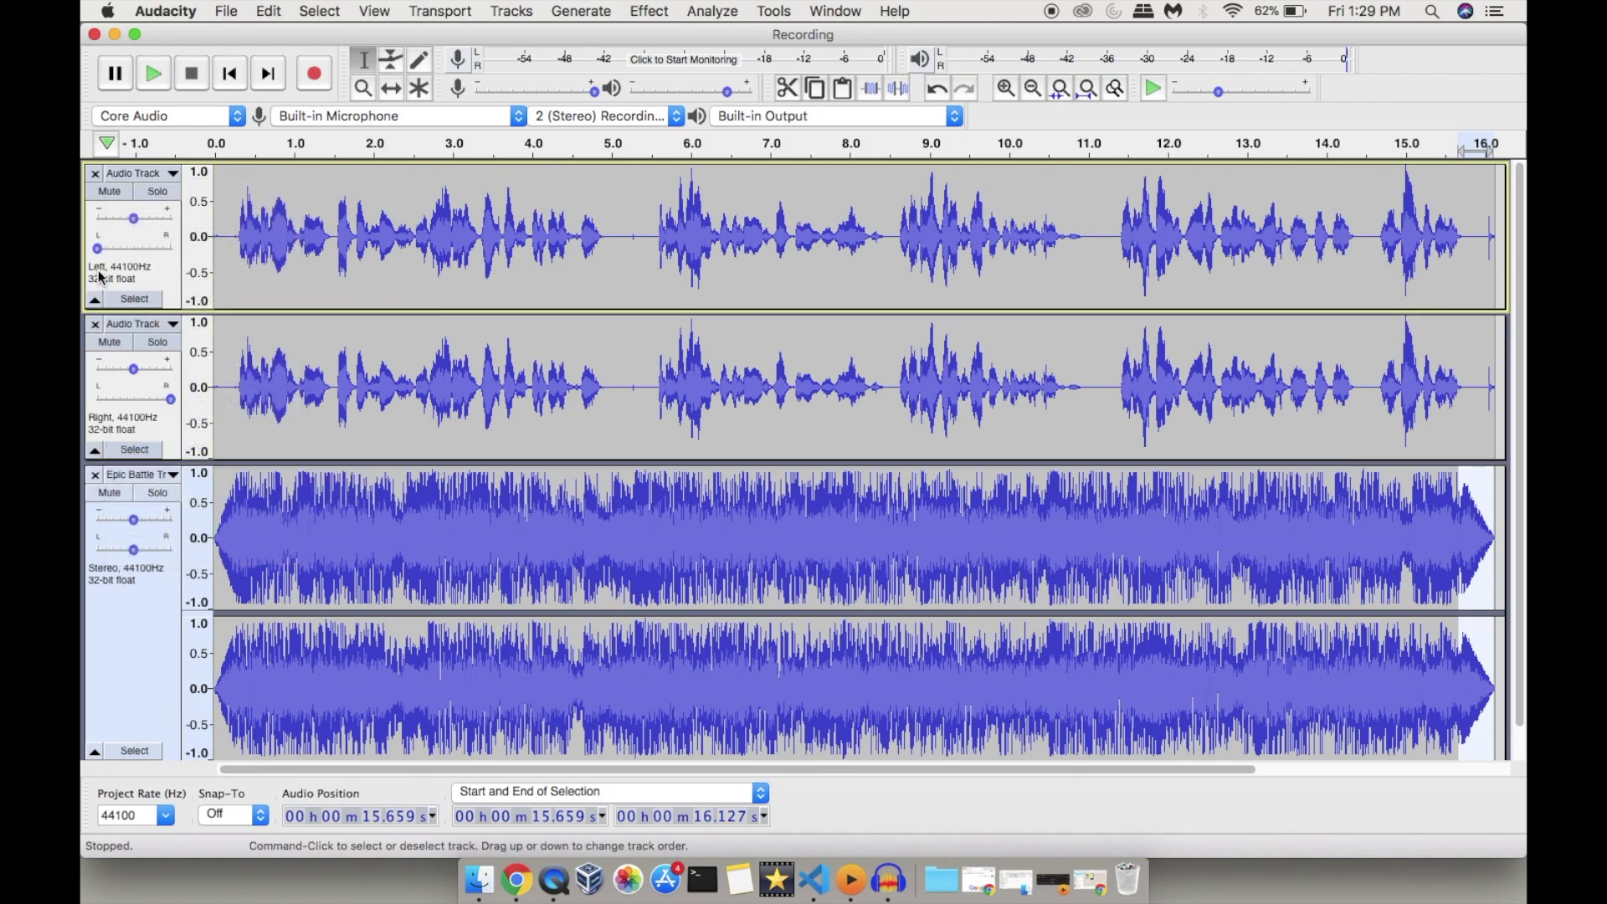
Select the left-channel voice track, remove the right-channel voice track and undo the removal.
left_click(134, 299)
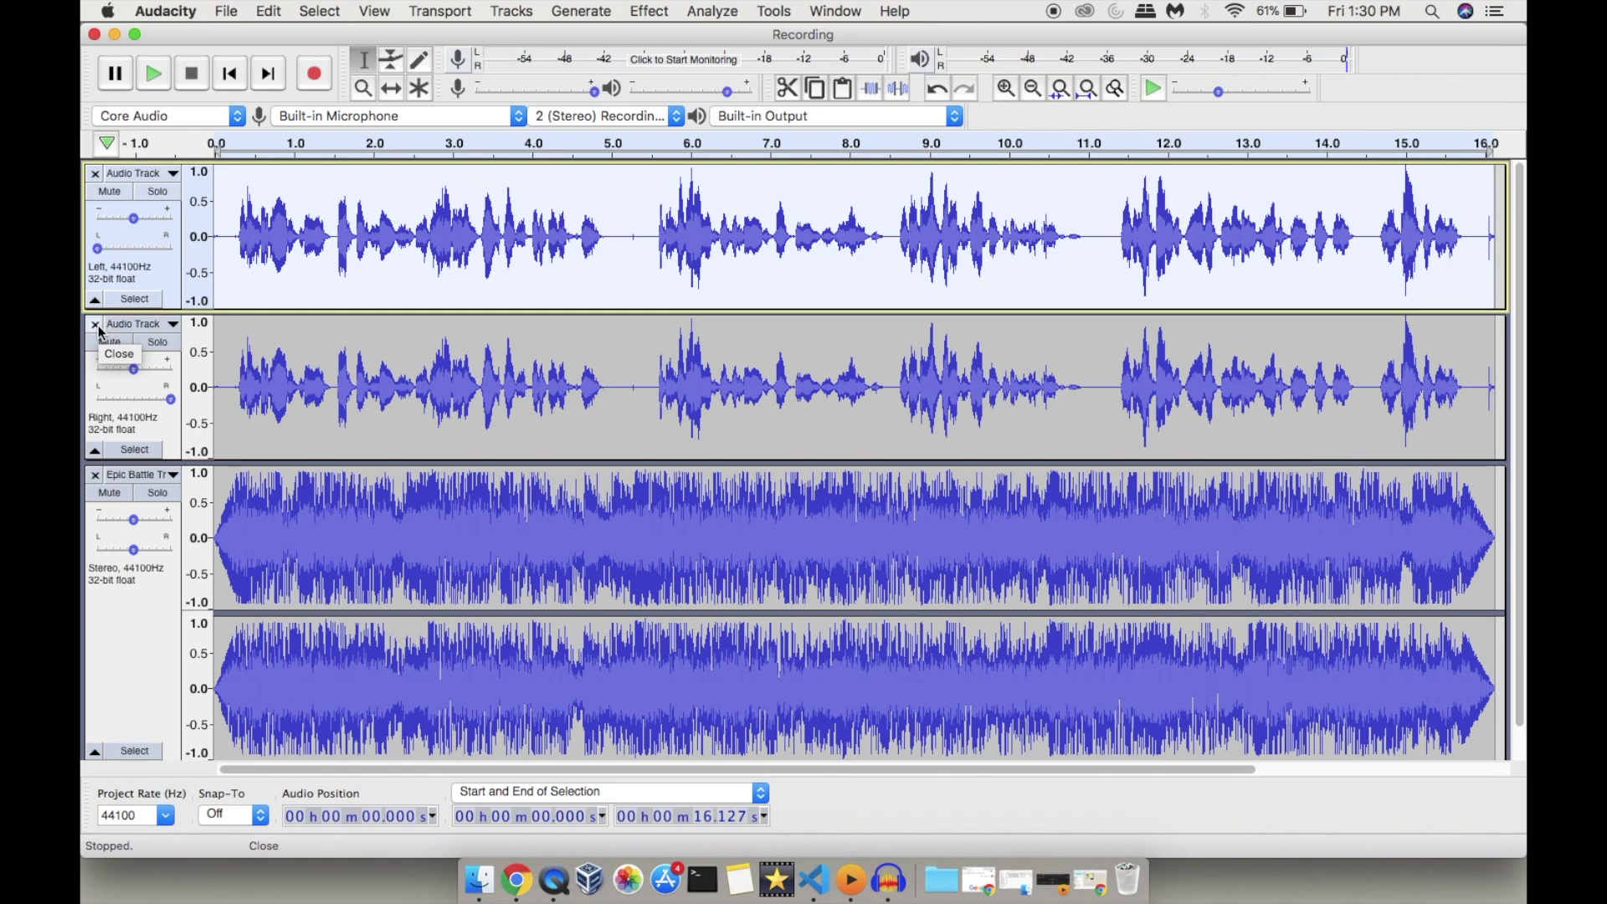
left_click(95, 325)
key("super+z")
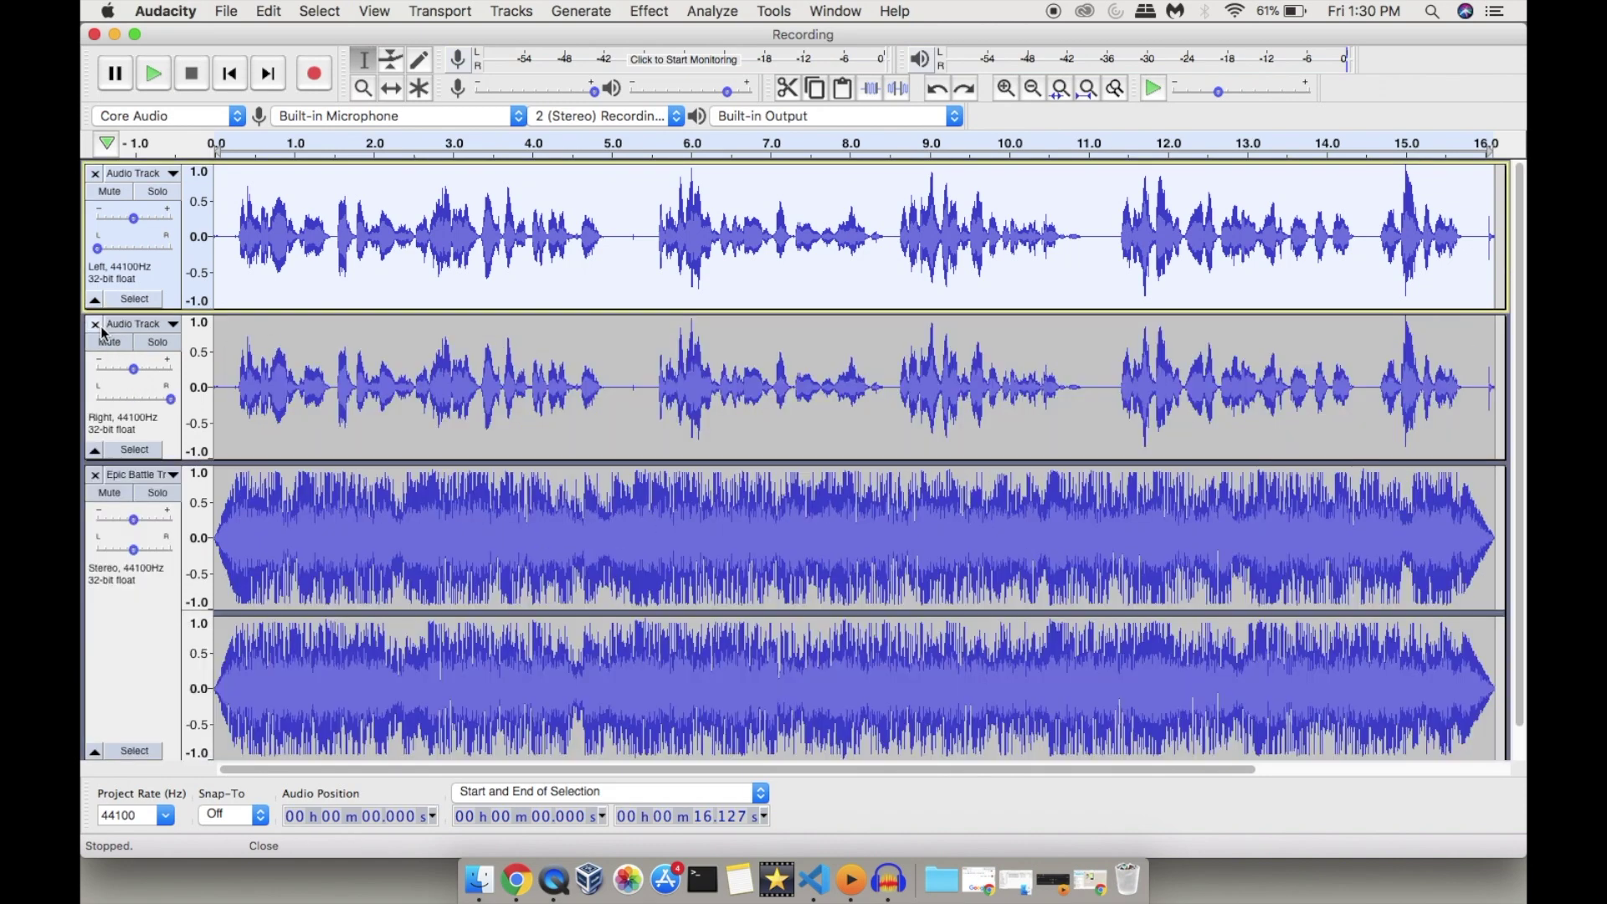
Amplify the right-channel voice track by -13.6 dB between about 0.25 and 15.8 seconds.
left_click_drag(236, 391, 1471, 402)
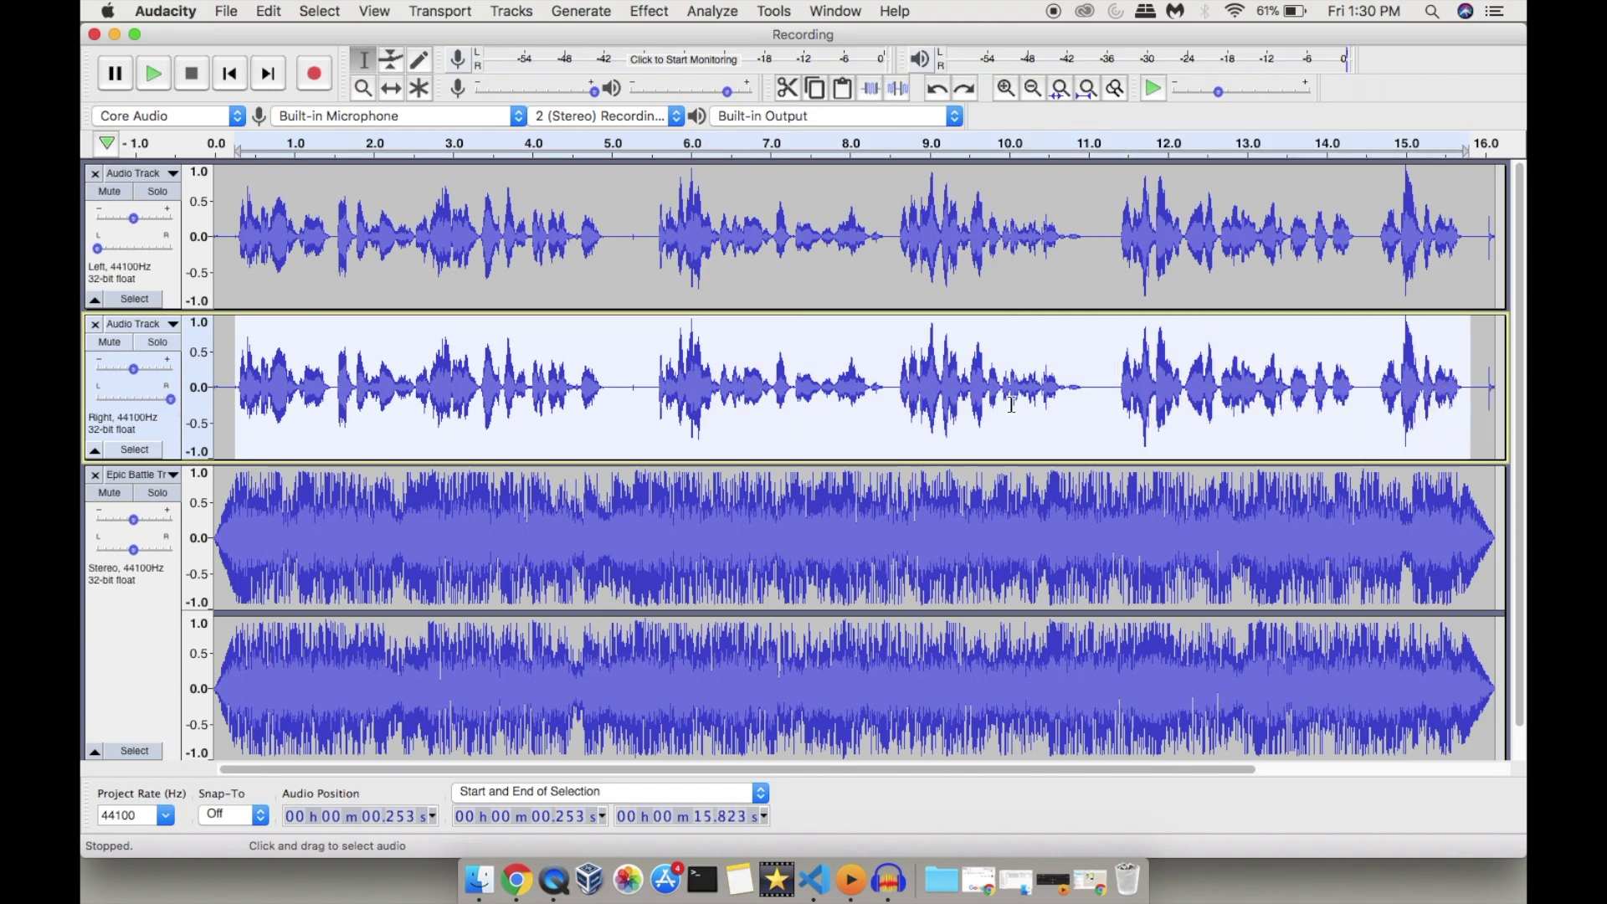
left_click(650, 11)
left_click(667, 104)
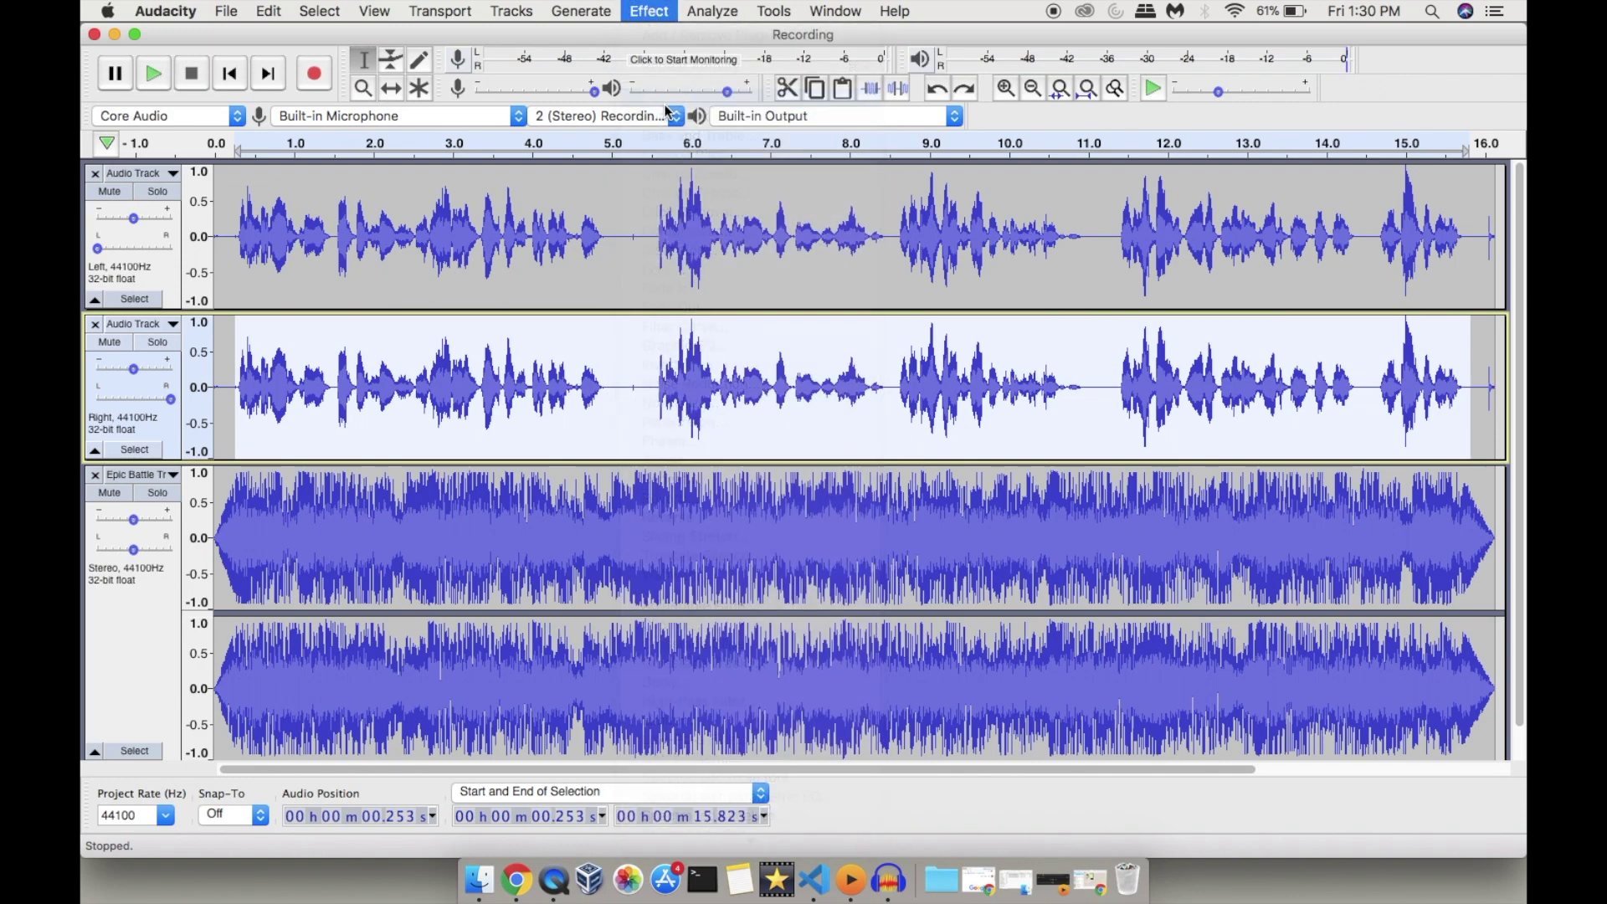
left_click_drag(801, 414, 735, 412)
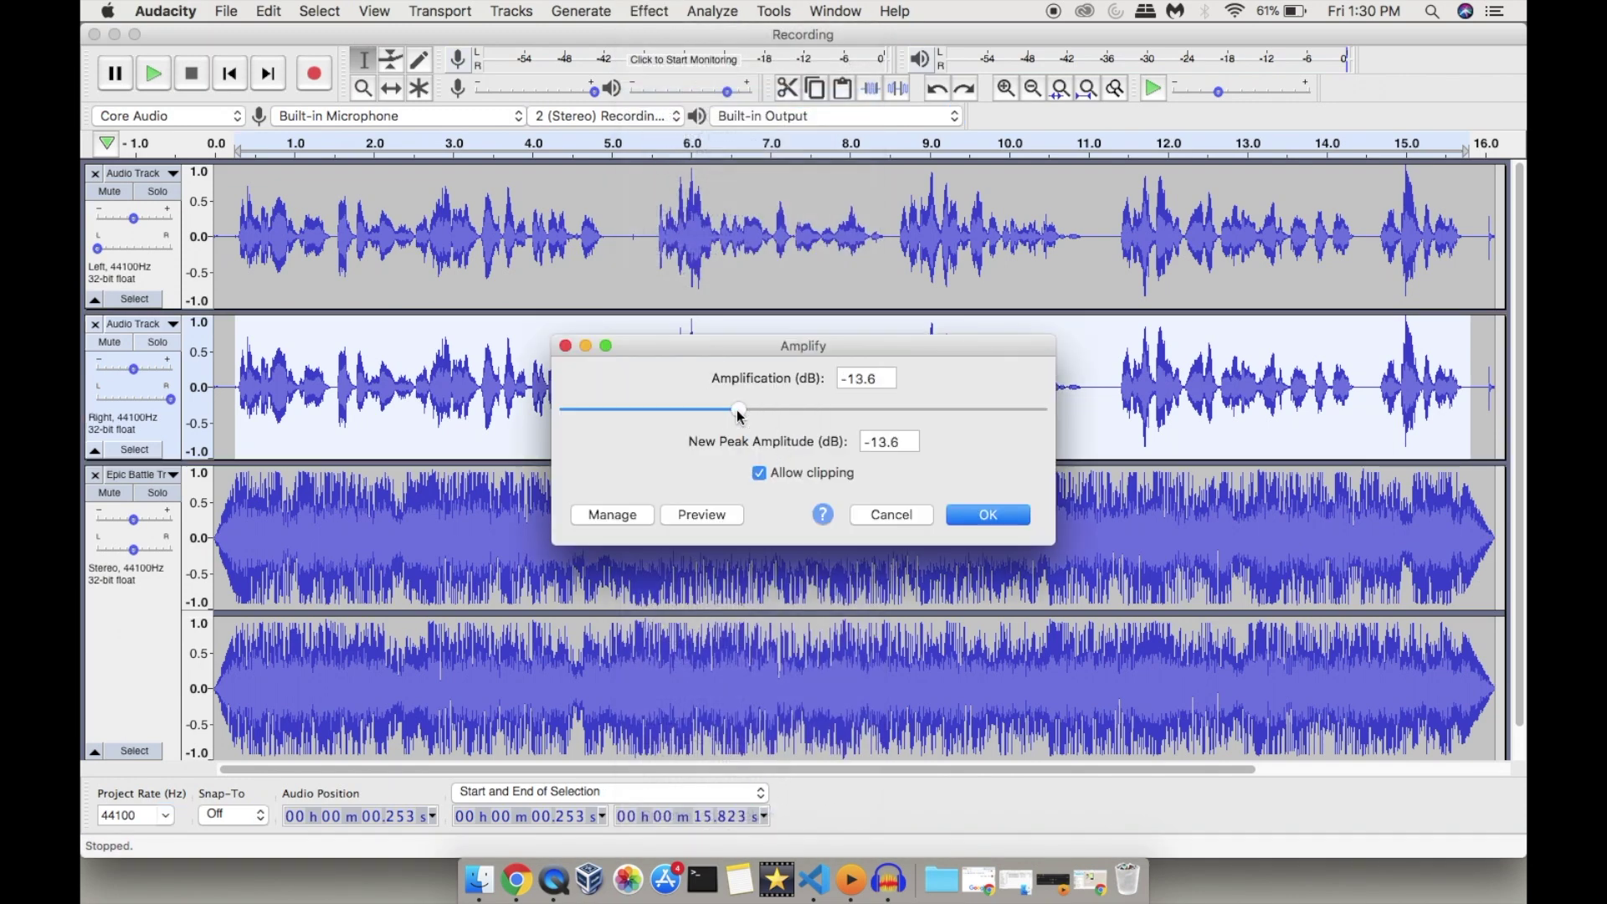
left_click(1011, 514)
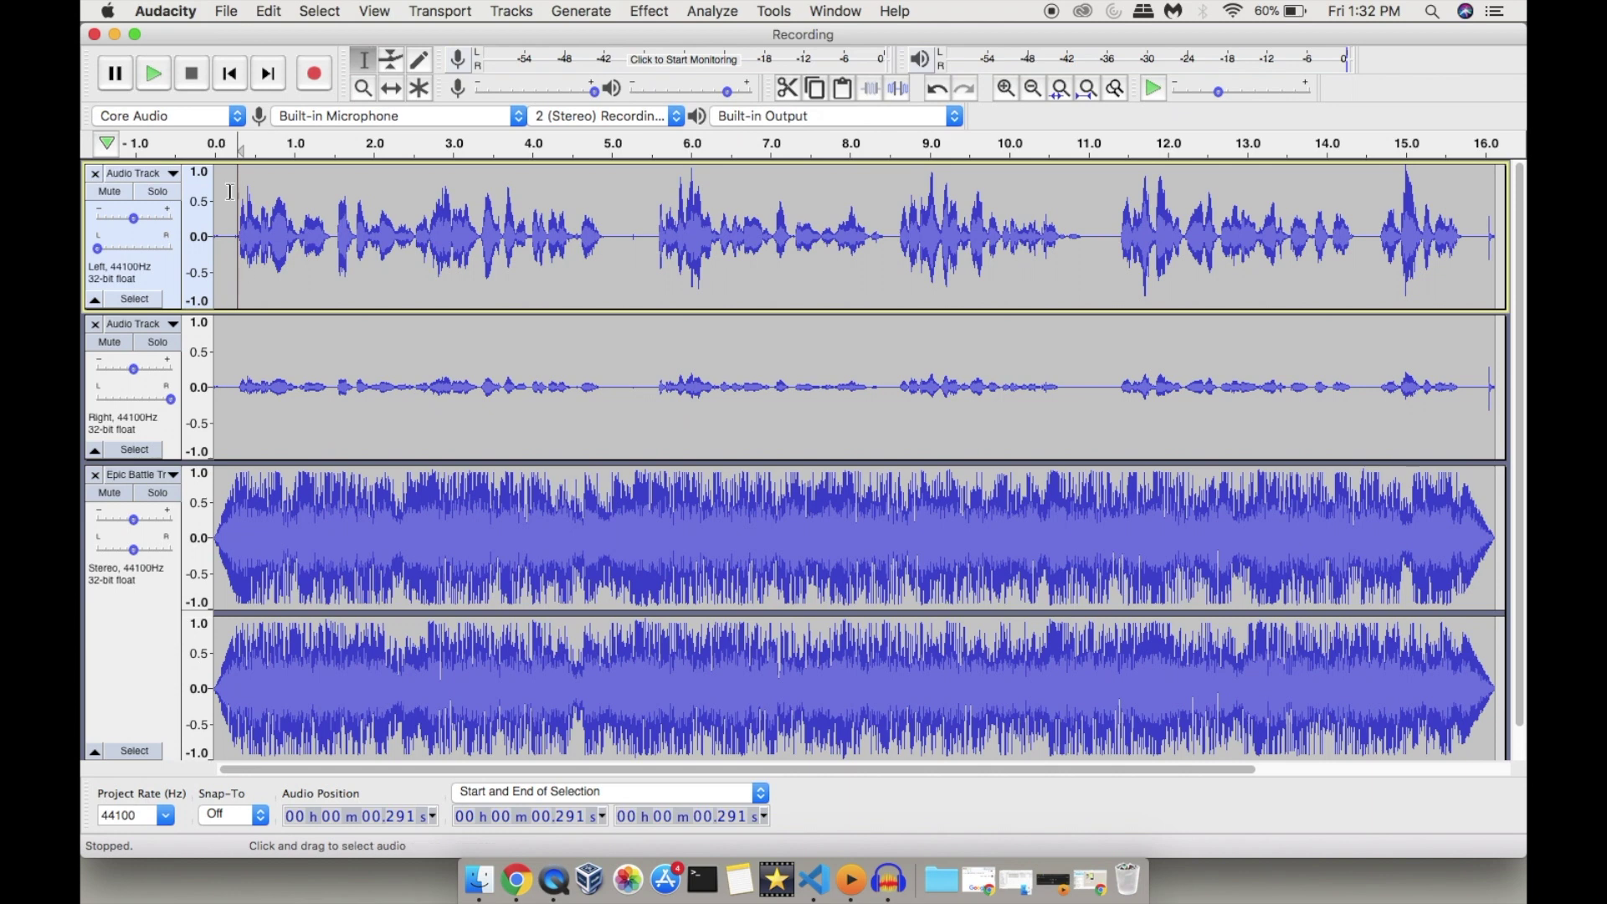
Export the project as an MP3 named Recording File to the Desktop, keeping the preset Standard quality.
left_click(226, 11)
mouse_move(239, 161)
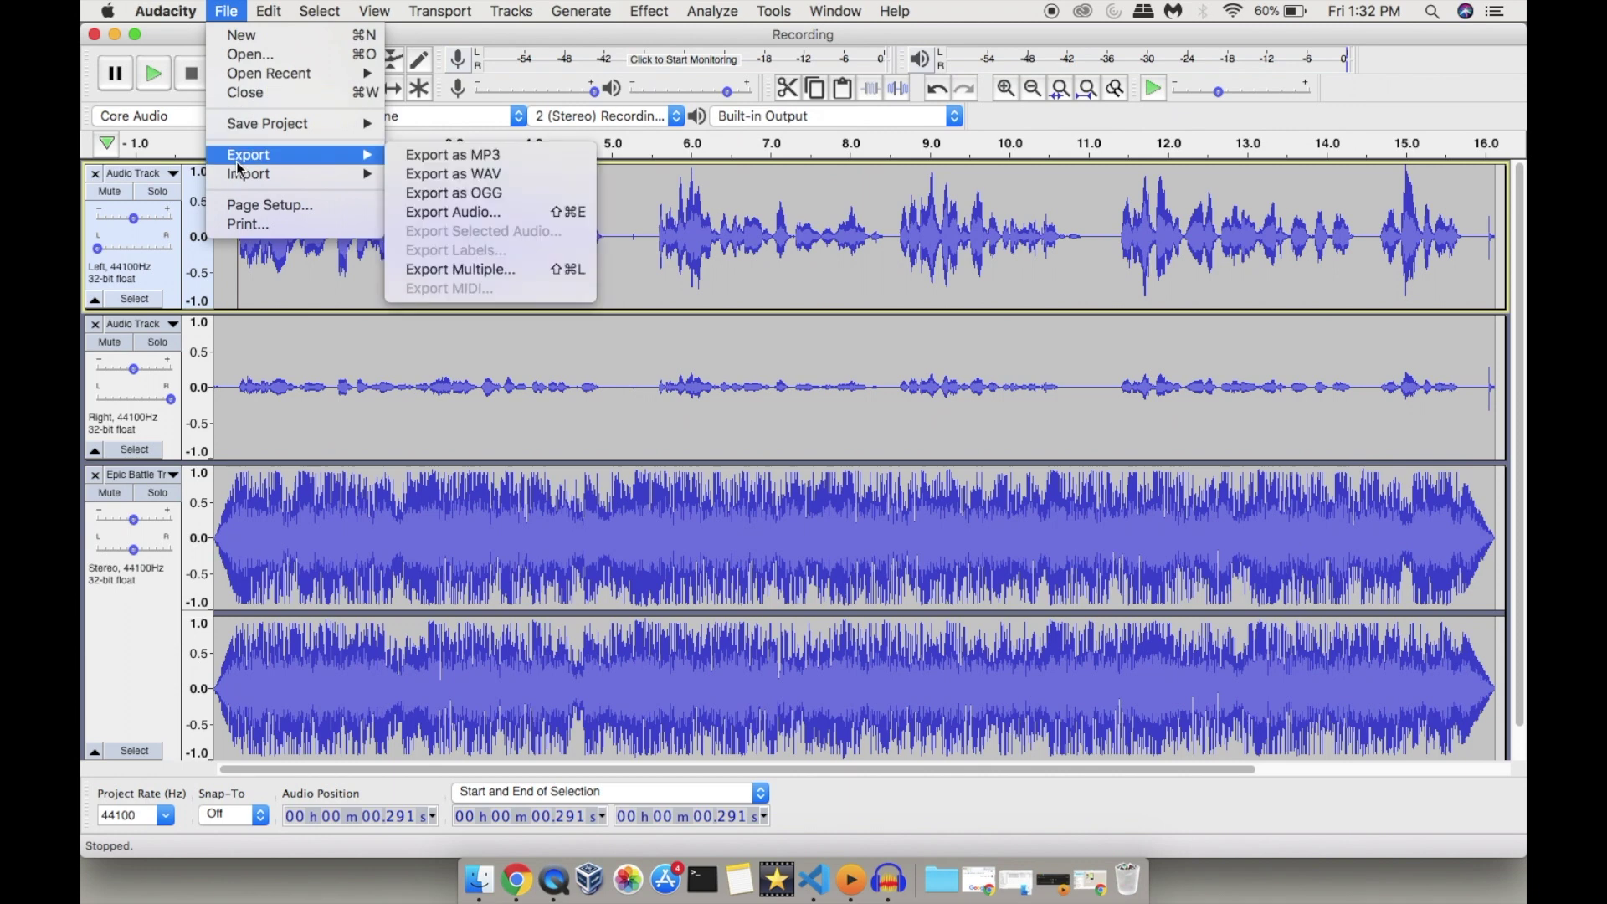
left_click(474, 157)
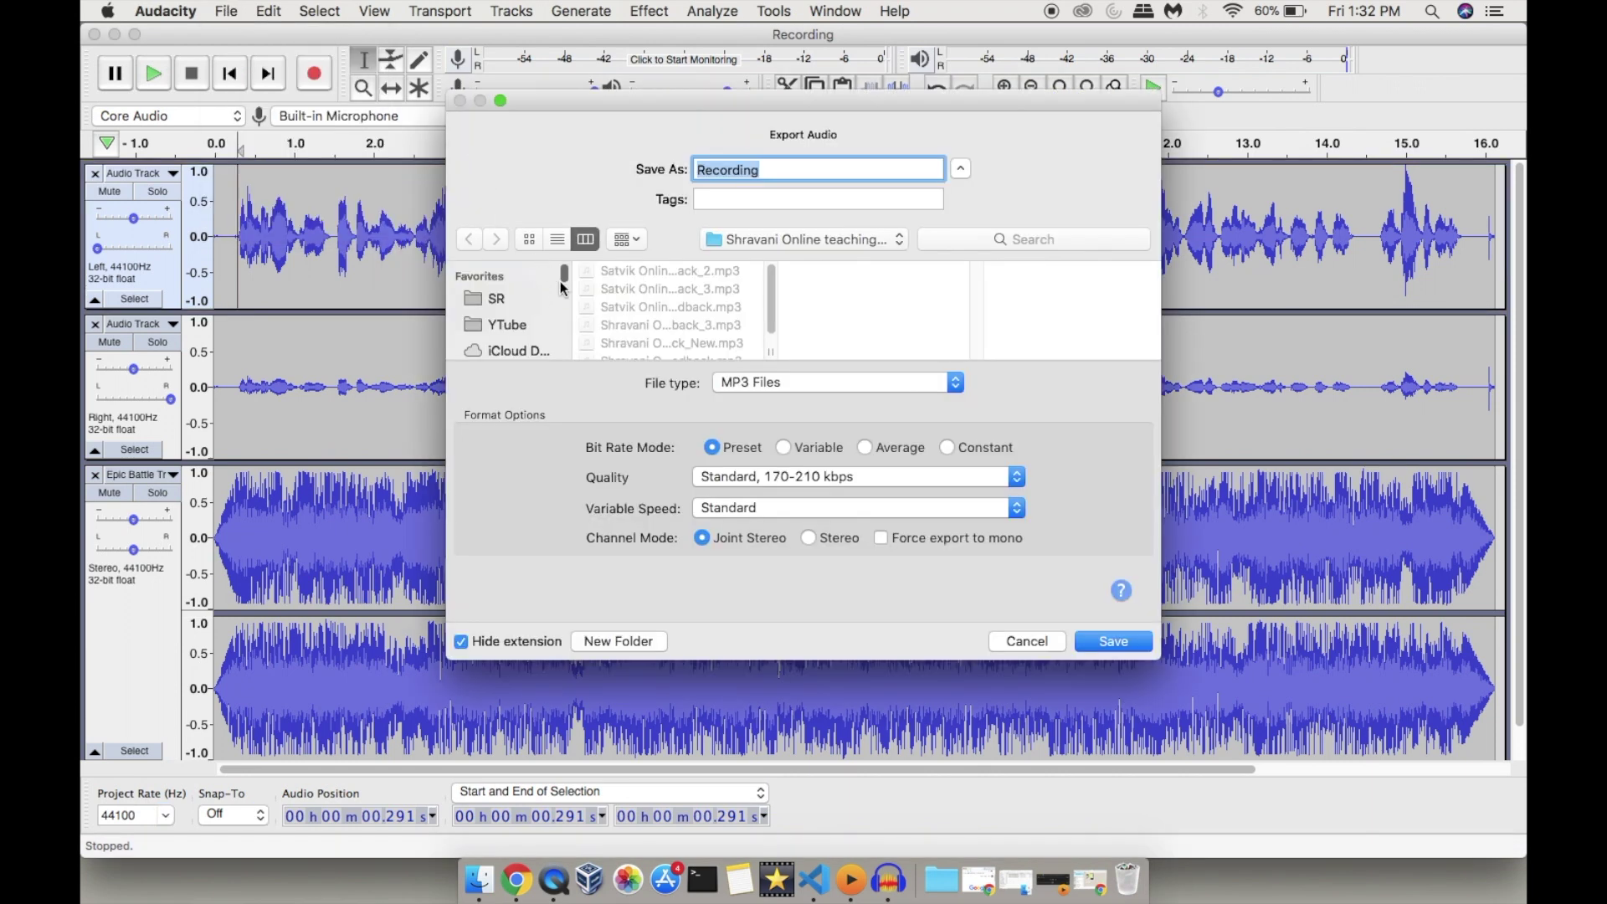
scroll(561, 287, "down", 5)
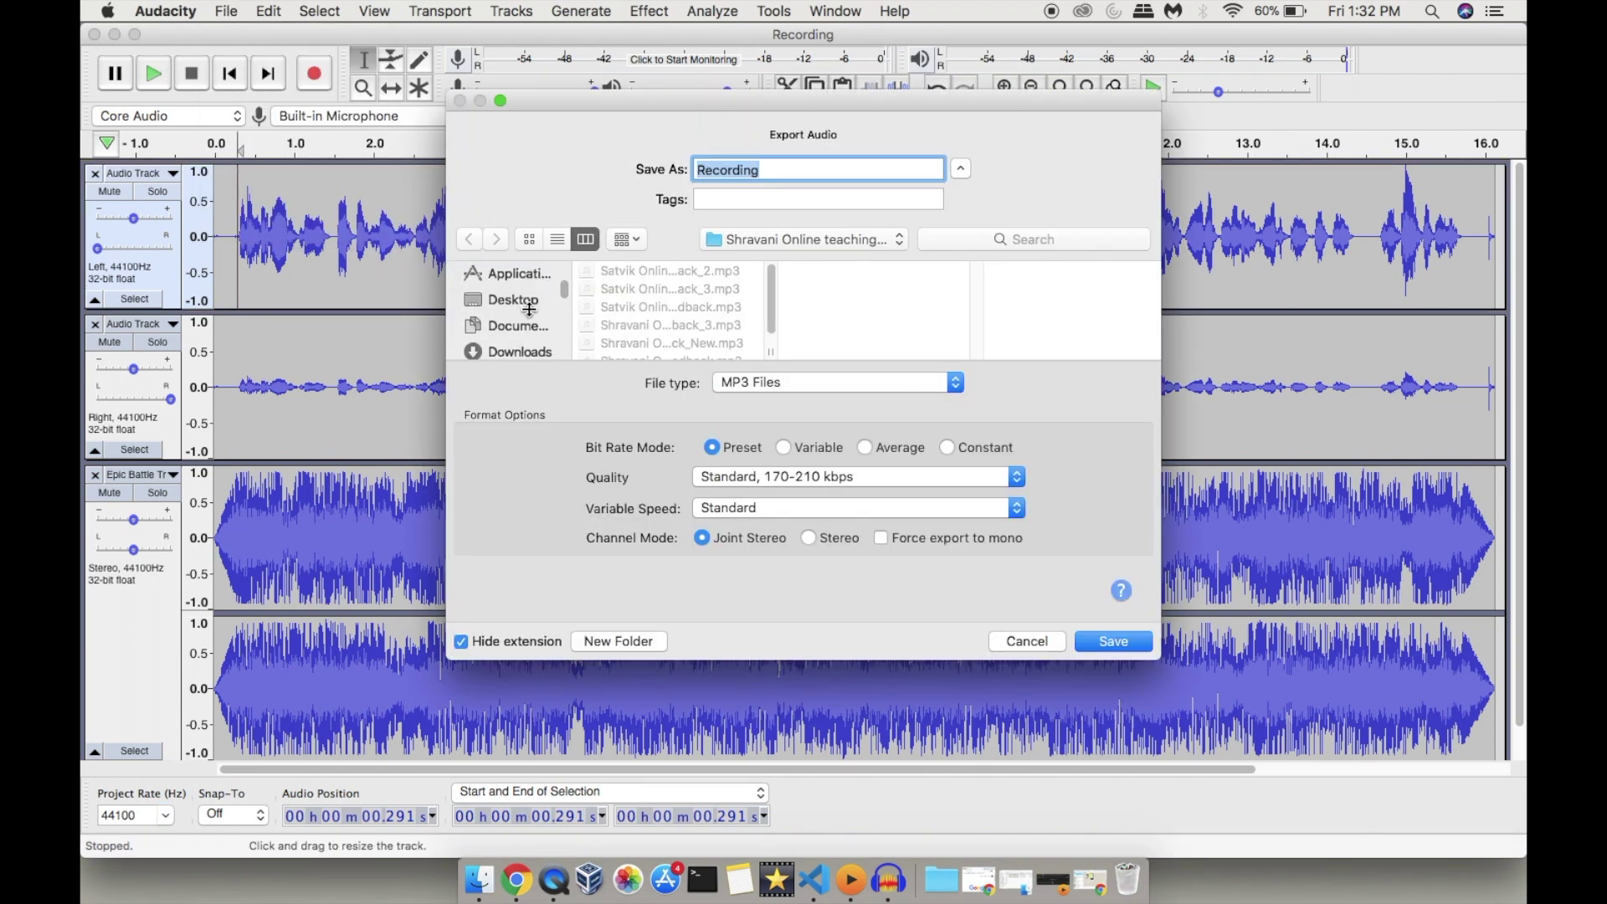
left_click(529, 308)
left_click(769, 171)
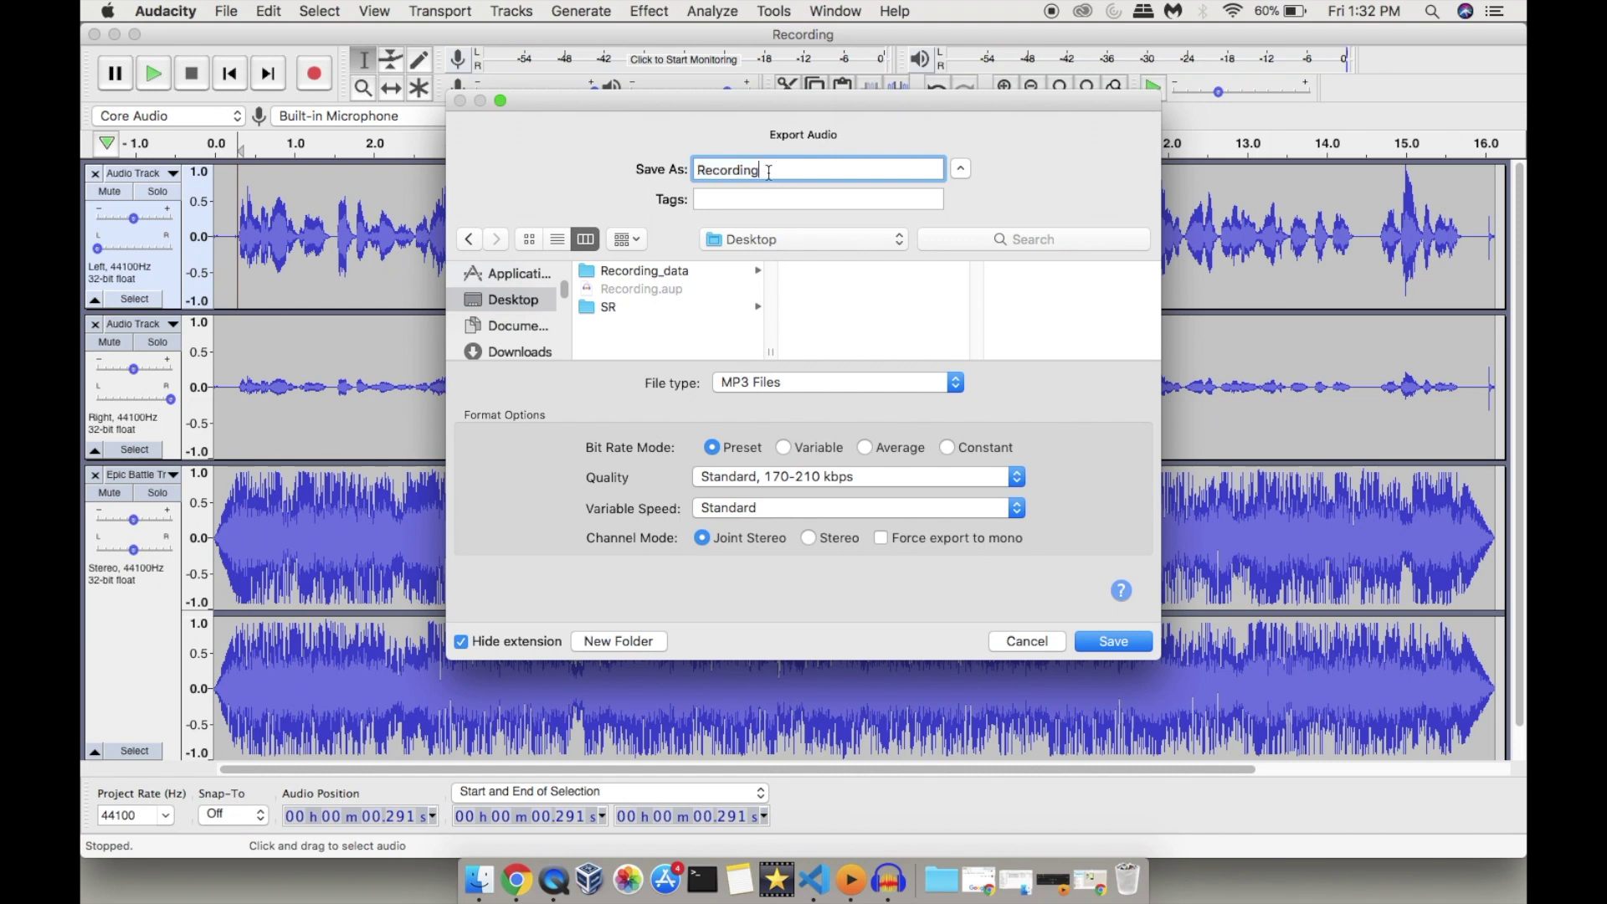
type("File")
left_click(1126, 638)
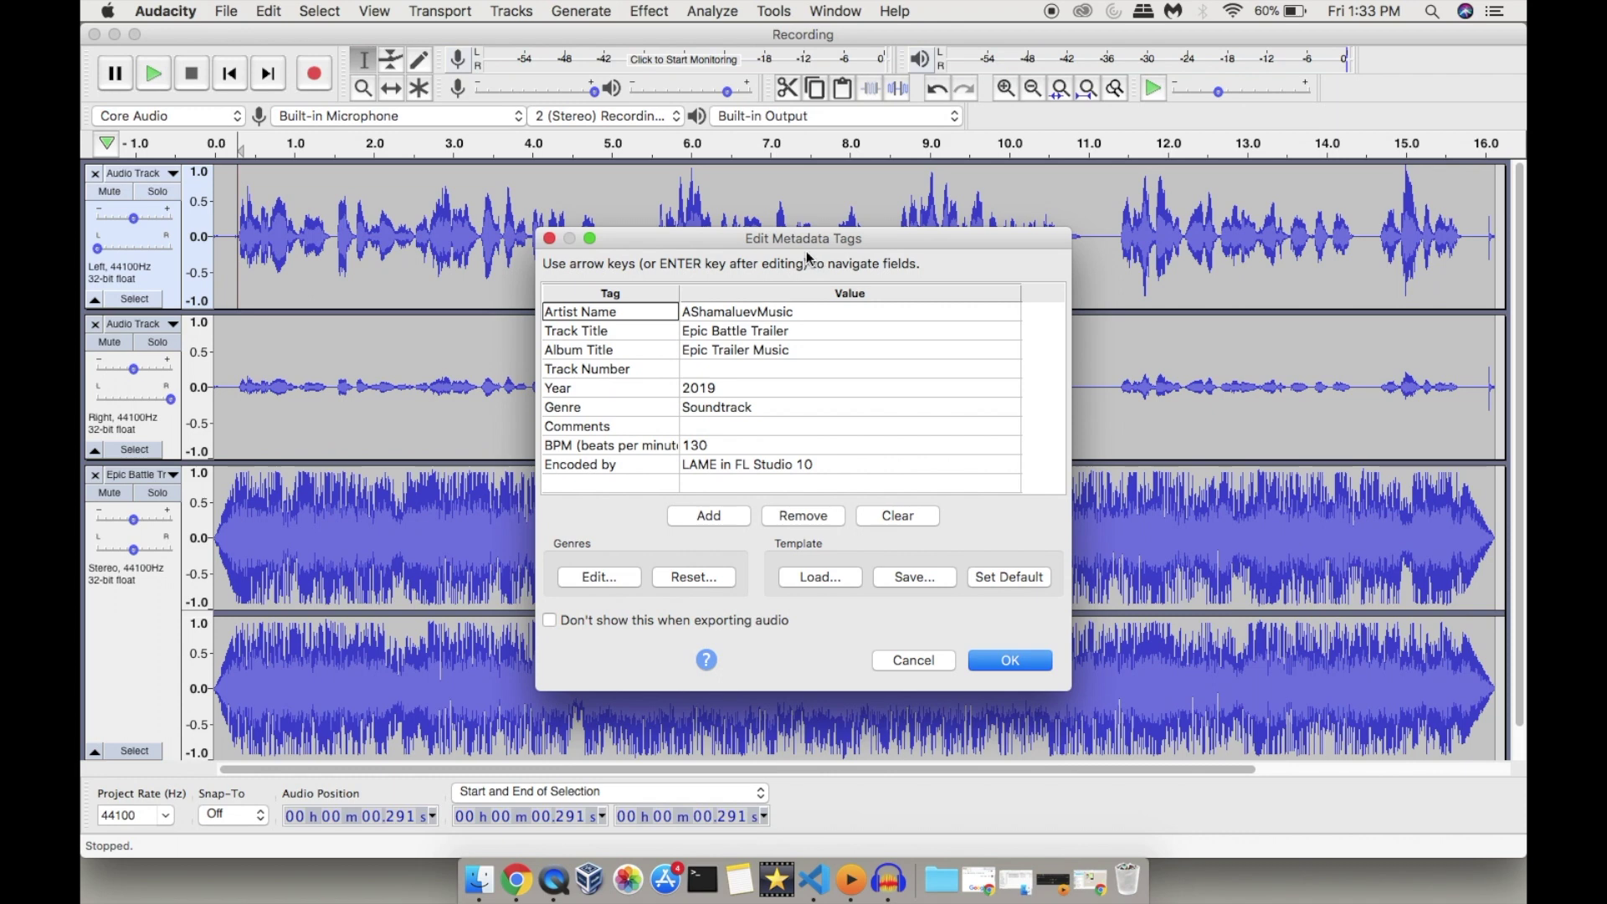
Set the metadata to artist SR, title Recorded audio, album SR Audacity, year 2020, genre ROck and the encoder's name, and finish the export.
double_click(757, 313)
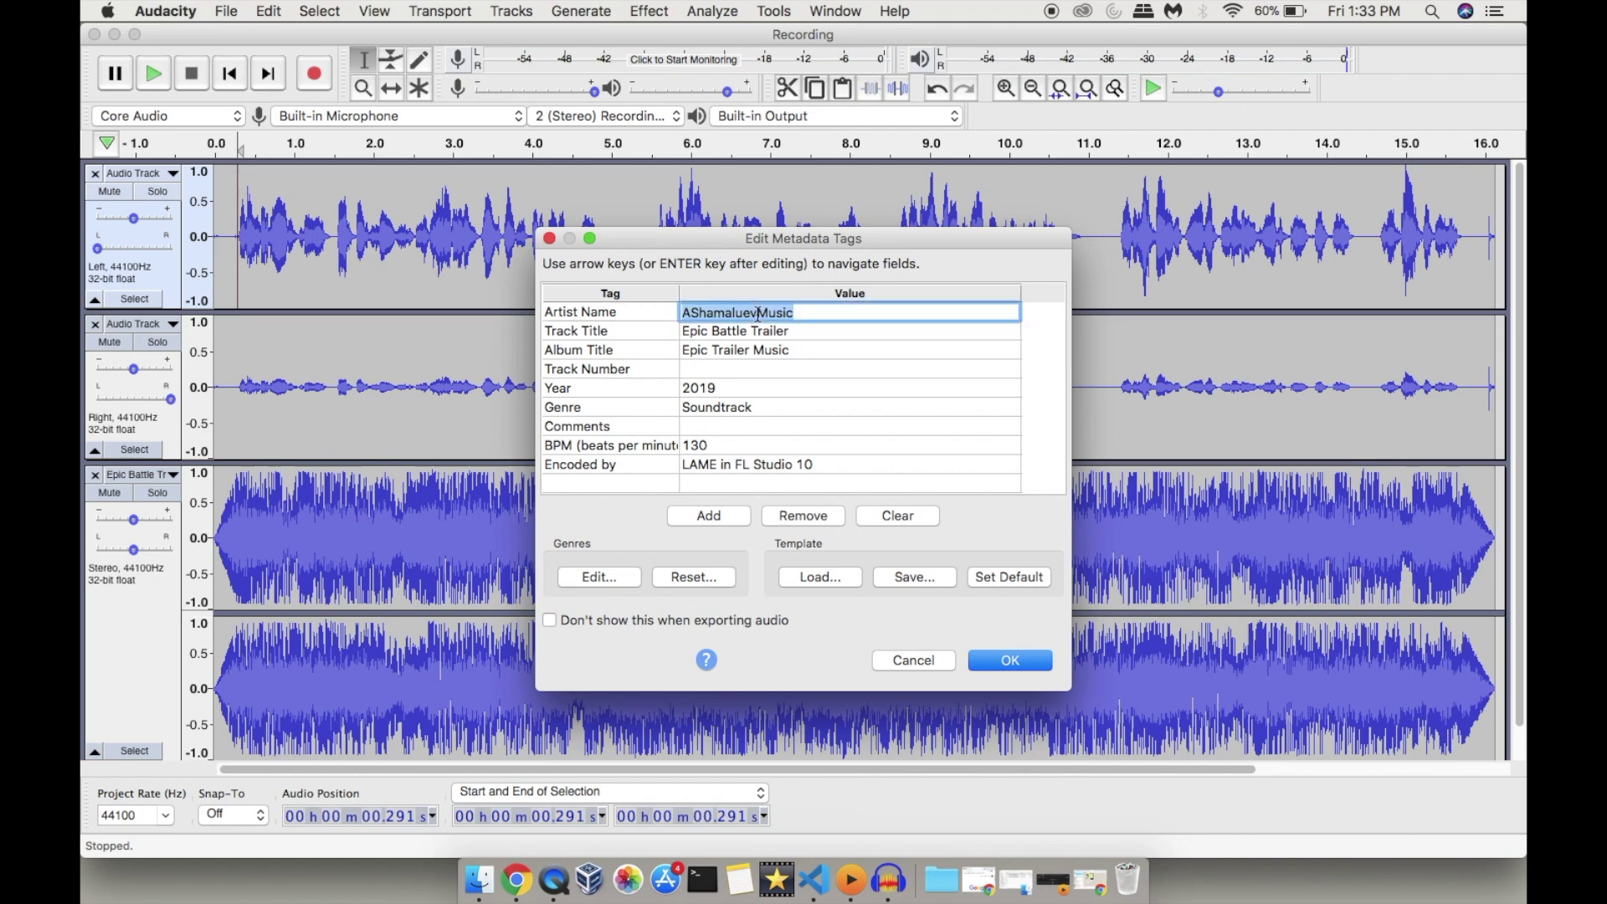
type("SR")
key("Return")
type("Recorded audio")
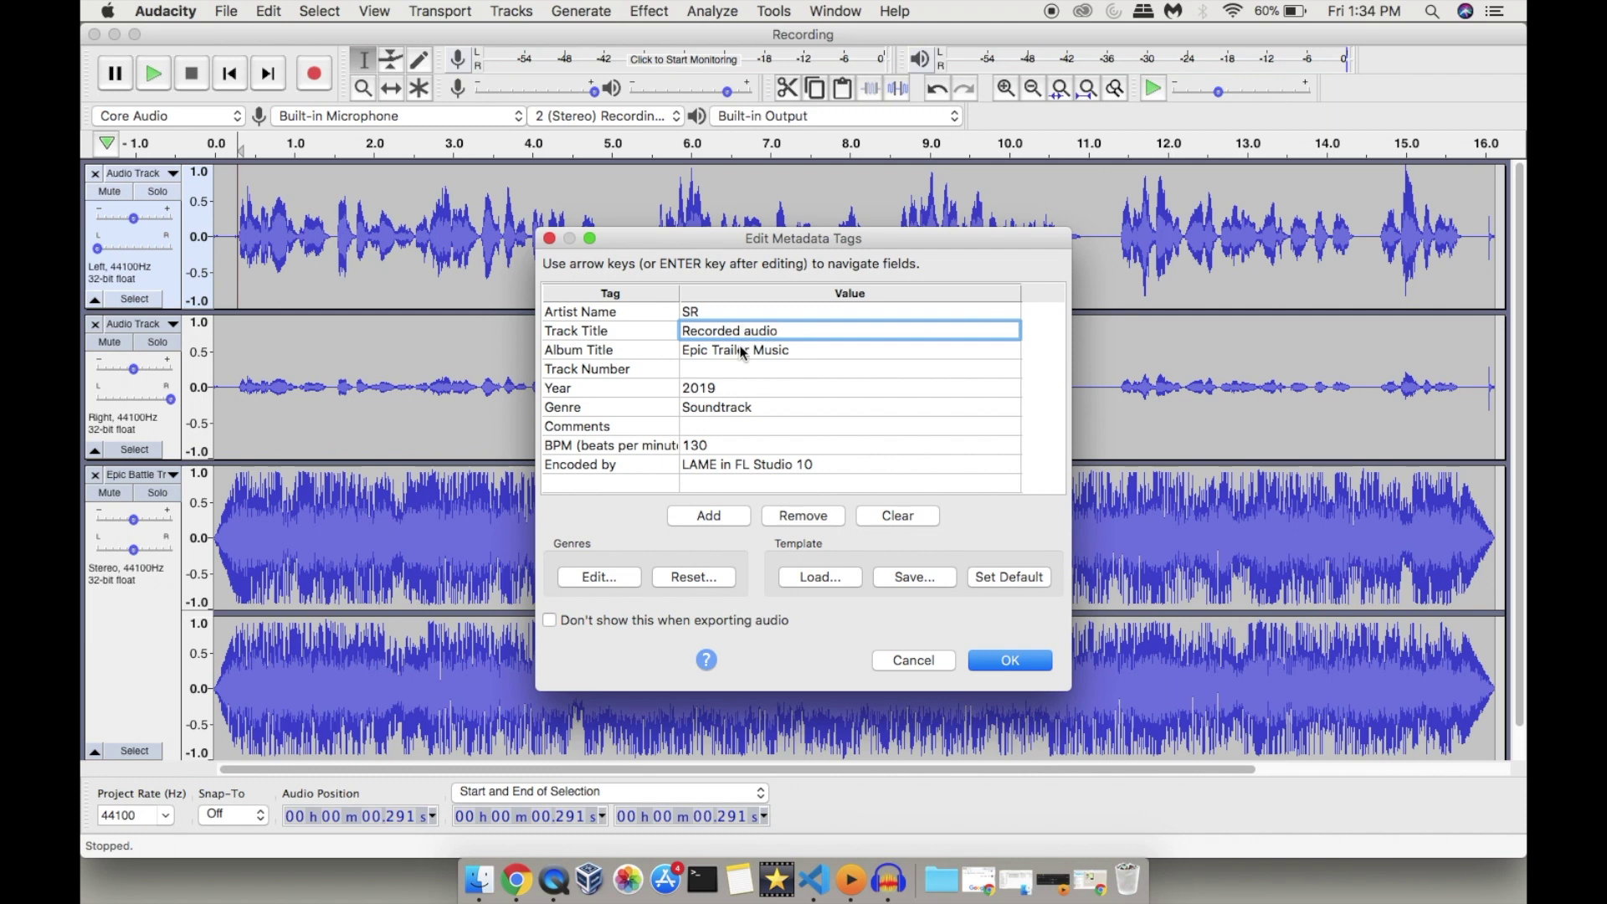
left_click(736, 350)
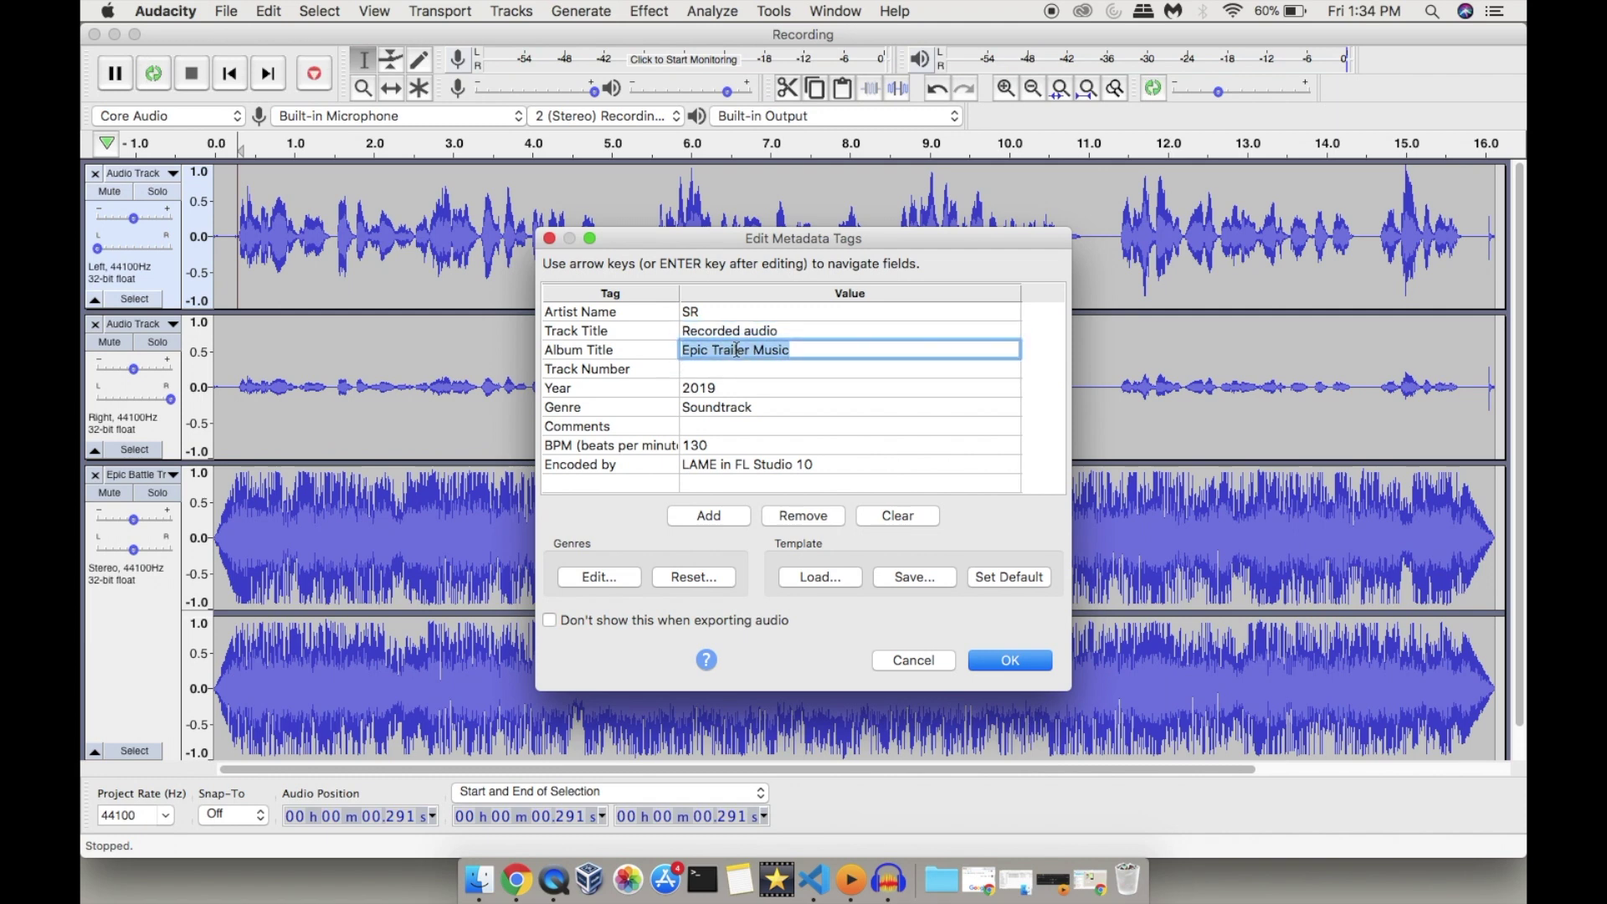
type("SR Audacity")
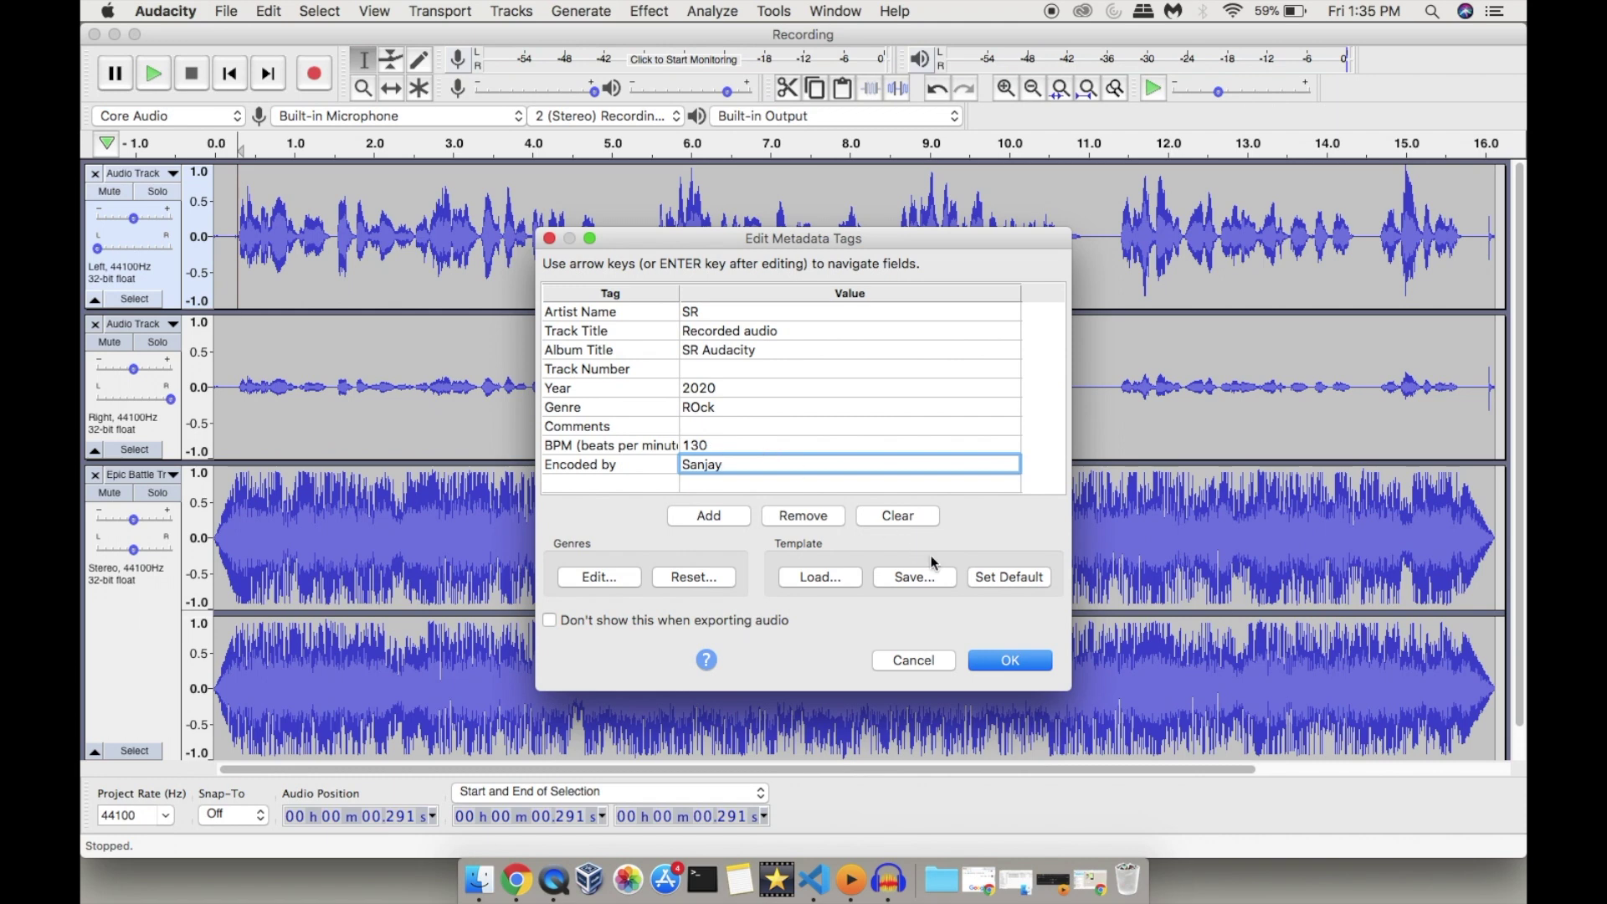
left_click(1010, 661)
left_click(614, 412)
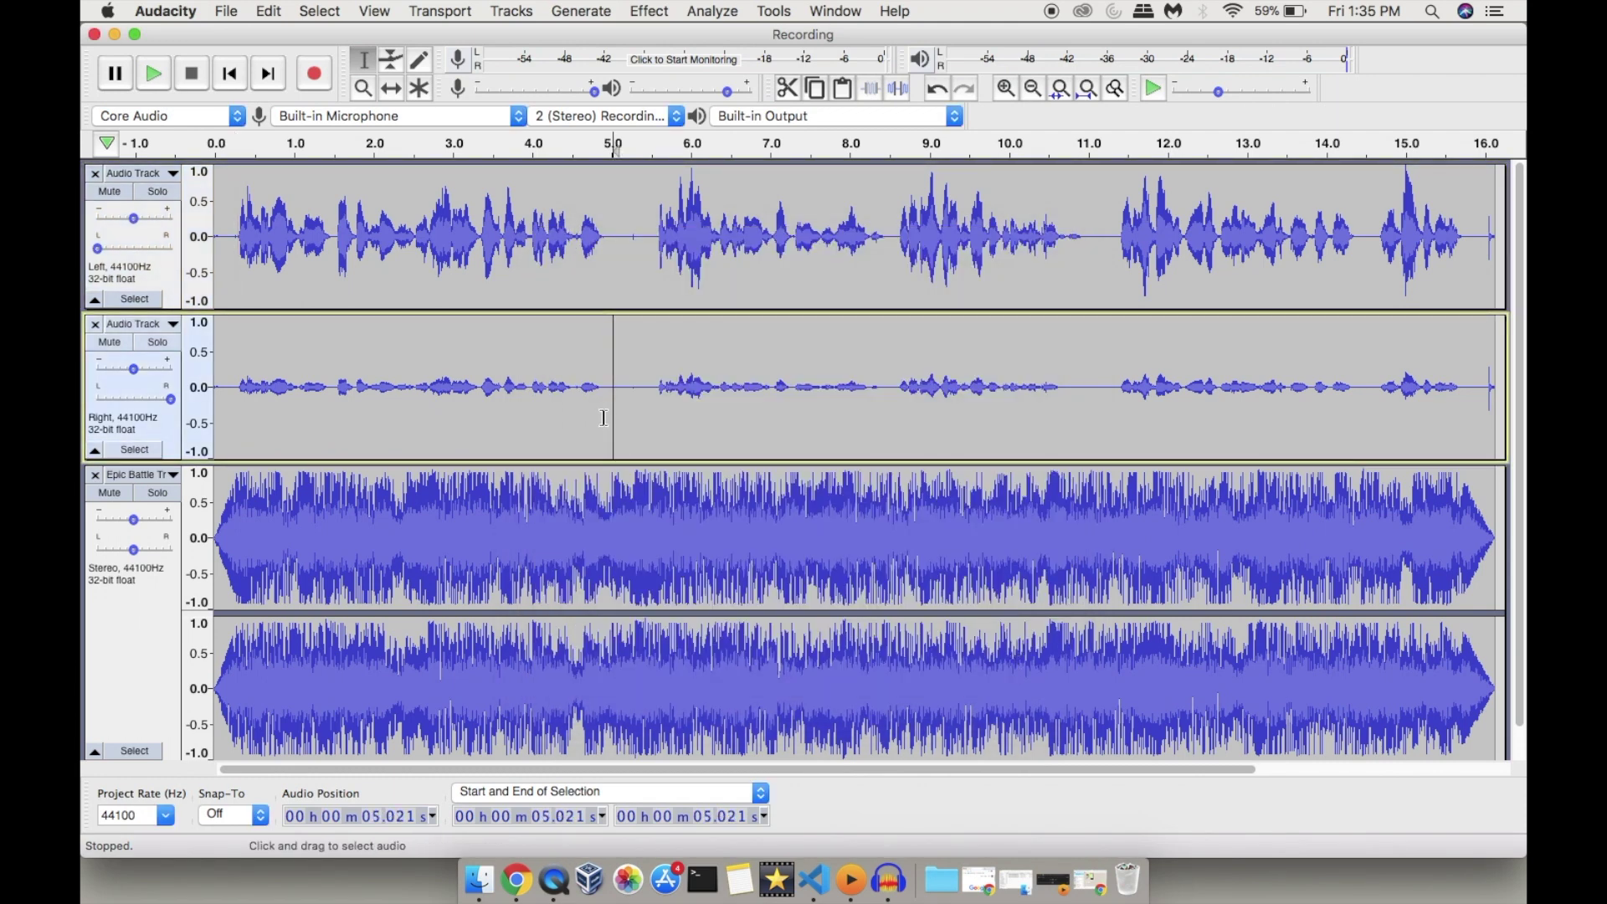
Switch to Finder and play the exported Recording File.mp3 from the Desktop with MKPlayer.
left_click(482, 877)
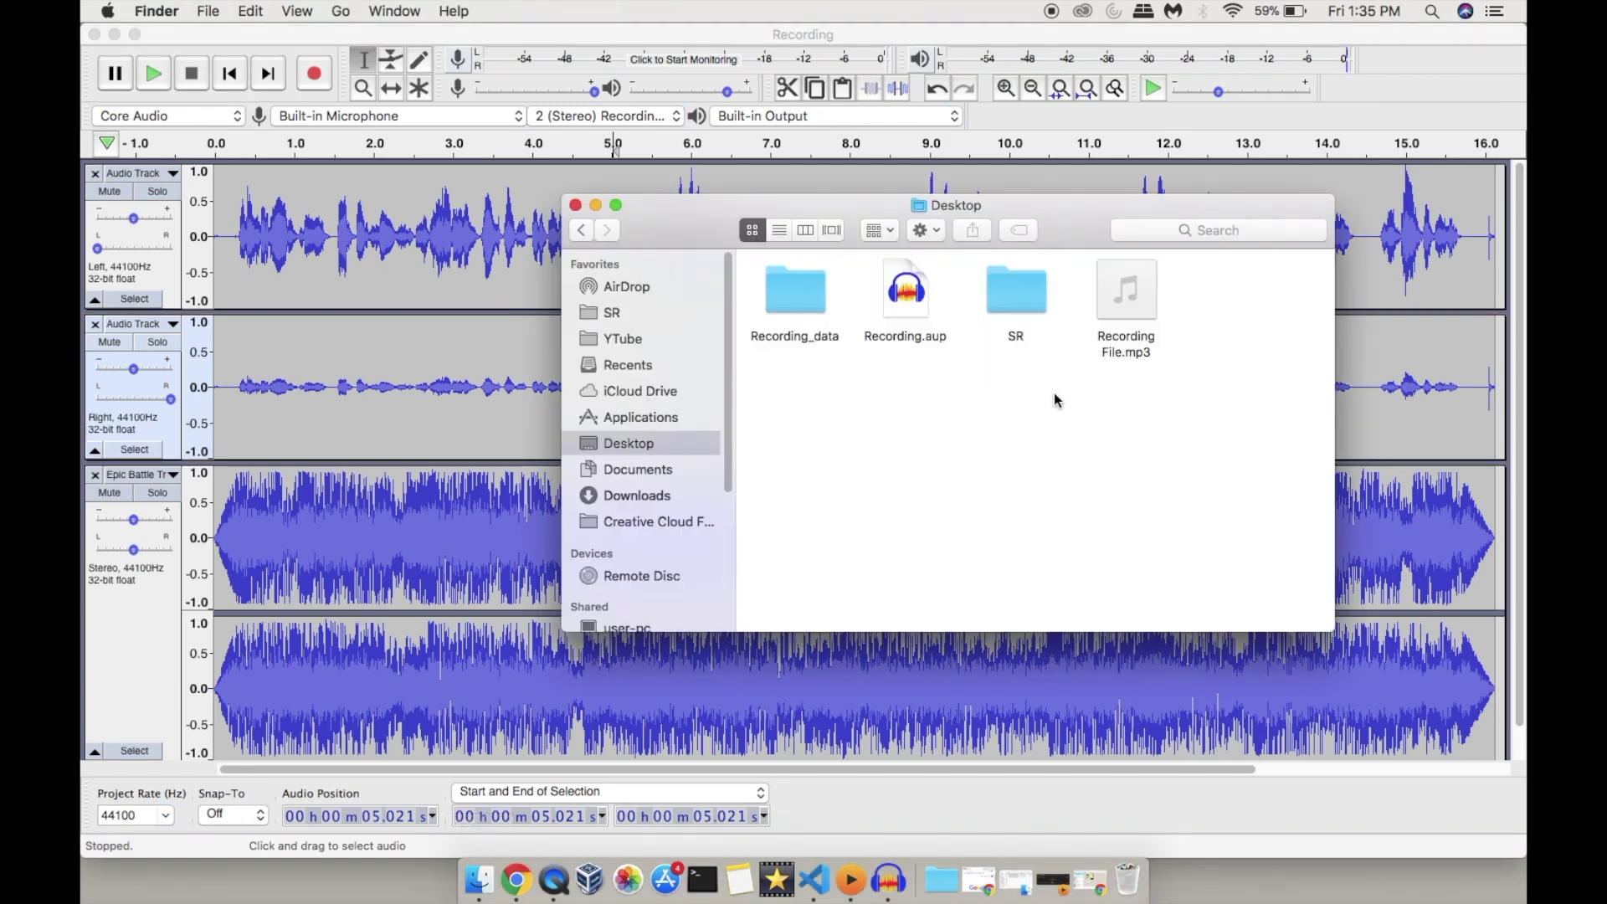
left_click(1122, 285)
right_click(1132, 308)
mouse_move(1162, 351)
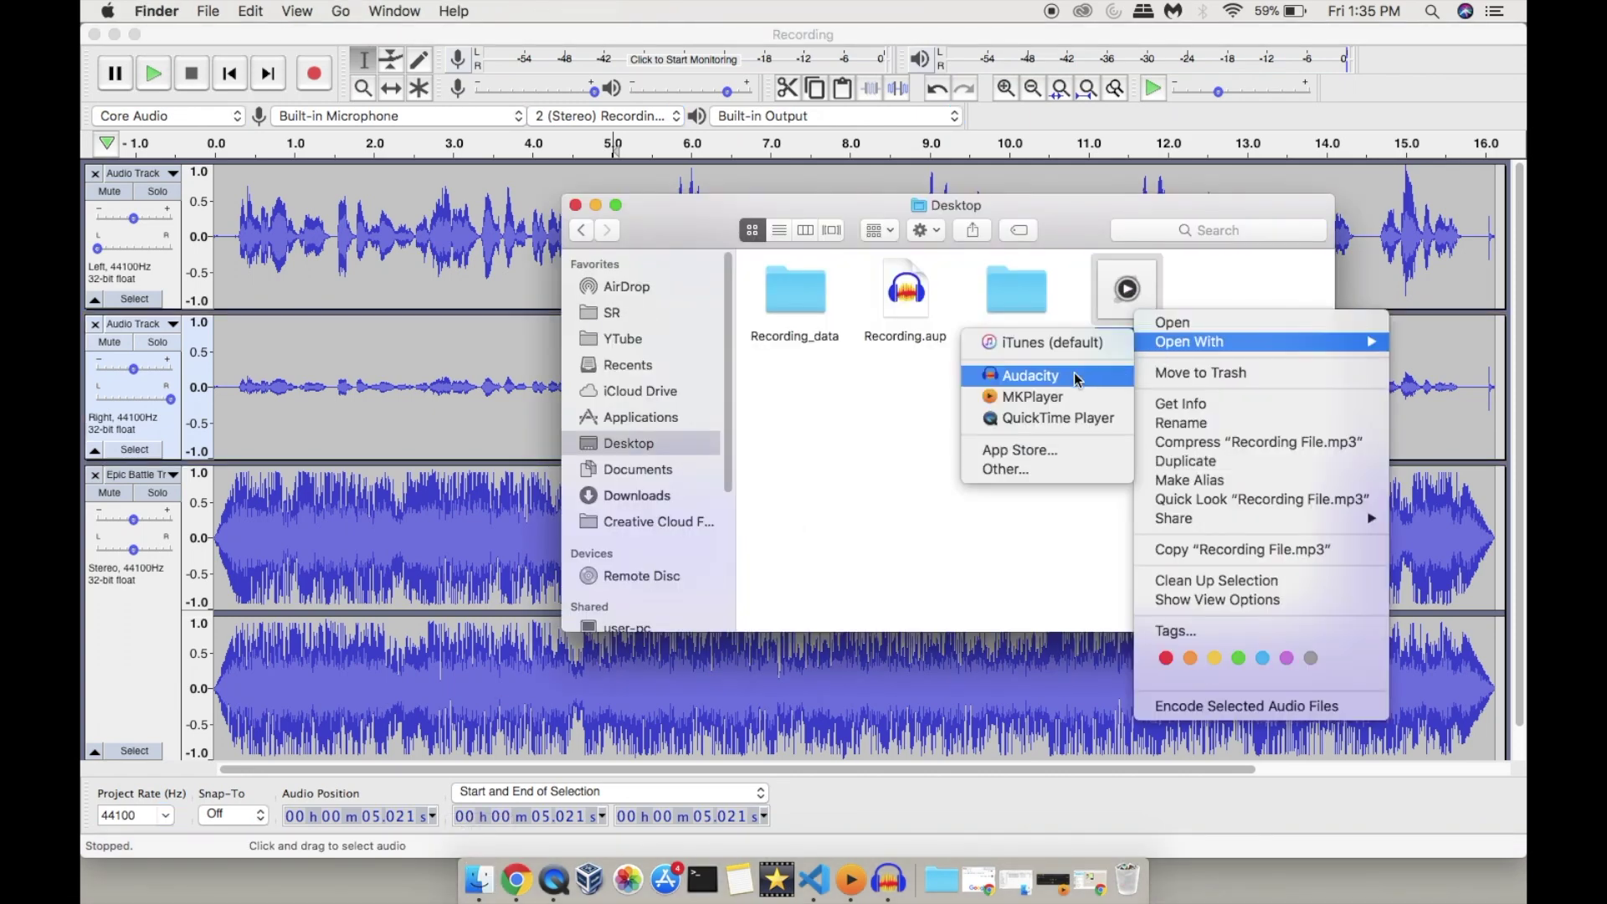
left_click(1038, 397)
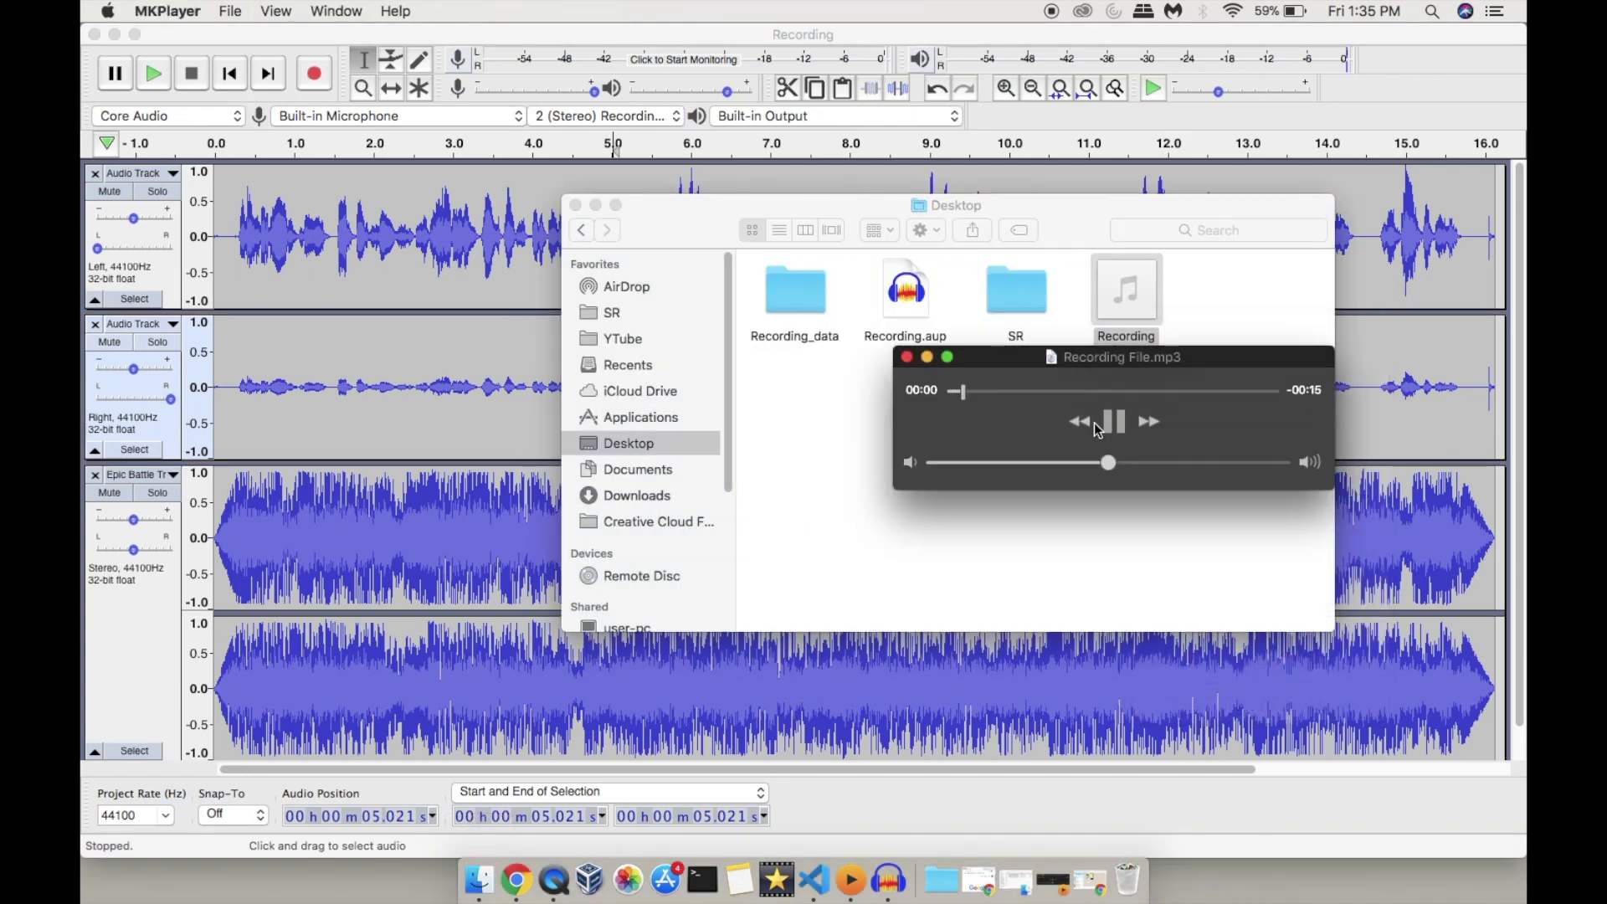
Return to Finder, open the file information for Recording File.mp3 and check its author, genre and year tags.
left_click(1080, 335)
right_click(1144, 318)
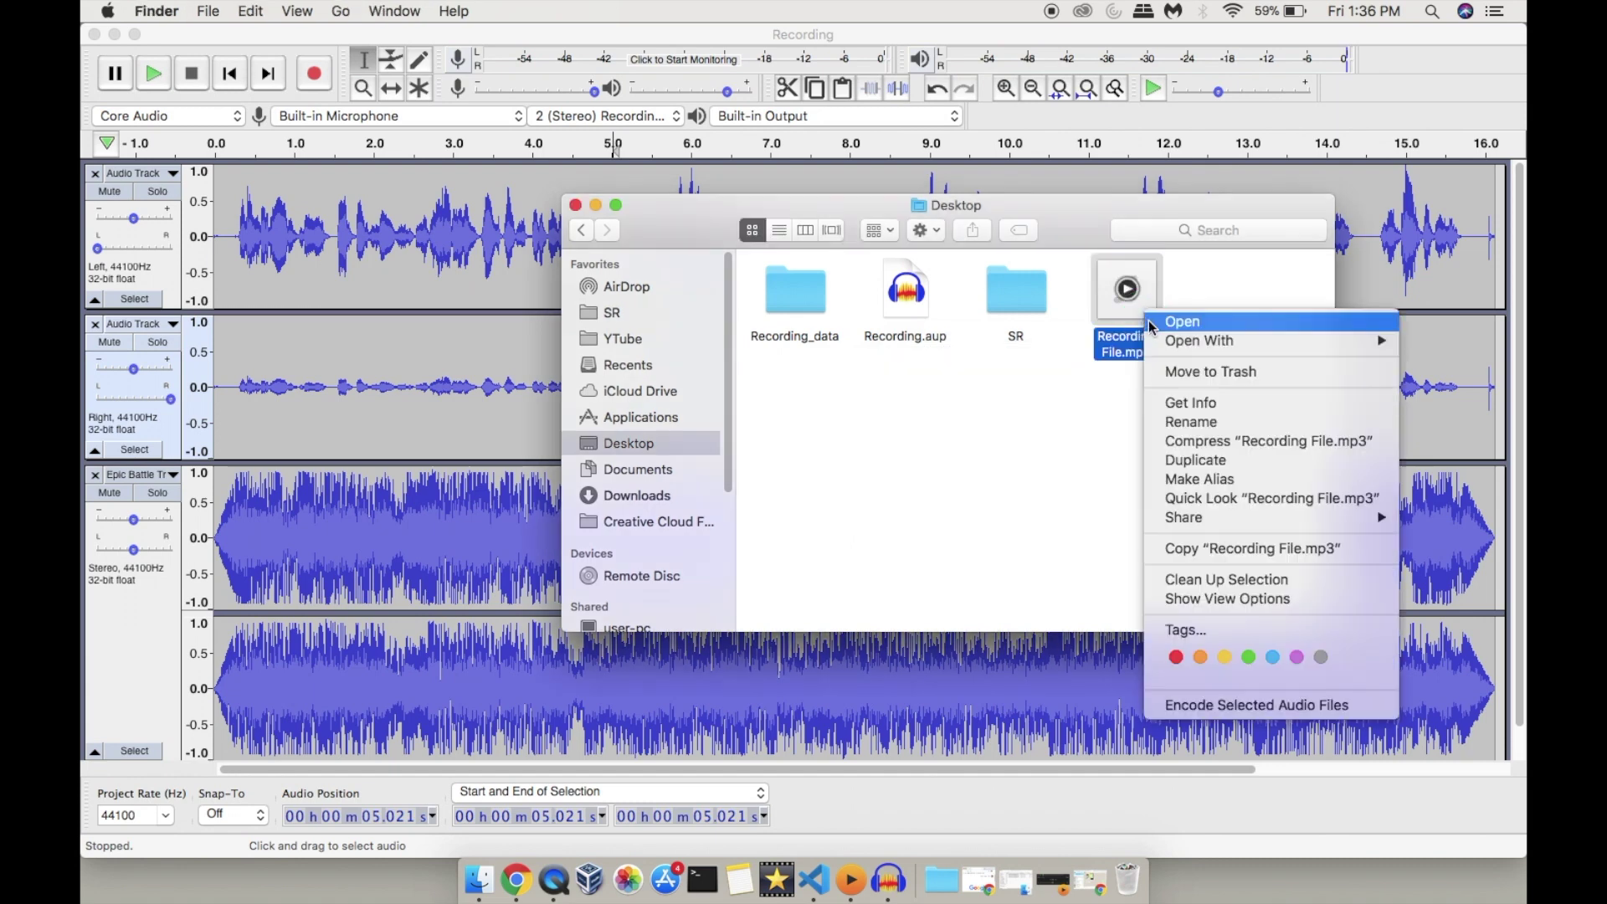
left_click(1191, 404)
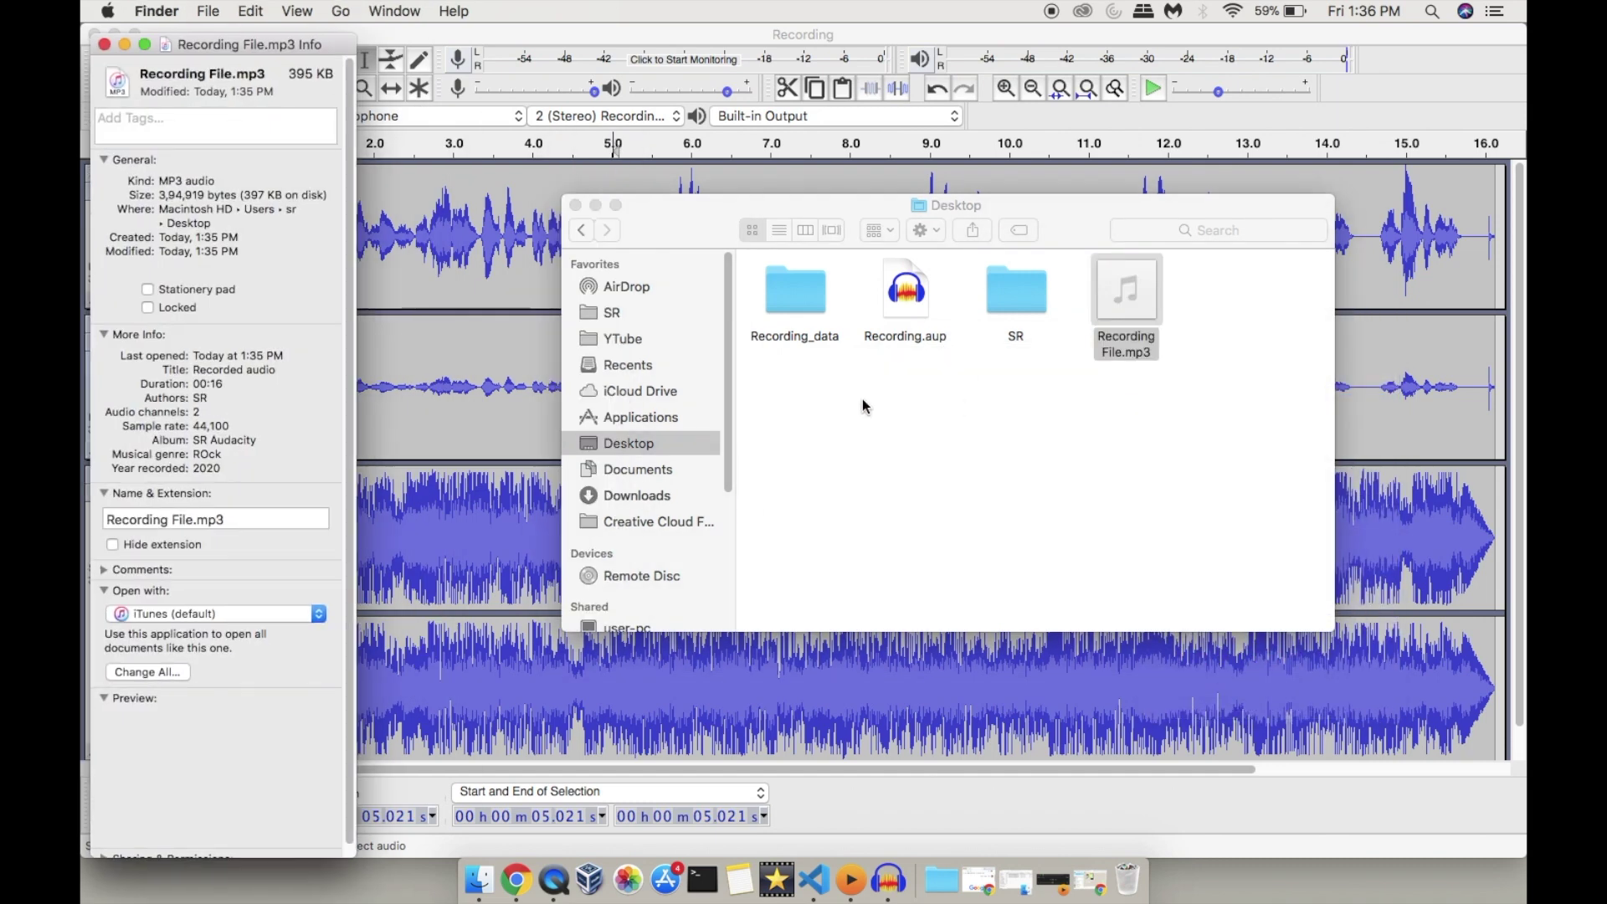
double_click(202, 397)
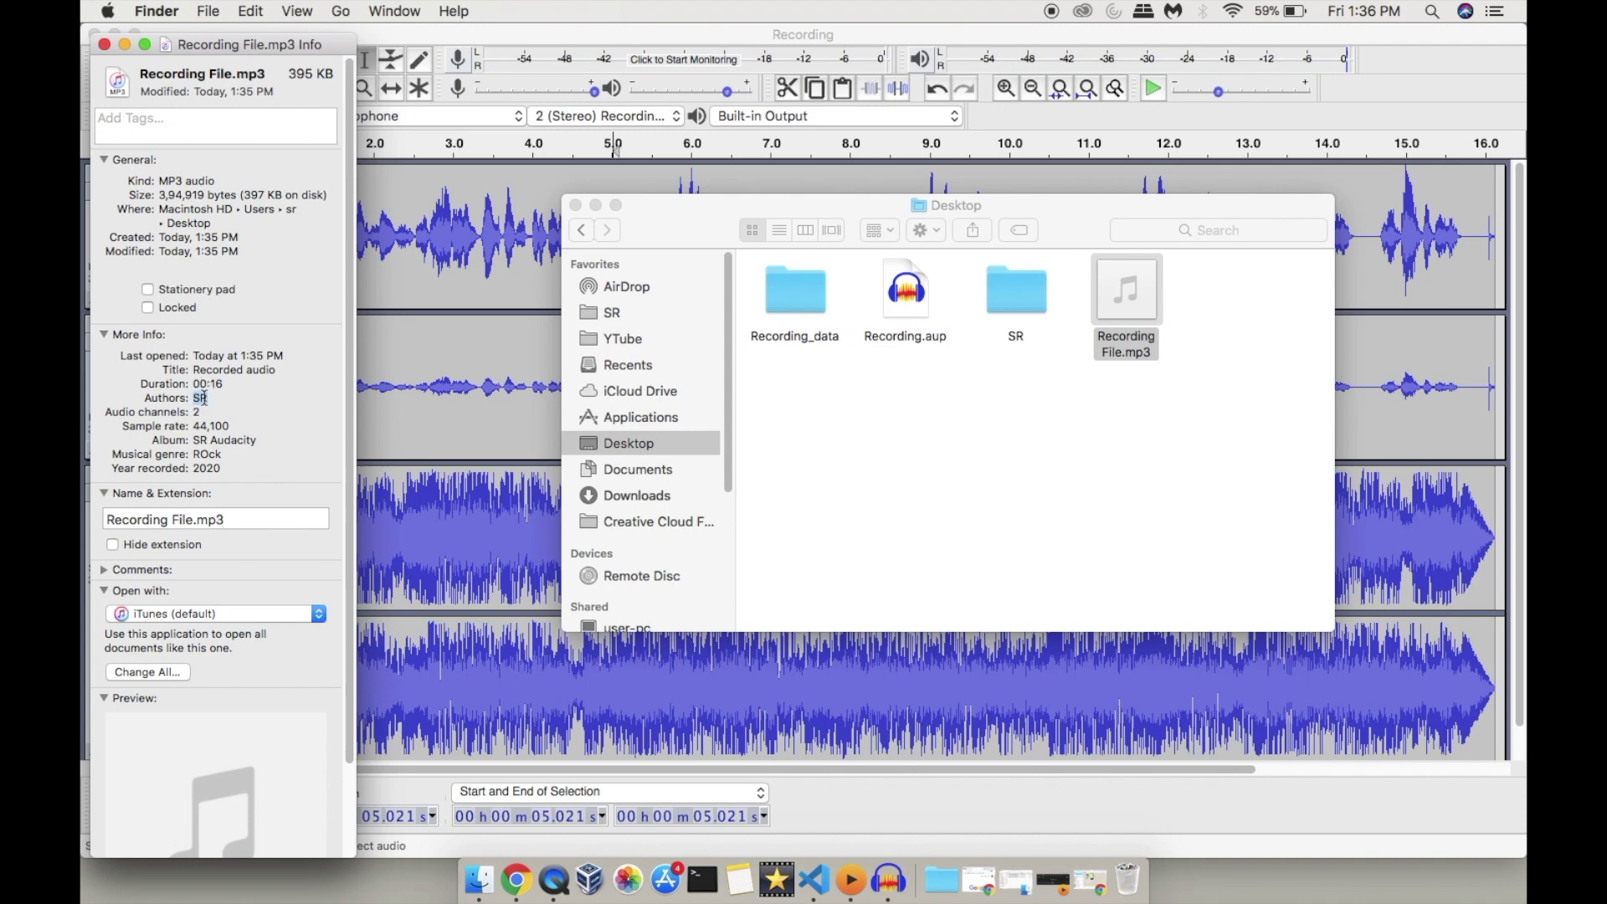
double_click(207, 453)
double_click(208, 468)
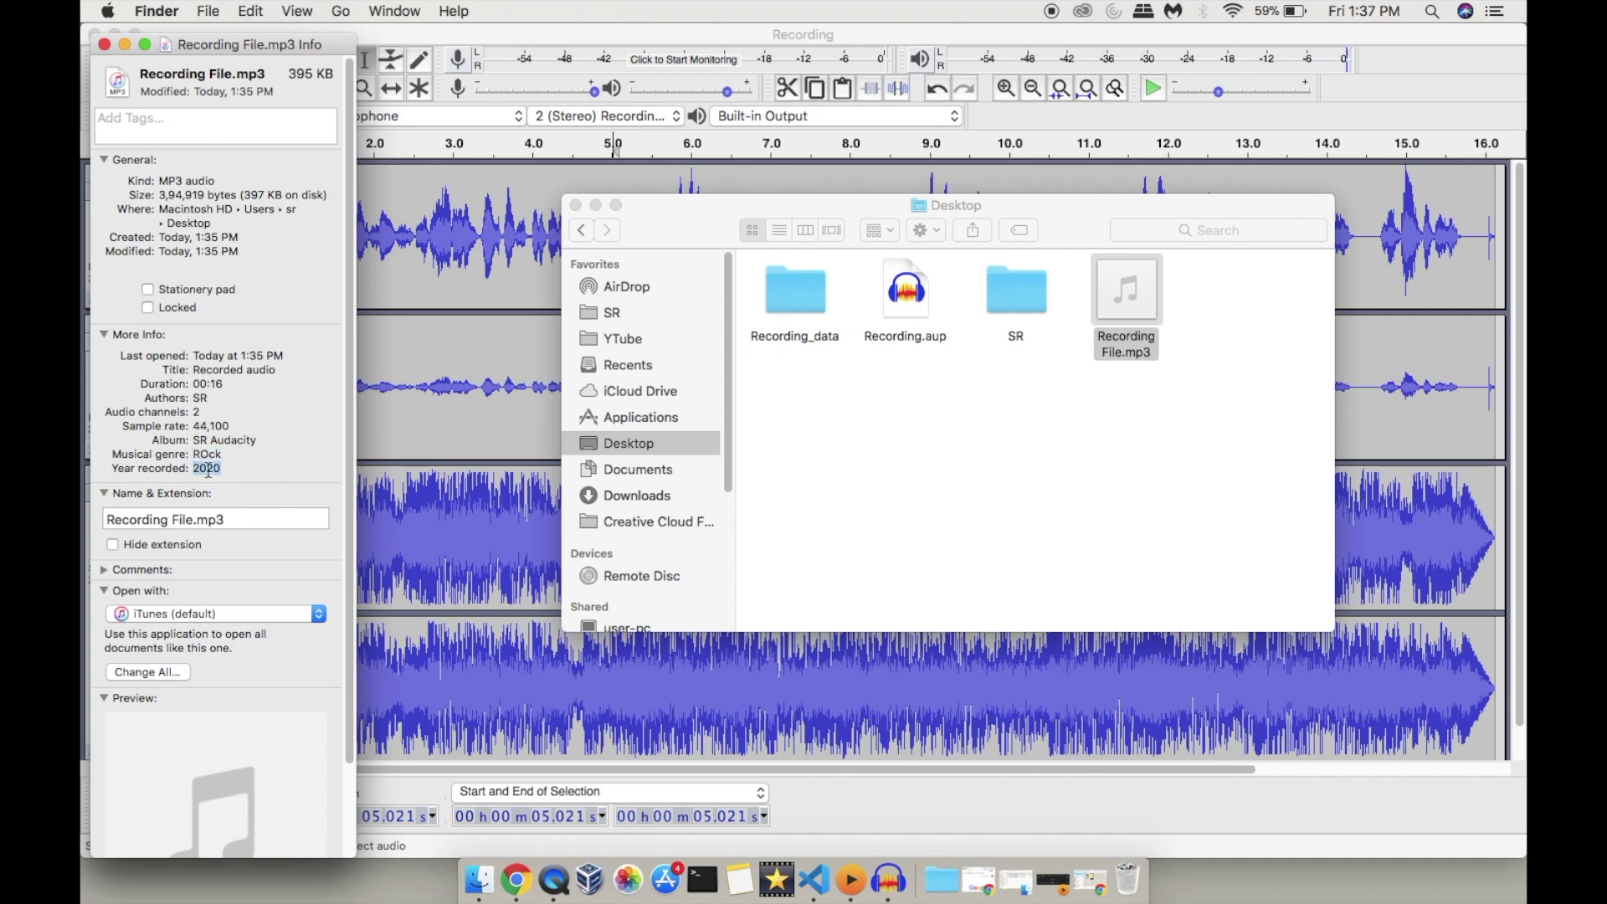